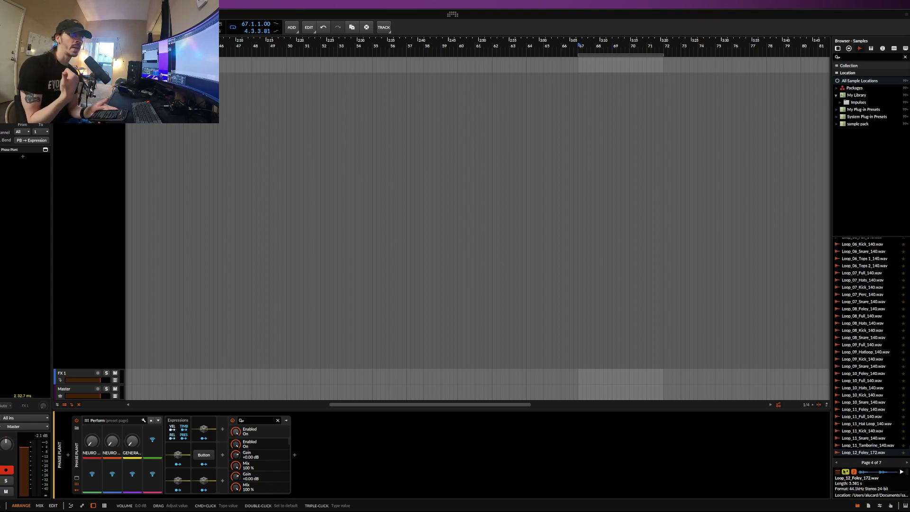
Step: Examine the bounce options available for a selected time range on the instrument track in the arrangement
{"action": "left_click", "coordinate": [204, 439]}
{"action": "left_click", "coordinate": [92, 441]}
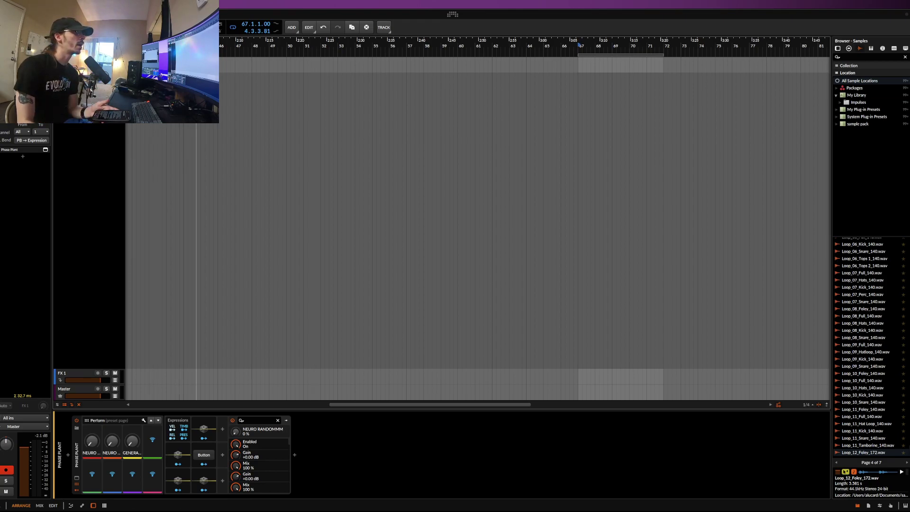
{"action": "left_click_drag", "start_coordinate": [205, 65], "coordinate": [282, 65]}
{"action": "right_click", "coordinate": [248, 64]}
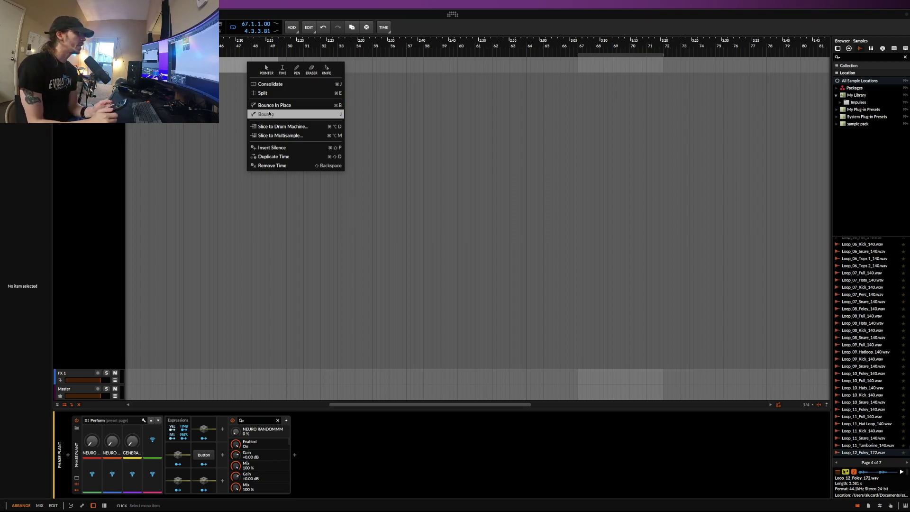
{"action": "left_click", "coordinate": [138, 285]}
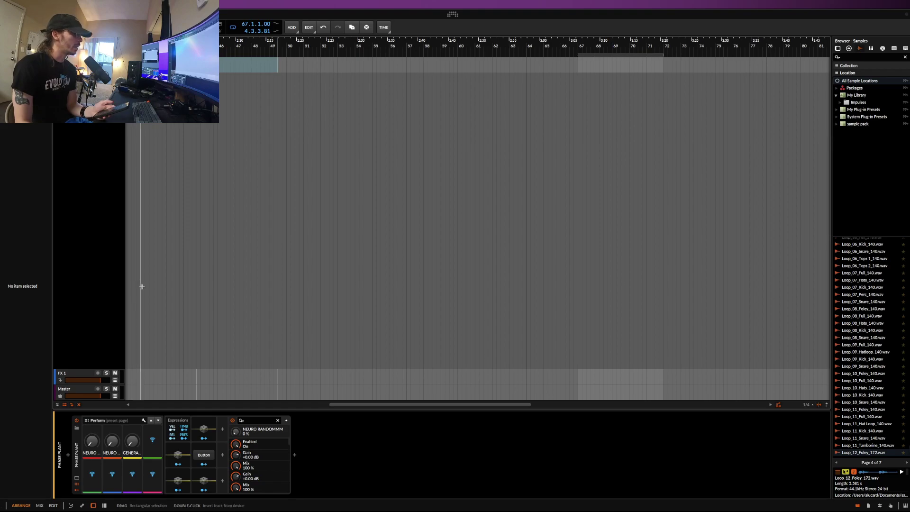
Step: Search the devices for "VITAL" among the instruments and insert Vital after Phase Plant in the device chain
{"action": "left_click", "coordinate": [294, 455]}
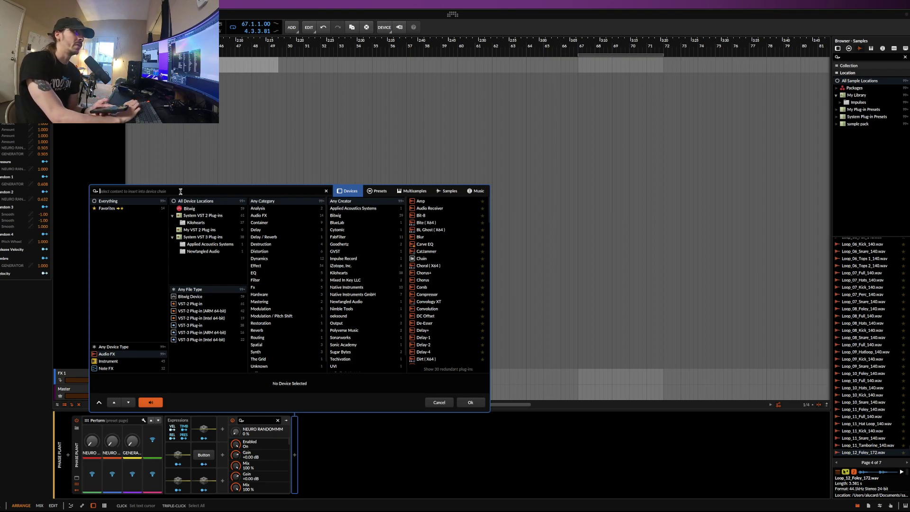
{"action": "type", "text": "v"}
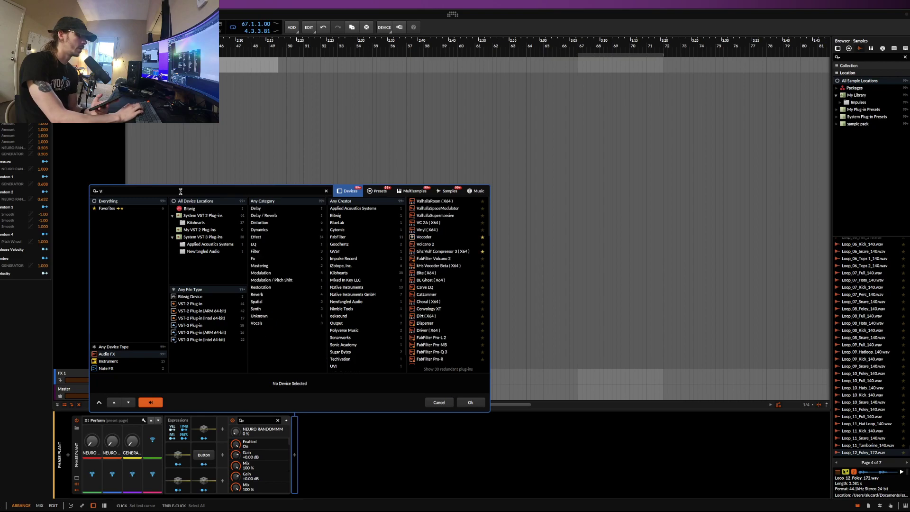
{"action": "type", "text": "it"}
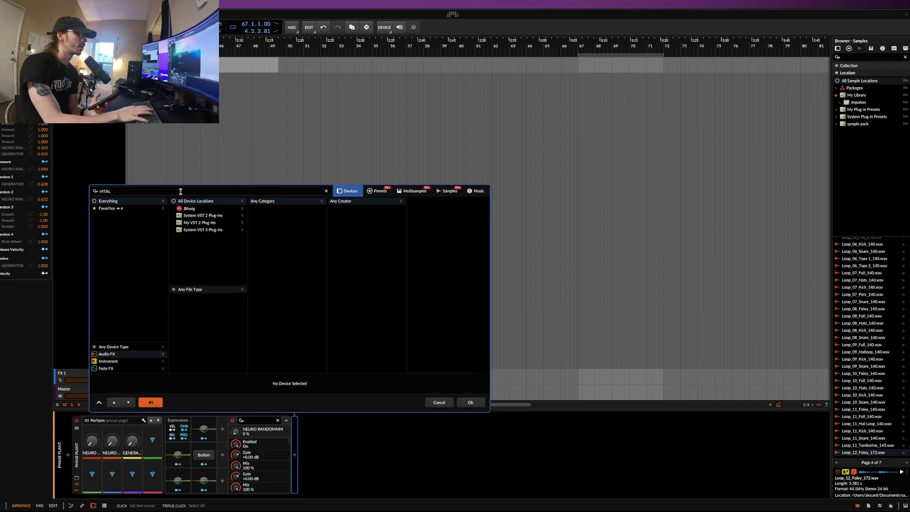
{"action": "type", "text": "al"}
{"action": "left_click", "coordinate": [127, 362]}
{"action": "left_click", "coordinate": [426, 201]}
{"action": "left_click", "coordinate": [471, 403]}
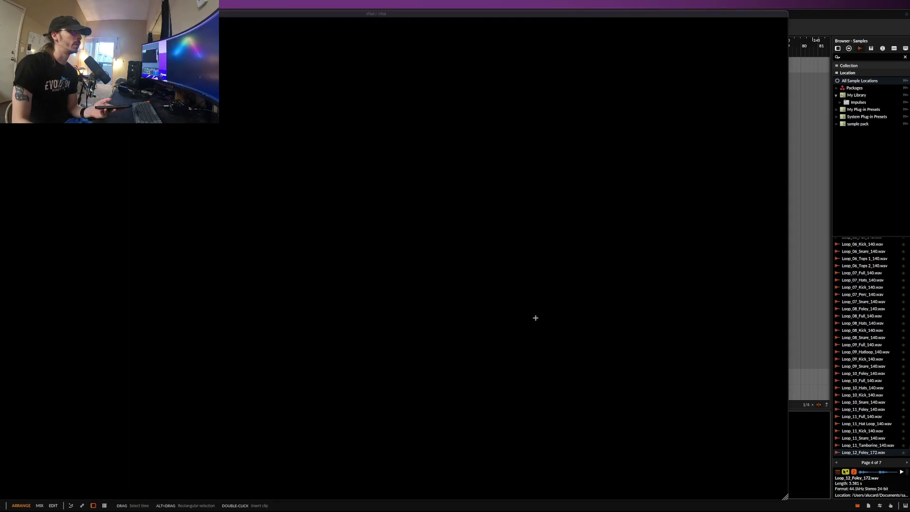
Step: Reshape Vital's LFO 1 triangle into two peaks with a deep valley between them and a curved rise to the second peak
{"action": "double_click", "coordinate": [527, 216]}
{"action": "double_click", "coordinate": [555, 250]}
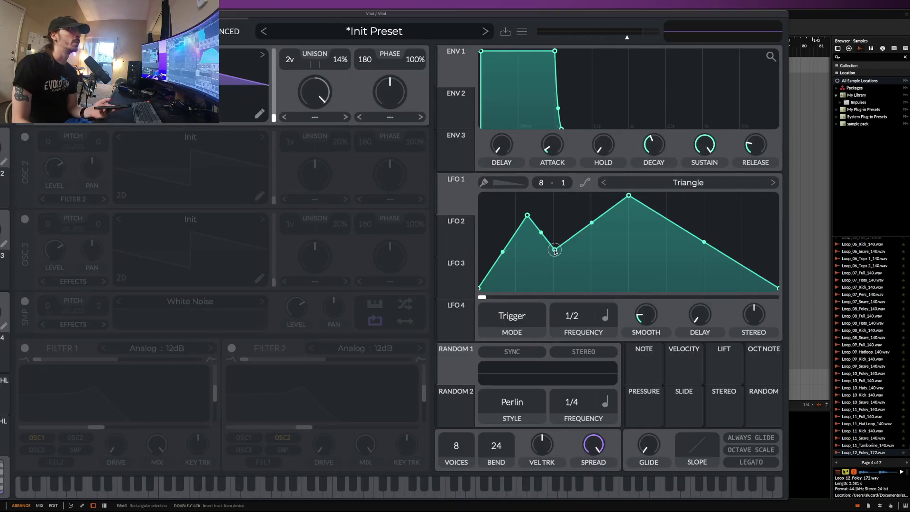
{"action": "left_click_drag", "start_coordinate": [555, 251], "coordinate": [554, 284]}
{"action": "left_click_drag", "start_coordinate": [629, 195], "coordinate": [667, 215]}
{"action": "left_click_drag", "start_coordinate": [610, 250], "coordinate": [609, 241]}
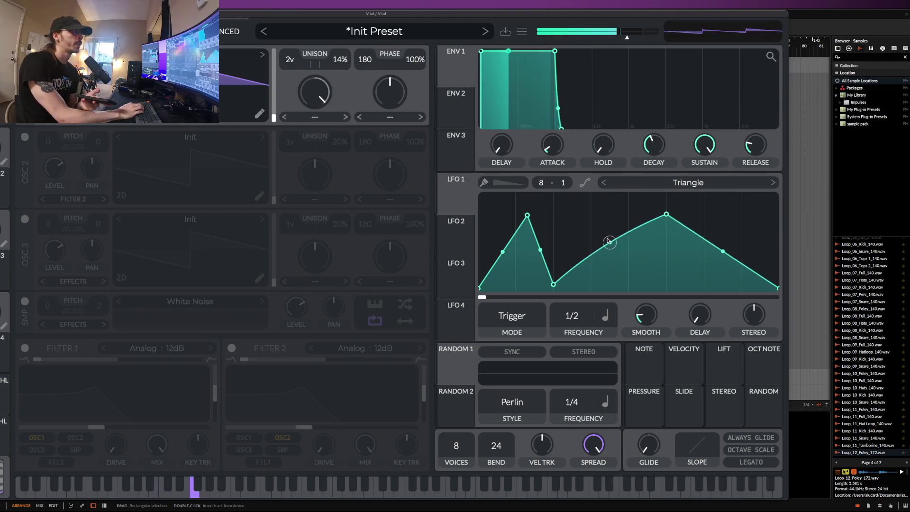
Step: Set LFO 1's frequency to 1/4 and try assigning LFO 1 to an oscillator 1 parameter
{"action": "left_click_drag", "start_coordinate": [581, 319], "coordinate": [577, 315]}
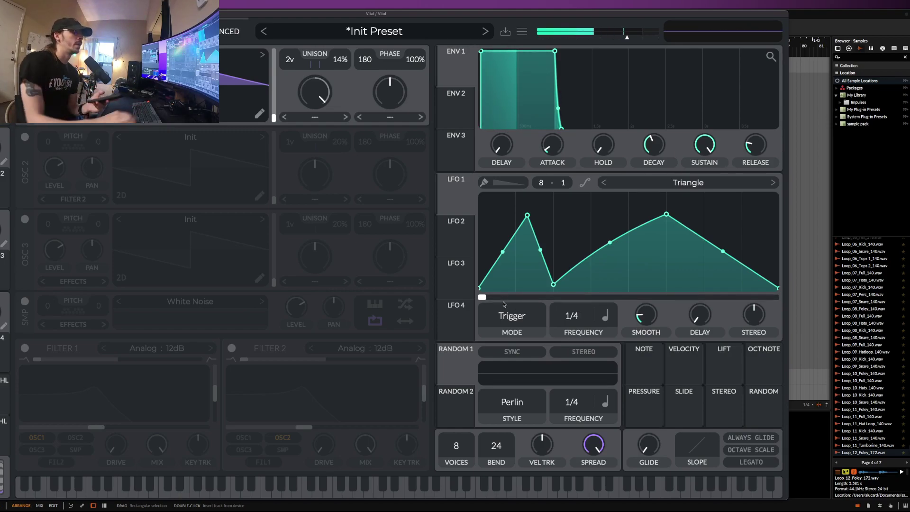
{"action": "left_click_drag", "start_coordinate": [450, 199], "coordinate": [319, 129]}
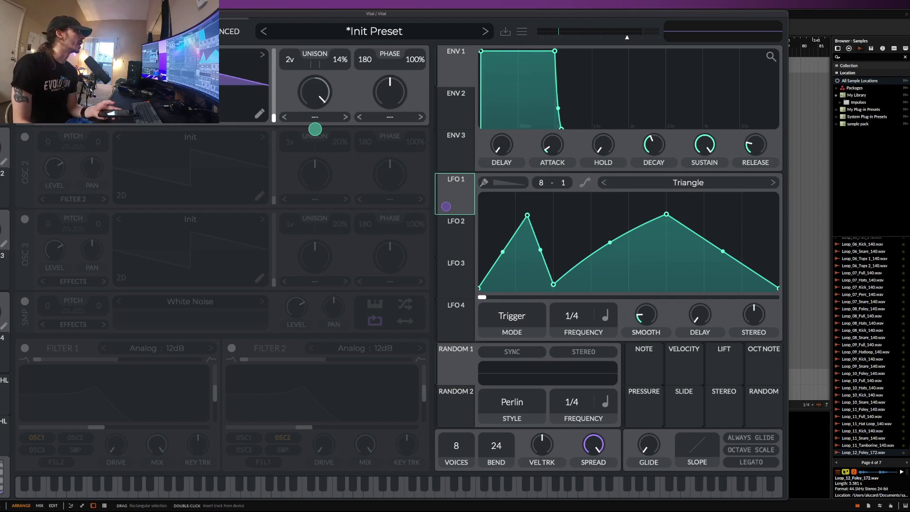
{"action": "key", "text": "Escape"}
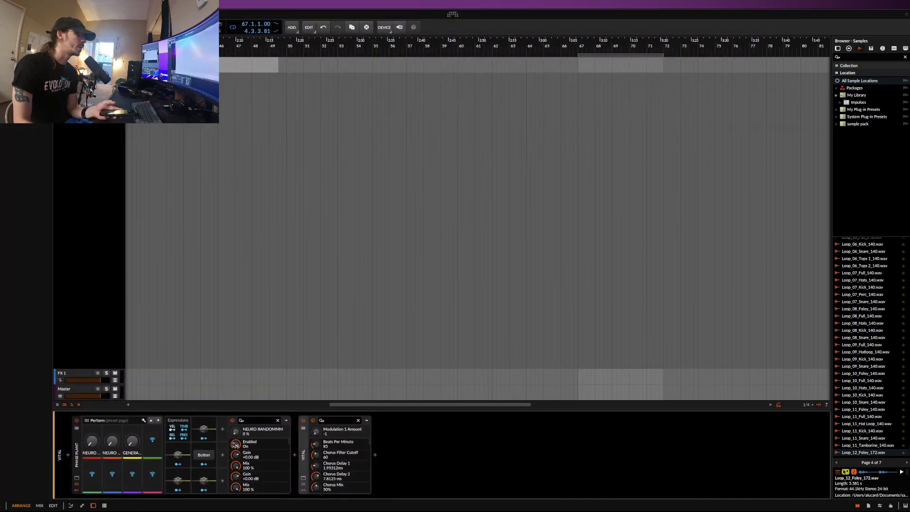
Step: Add a 4-Stage modulator to the free modulator slot on Phase Plant
{"action": "left_click", "coordinate": [223, 429]}
{"action": "left_click", "coordinate": [229, 291]}
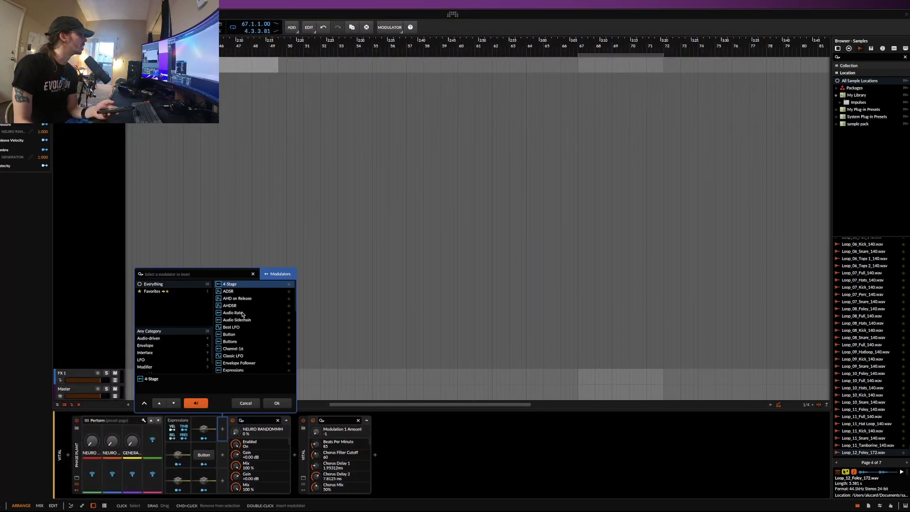
{"action": "left_click", "coordinate": [277, 403]}
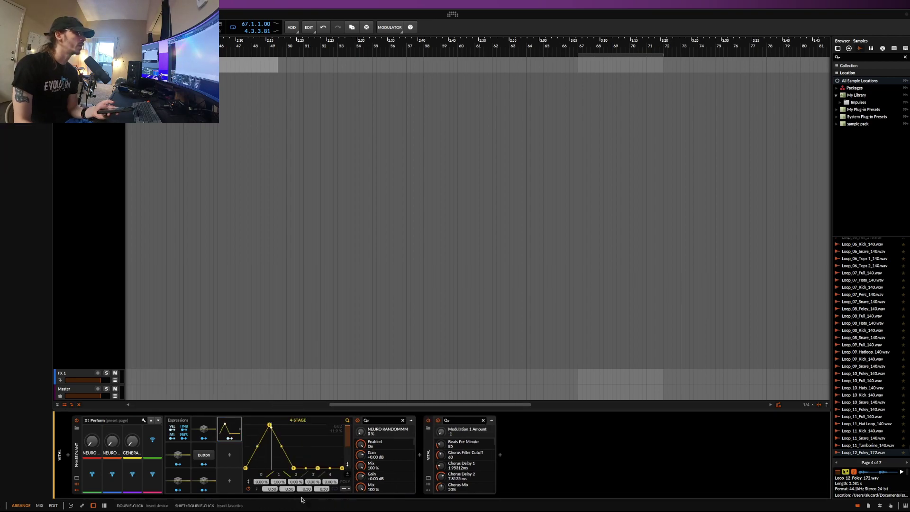
Step: Switch the 4-Stage modulator's times to quarter notes and set the time to point 1 to 2.00
{"action": "mouse_move", "coordinate": [270, 488]}
{"action": "left_mouse_down"}
{"action": "mouse_move", "coordinate": [271, 474]}
{"action": "mouse_move", "coordinate": [270, 489]}
{"action": "left_mouse_up"}
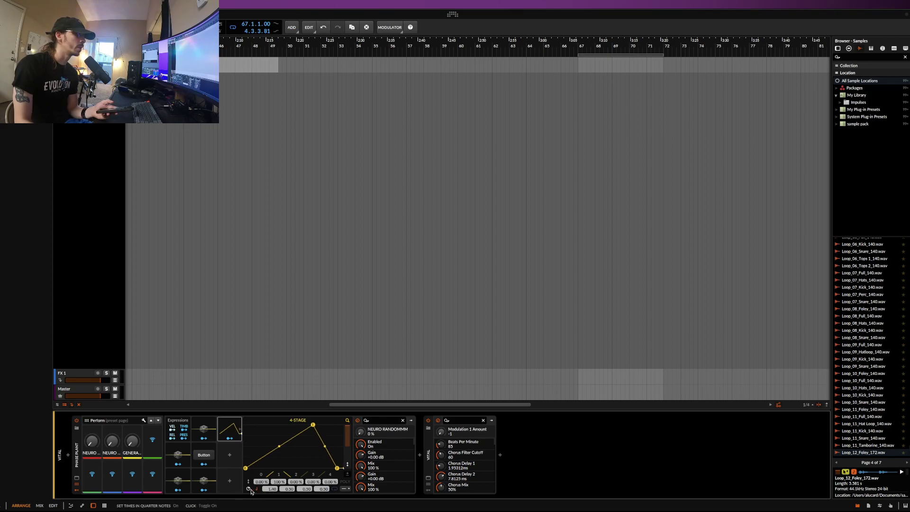
{"action": "left_click_drag", "start_coordinate": [270, 489], "coordinate": [271, 472]}
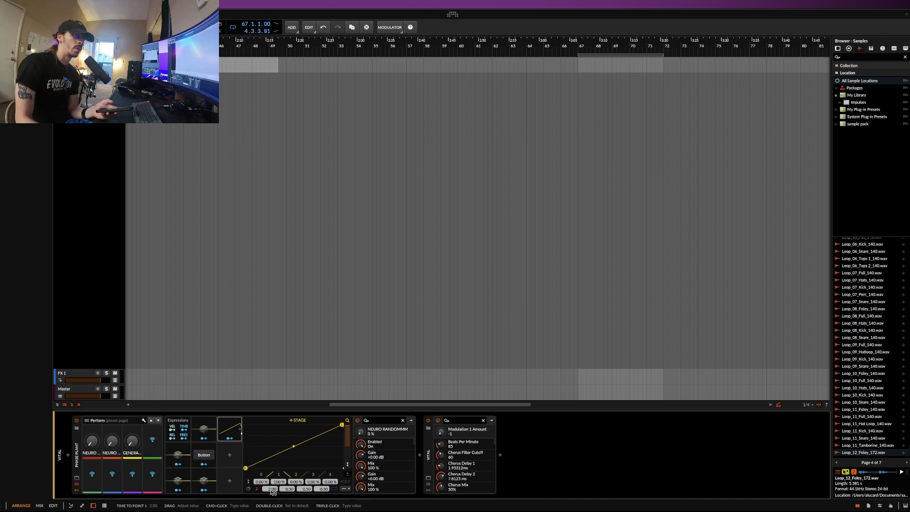
{"action": "left_click_drag", "start_coordinate": [272, 492], "coordinate": [273, 492]}
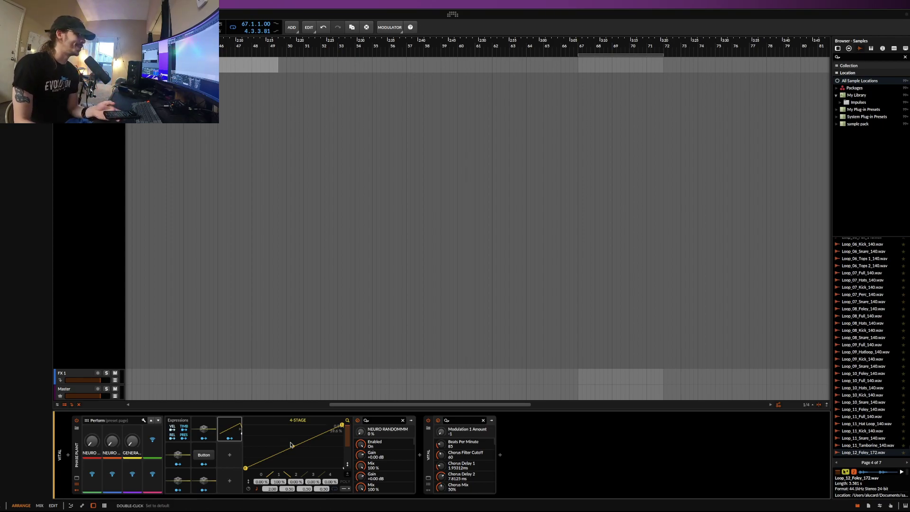
Step: Set the 4-Stage modulator's time to point 1 to 0.00 and raise point 3 to form a second curved peak
{"action": "double_click", "coordinate": [273, 489]}
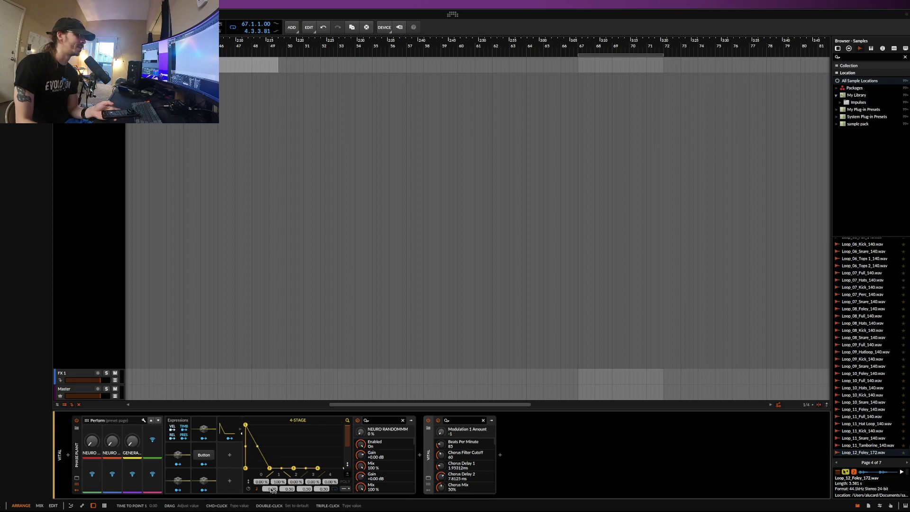
{"action": "left_click", "coordinate": [292, 491]}
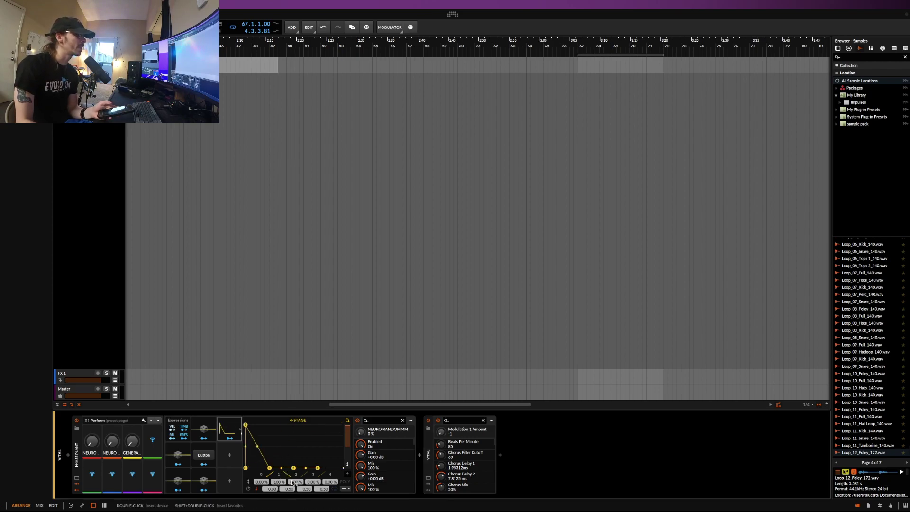
{"action": "left_click_drag", "start_coordinate": [294, 468], "coordinate": [306, 434]}
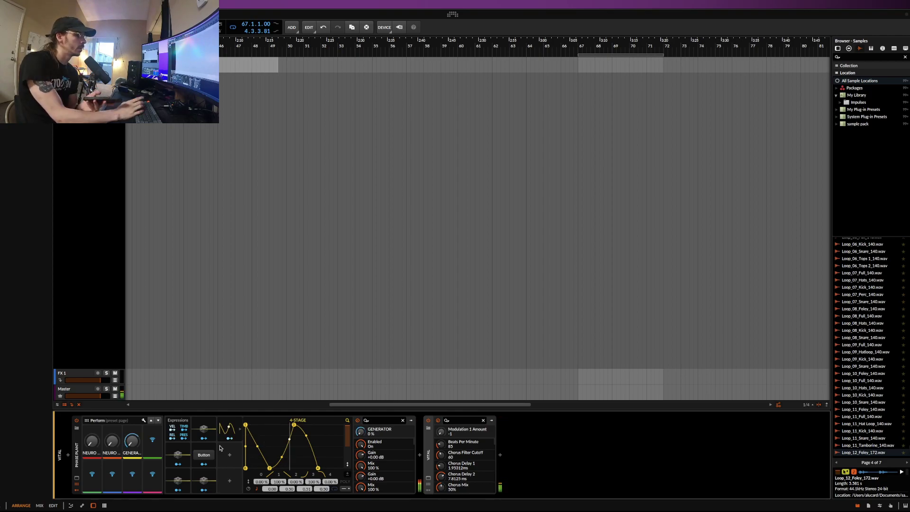
Step: Add a second 4-Stage modulator below the first one on Phase Plant
{"action": "left_click", "coordinate": [230, 454]}
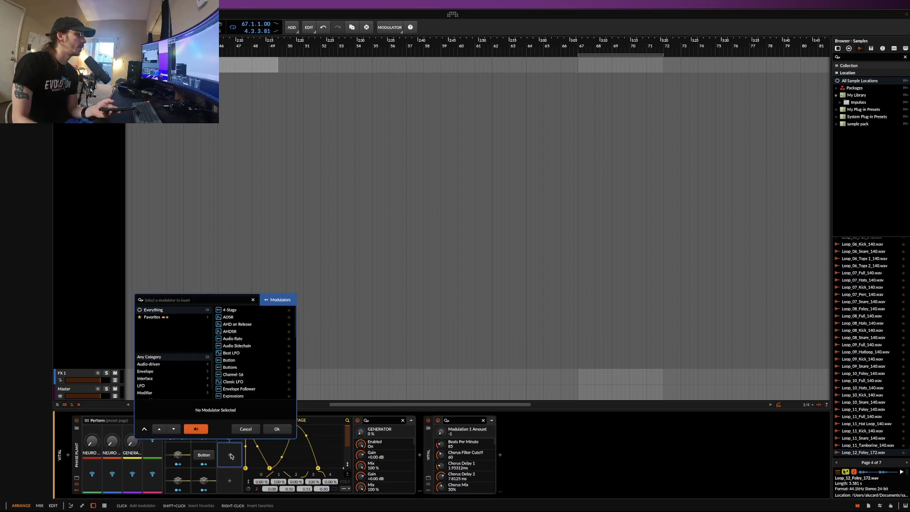
{"action": "left_click", "coordinate": [231, 310]}
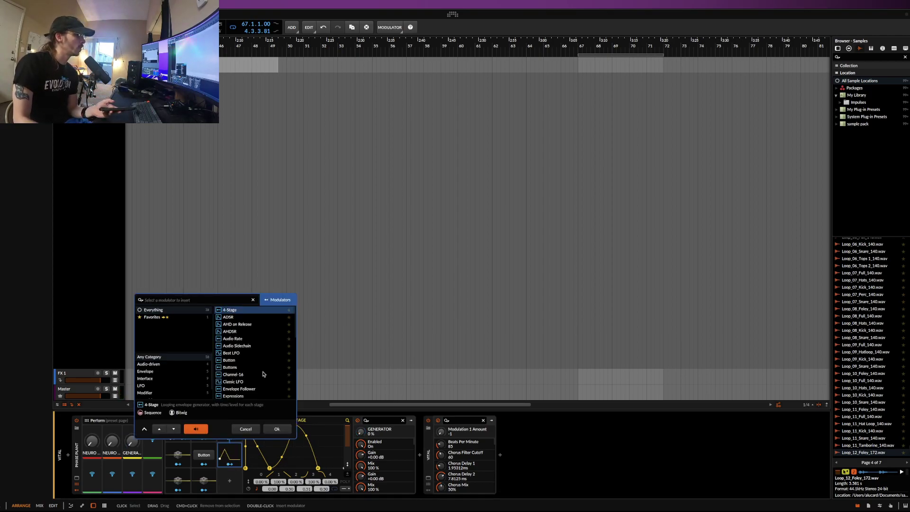
{"action": "left_click", "coordinate": [277, 429]}
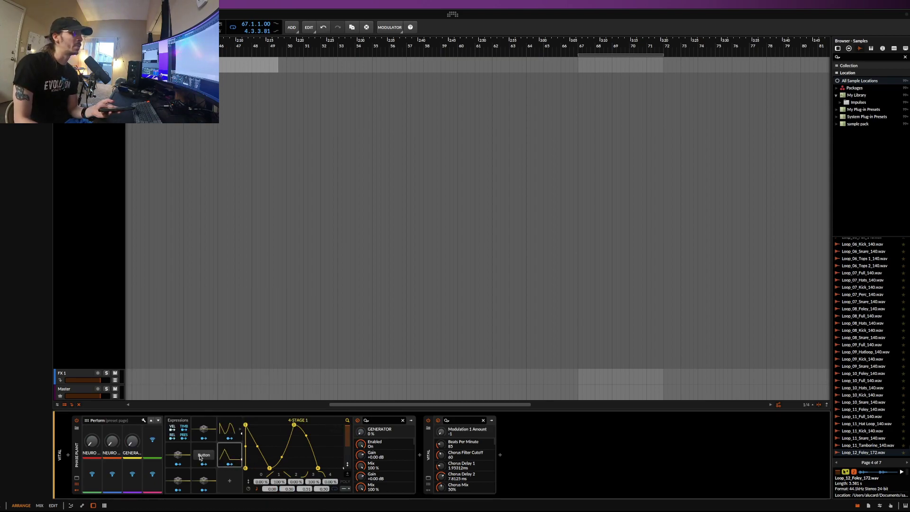
{"action": "key", "text": "a"}
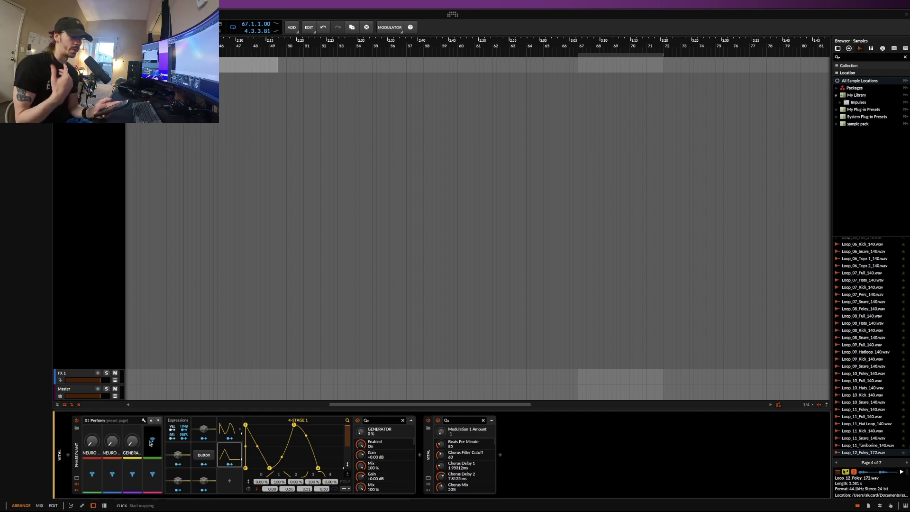
Step: Delete Vital and Phase Plant from the track's device chain
{"action": "left_click", "coordinate": [77, 456]}
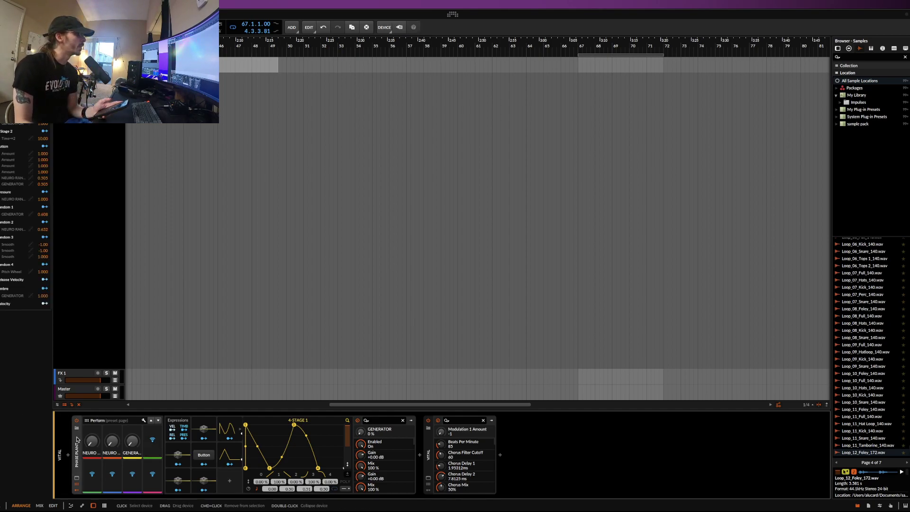
{"action": "left_click", "coordinate": [428, 448]}
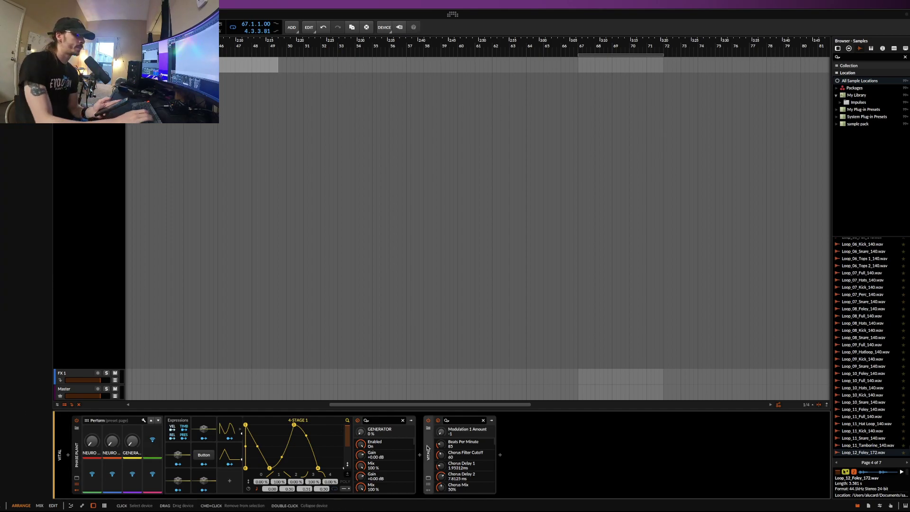
{"action": "key", "text": "Delete"}
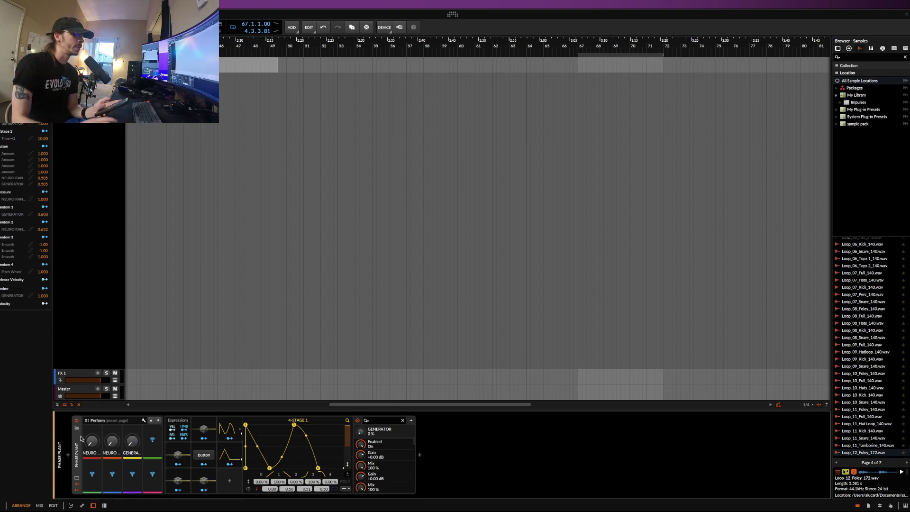
{"action": "key", "text": "Delete"}
Step: Search all device types for "DISTORT" and insert Bitwig's Distortion device into the empty chain
{"action": "left_click", "coordinate": [68, 457]}
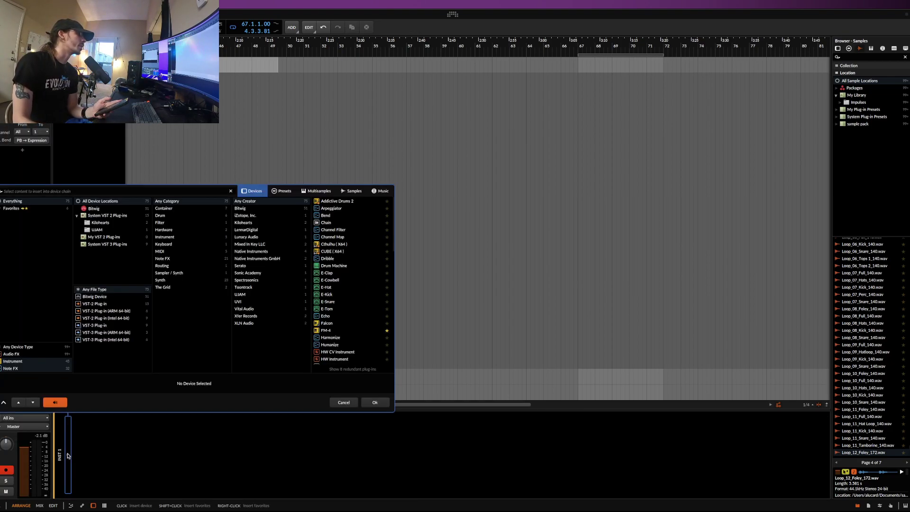
{"action": "type", "text": "Dis"}
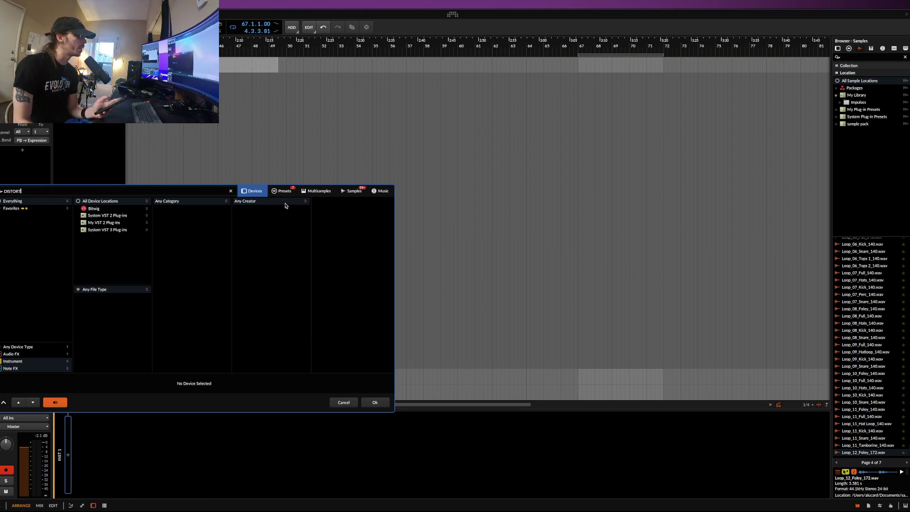
{"action": "left_click", "coordinate": [19, 347]}
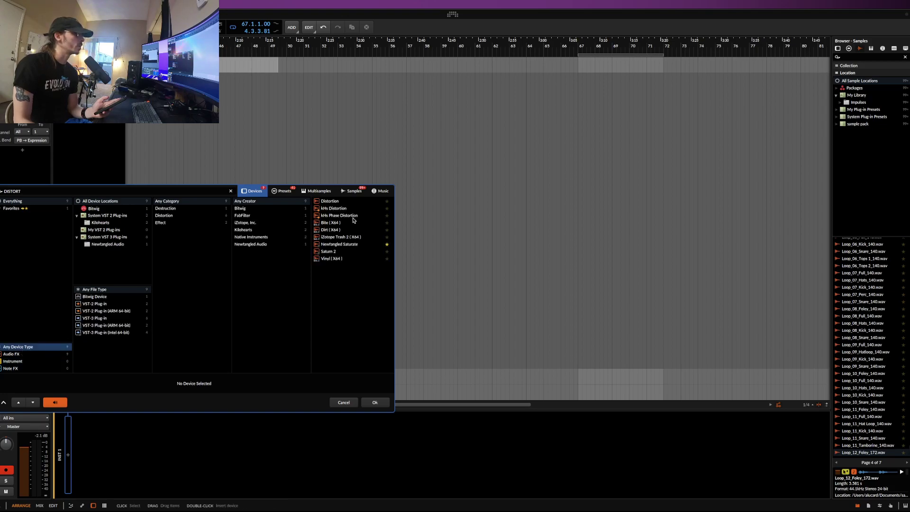
{"action": "left_click", "coordinate": [335, 203]}
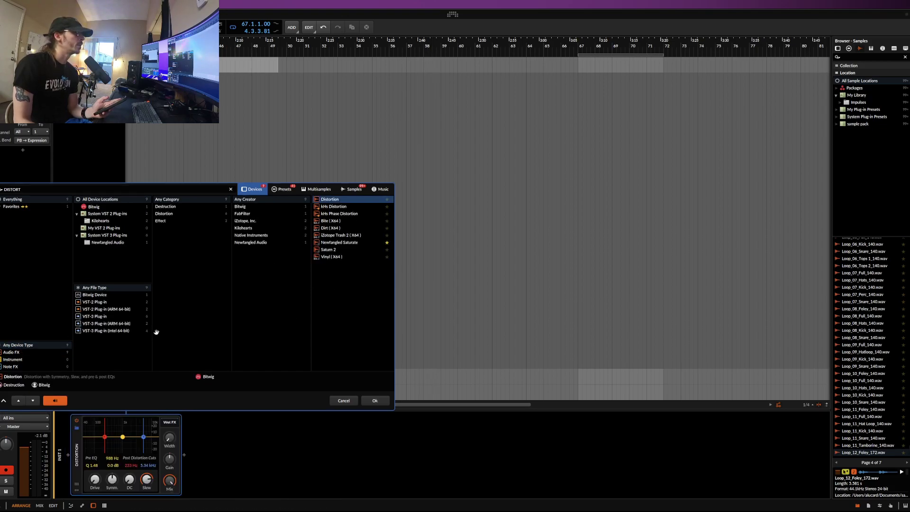
{"action": "left_click", "coordinate": [375, 401]}
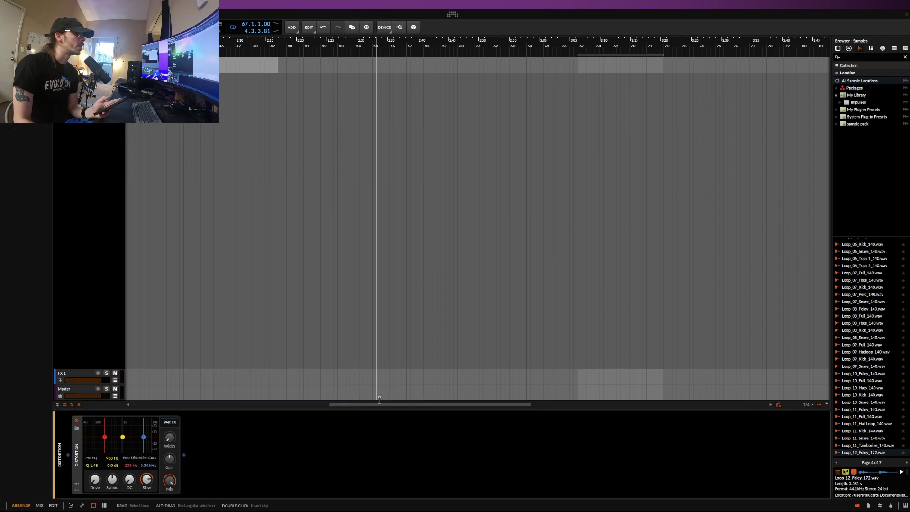
Step: Search the devices for "AMP" and insert Bitwig's Amp after Distortion in the device chain
{"action": "left_click", "coordinate": [185, 456]}
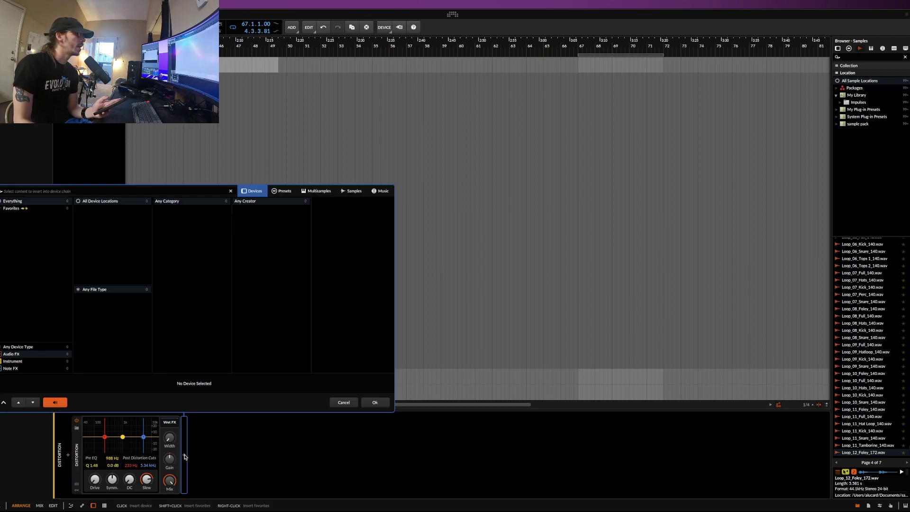
{"action": "left_click", "coordinate": [104, 190]}
{"action": "type", "text": "AMP"}
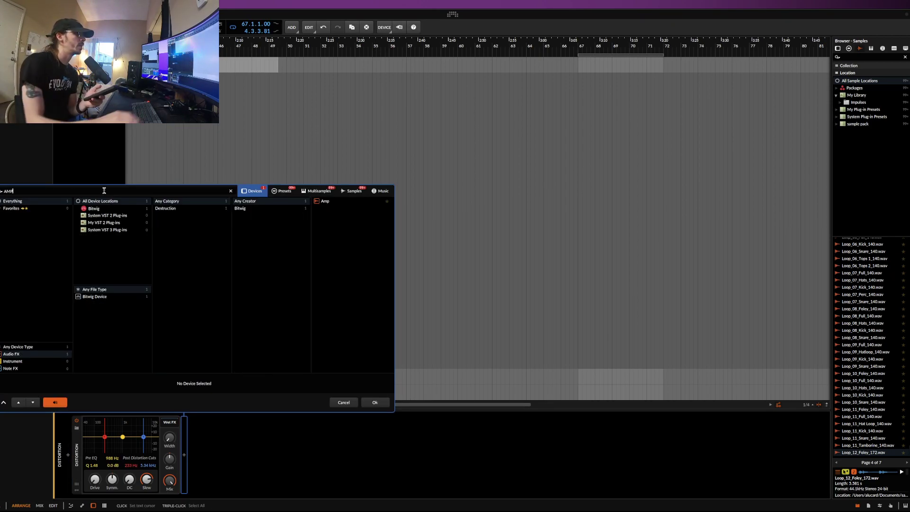
{"action": "left_click", "coordinate": [330, 202]}
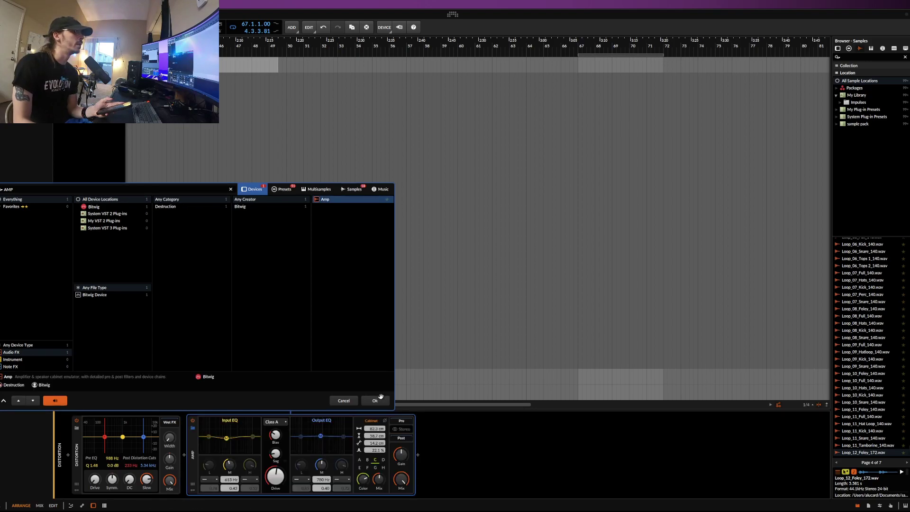
{"action": "left_click", "coordinate": [374, 402]}
Step: Insert Bit-8 after Amp and set its Shape mode to Soft Clip
{"action": "left_click", "coordinate": [418, 454]}
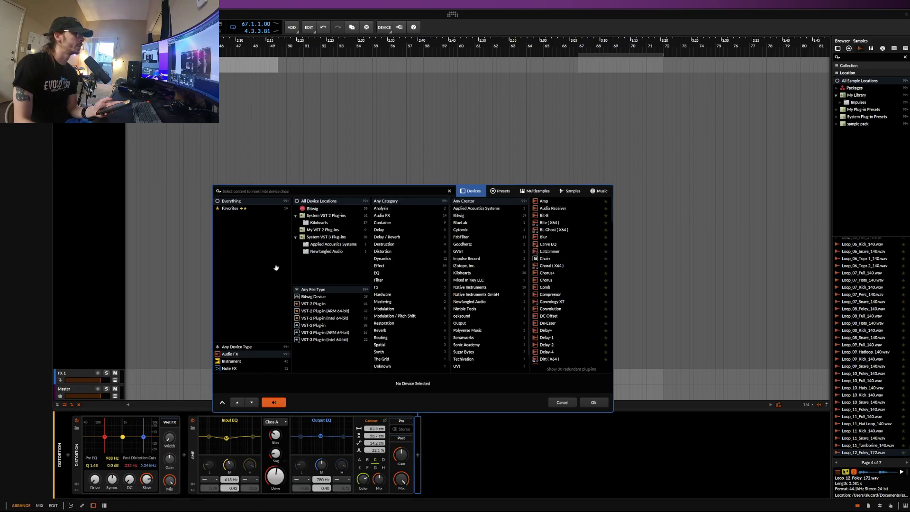
{"action": "left_click", "coordinate": [545, 216]}
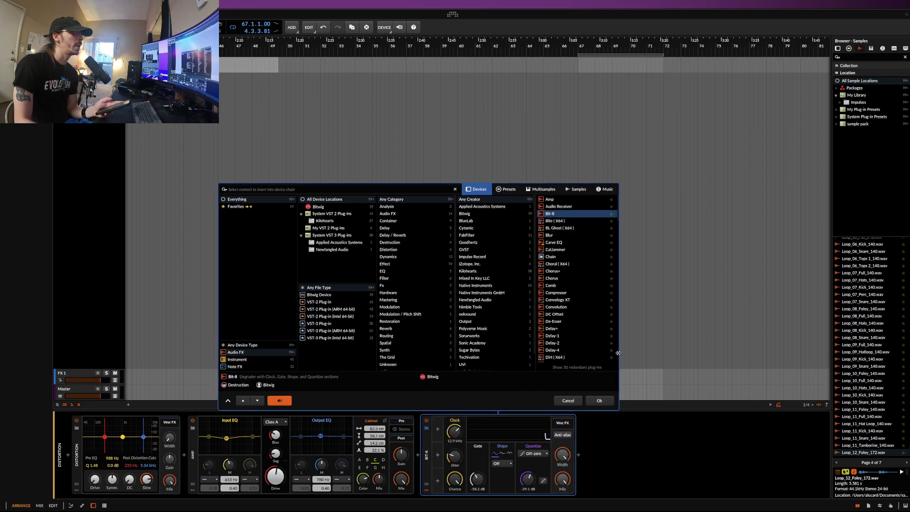
{"action": "key", "text": "Return"}
{"action": "left_click", "coordinate": [502, 463]}
{"action": "left_click", "coordinate": [506, 476]}
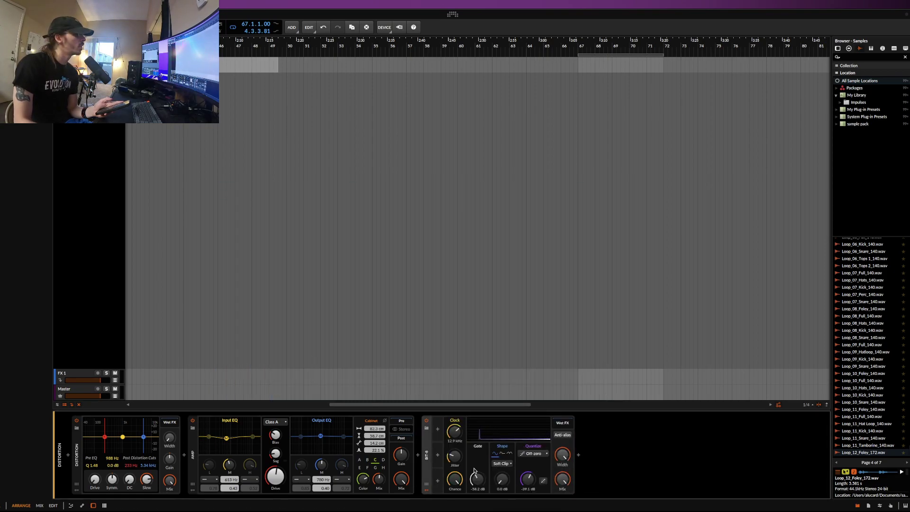
Step: Filter the devices to Bitwig's Destruction category and insert Saturator after Bit-8
{"action": "double_click", "coordinate": [580, 456]}
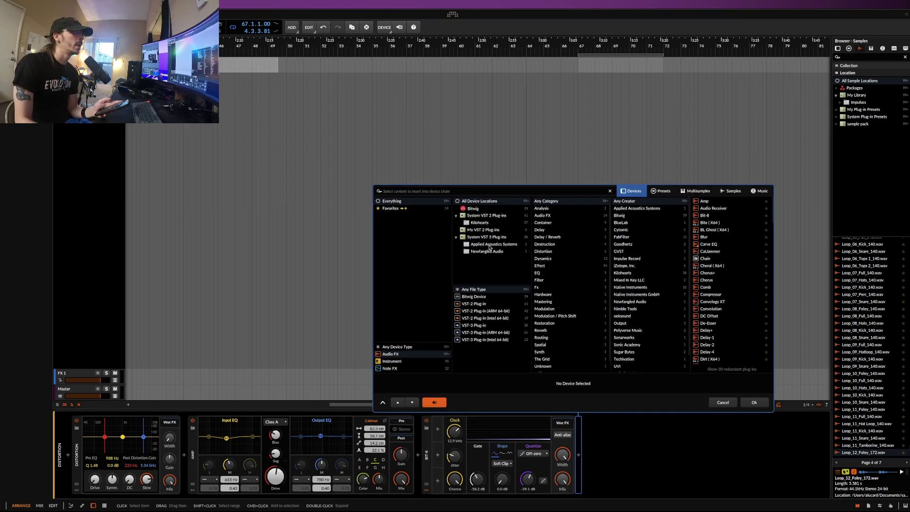
{"action": "left_click", "coordinate": [473, 208]}
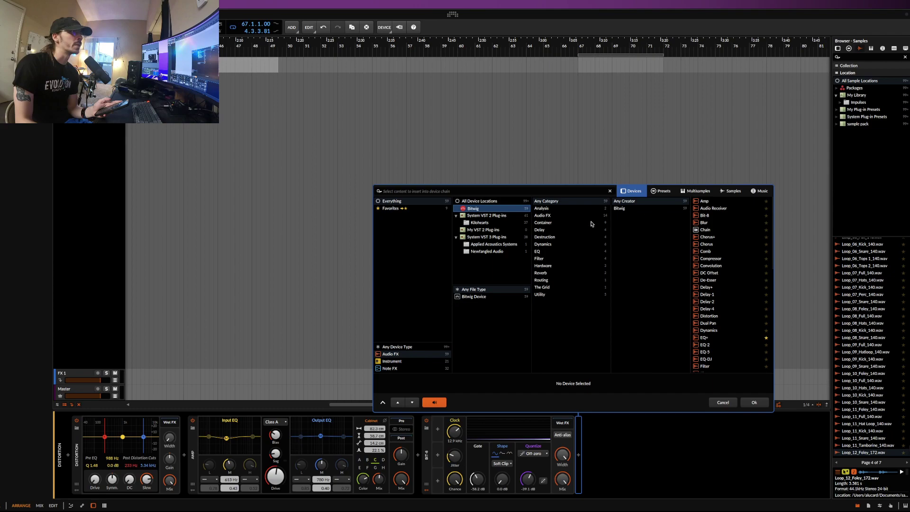
{"action": "left_click", "coordinate": [545, 238]}
{"action": "left_click", "coordinate": [716, 223]}
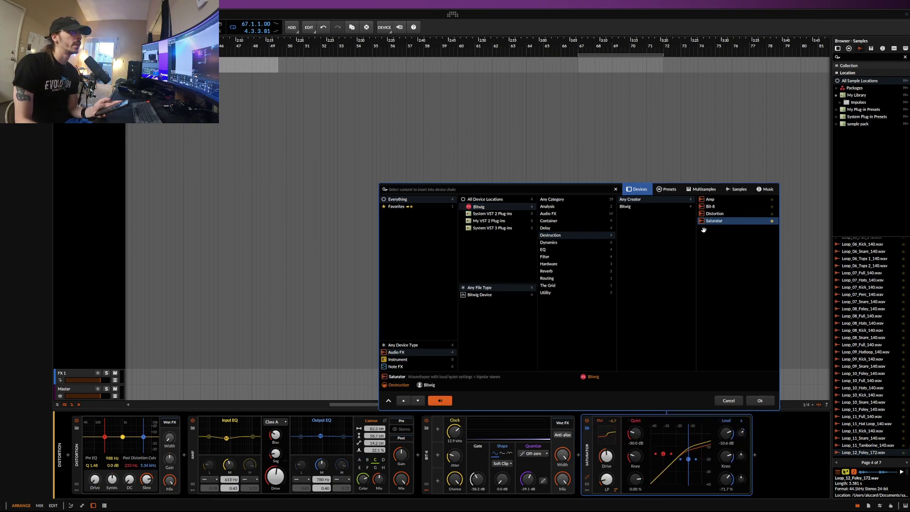
{"action": "left_click", "coordinate": [760, 402]}
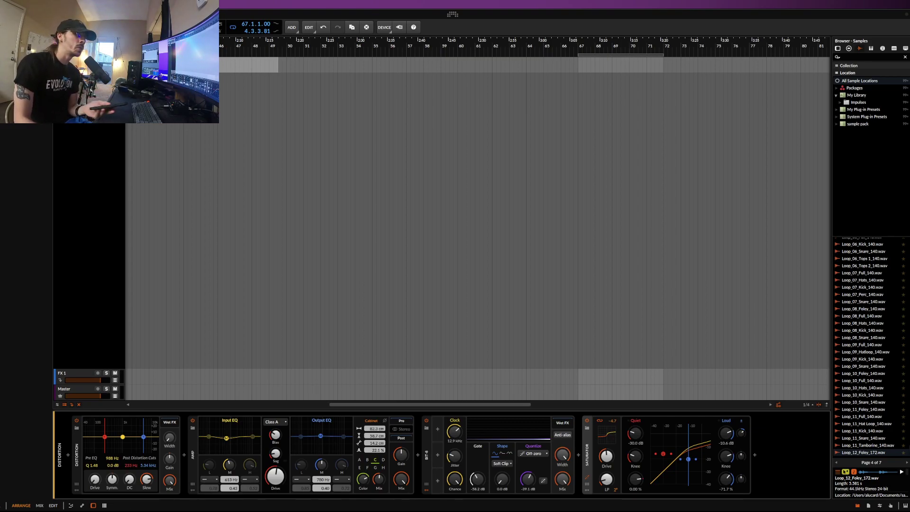
Step: Search the devices for "FX", insert FX Grid after Saturator, and open its grid editor to view the waveshaper modules
{"action": "left_click", "coordinate": [755, 455]}
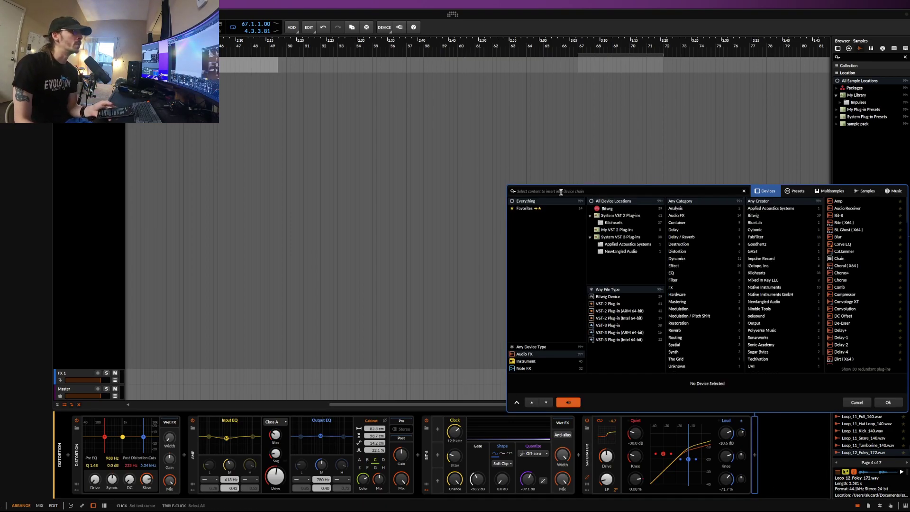
{"action": "type", "text": "FX"}
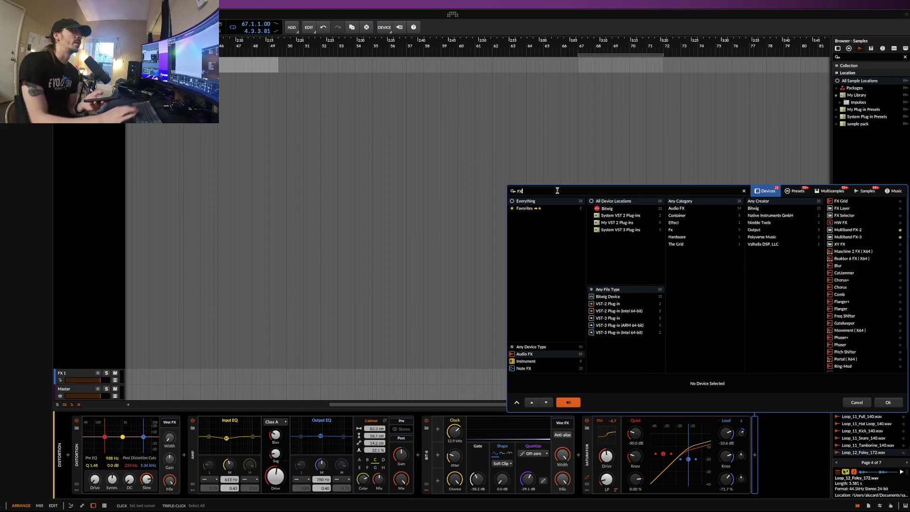
{"action": "left_click", "coordinate": [844, 202]}
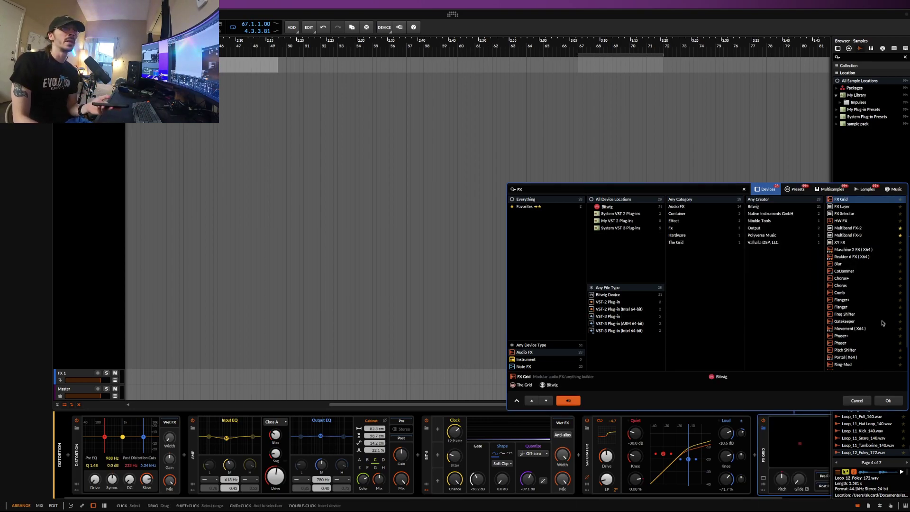
{"action": "left_click", "coordinate": [893, 402]}
{"action": "left_click", "coordinate": [822, 407]}
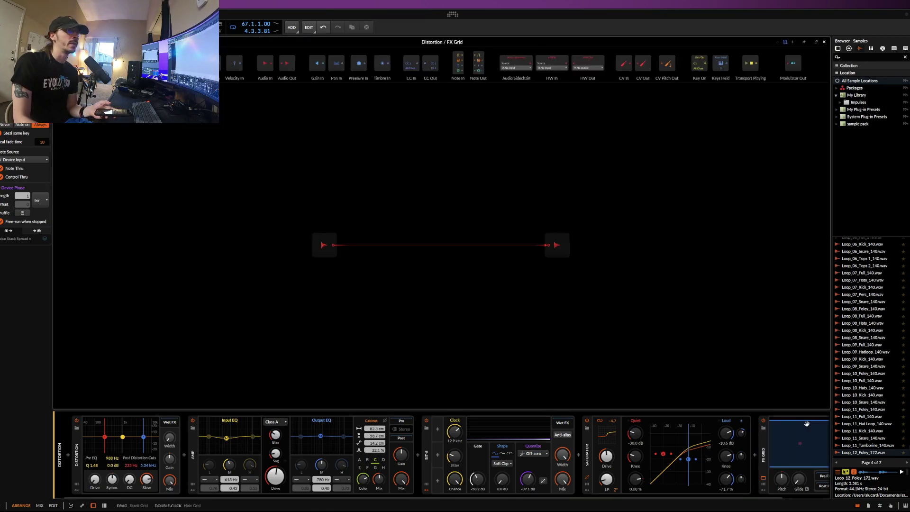
{"action": "scroll", "coordinate": [233, 75], "scroll_direction": "down", "scroll_amount": 10}
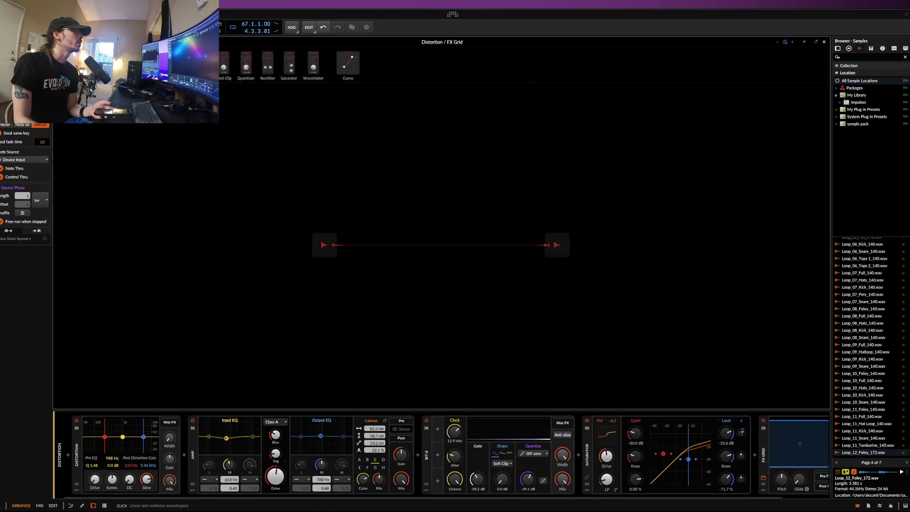
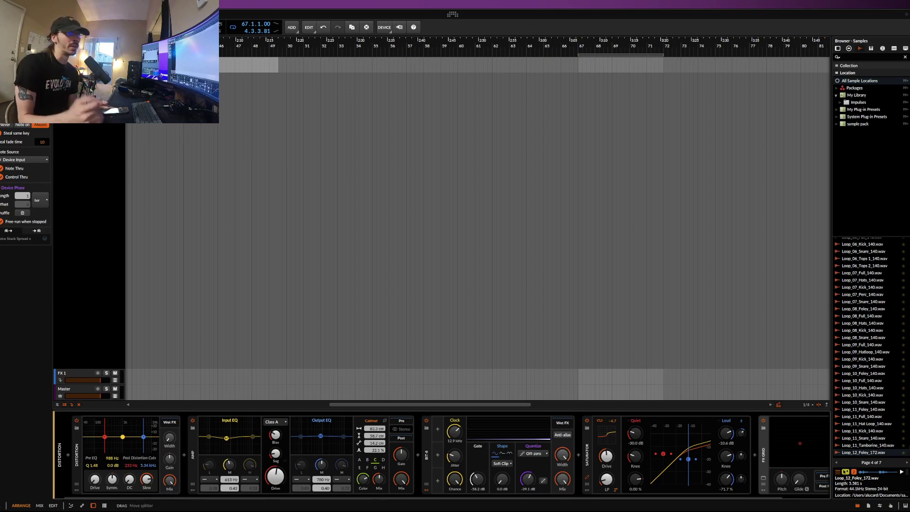
{"action": "left_click", "coordinate": [192, 447]}
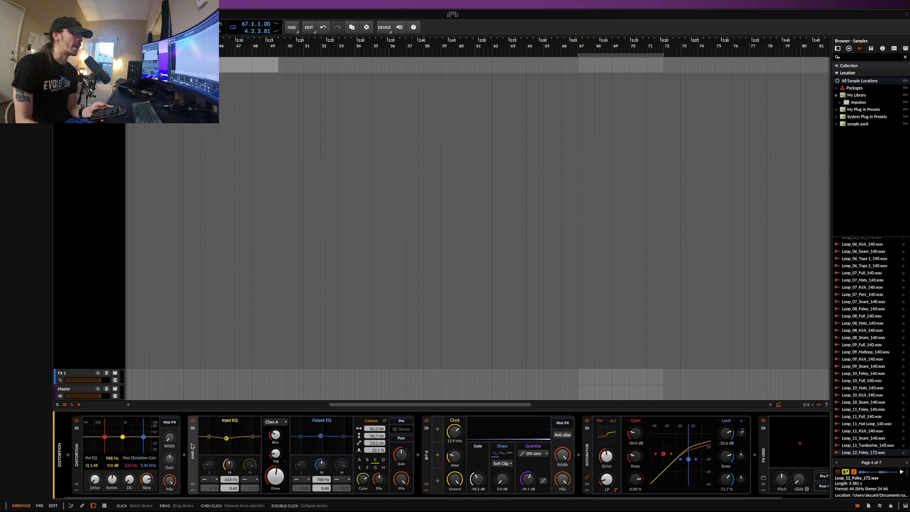
{"action": "right_click", "coordinate": [79, 440]}
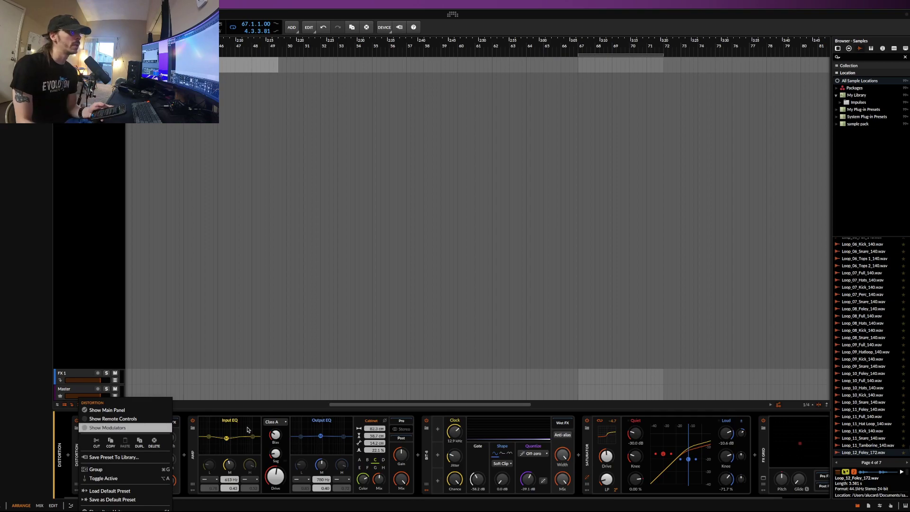
{"action": "left_click", "coordinate": [739, 466]}
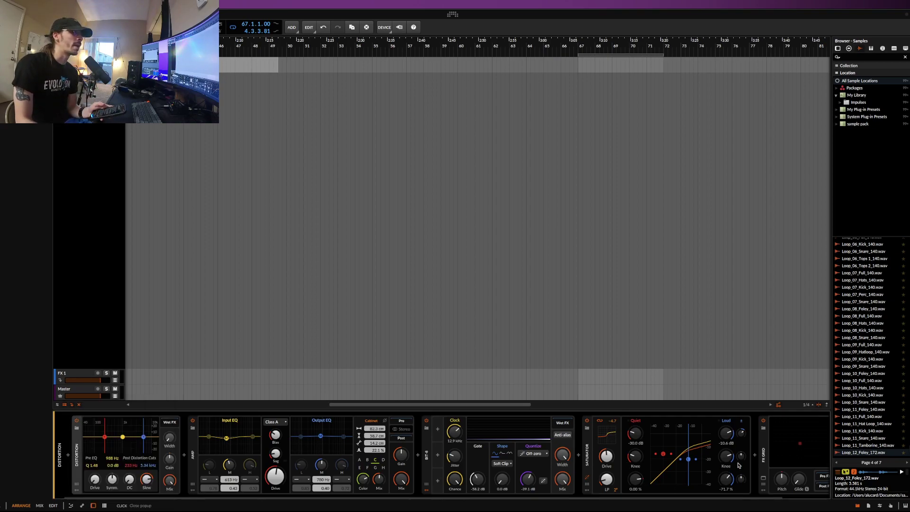
Step: Search the devices for "CHORUS", insert Chorus+ after FX Grid, and set its character to x2
{"action": "scroll", "coordinate": [739, 466], "scroll_direction": "down", "scroll_amount": 2}
{"action": "left_click", "coordinate": [816, 454]}
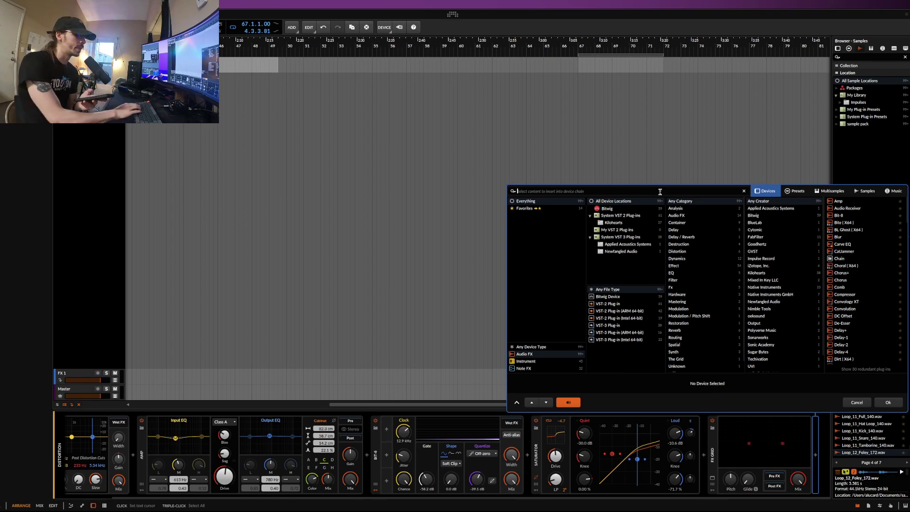
{"action": "type", "text": "CHORUS"}
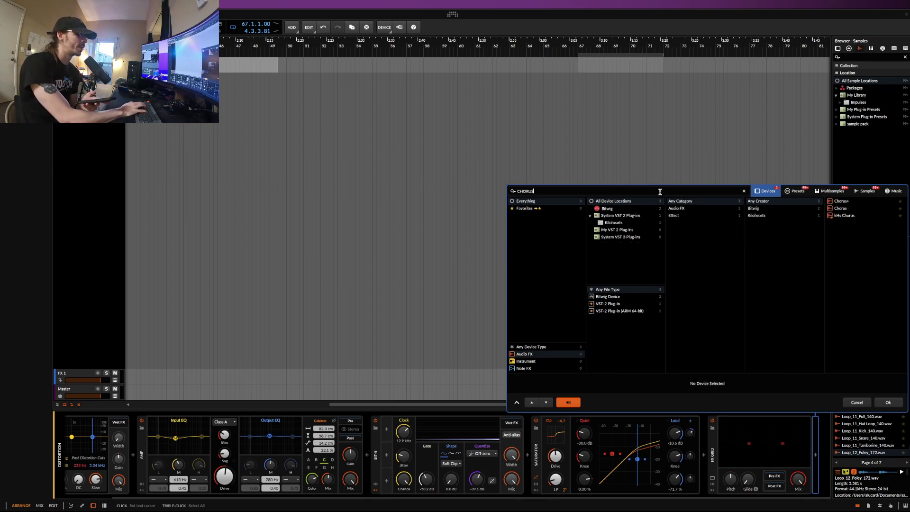
{"action": "left_click", "coordinate": [851, 203]}
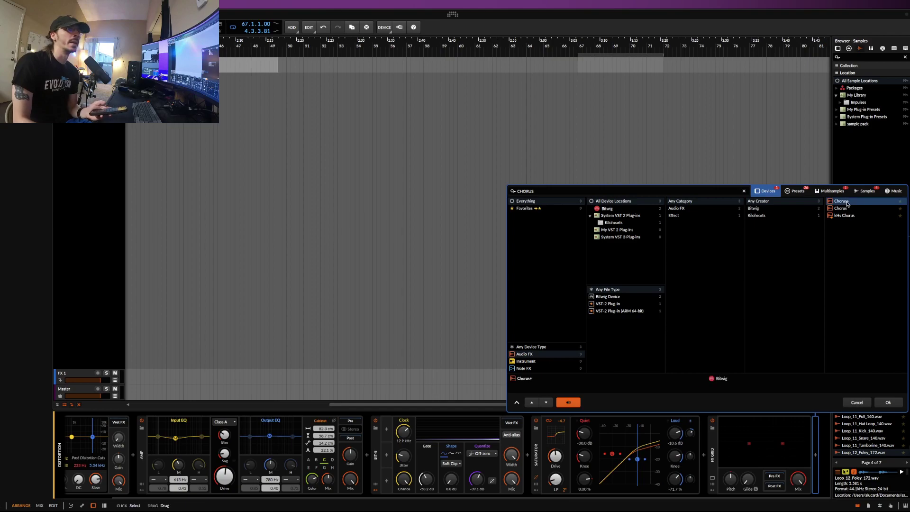
{"action": "left_click", "coordinate": [888, 400]}
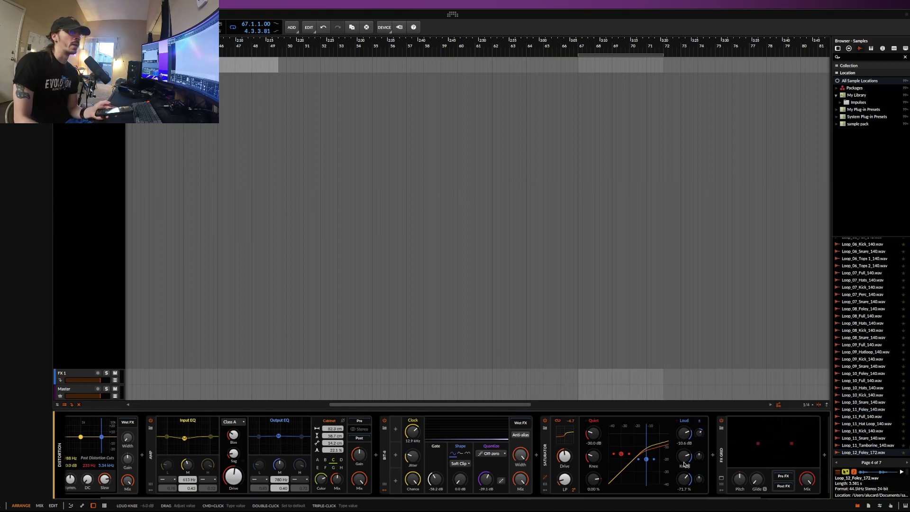
{"action": "left_click", "coordinate": [791, 424]}
{"action": "left_click", "coordinate": [802, 424]}
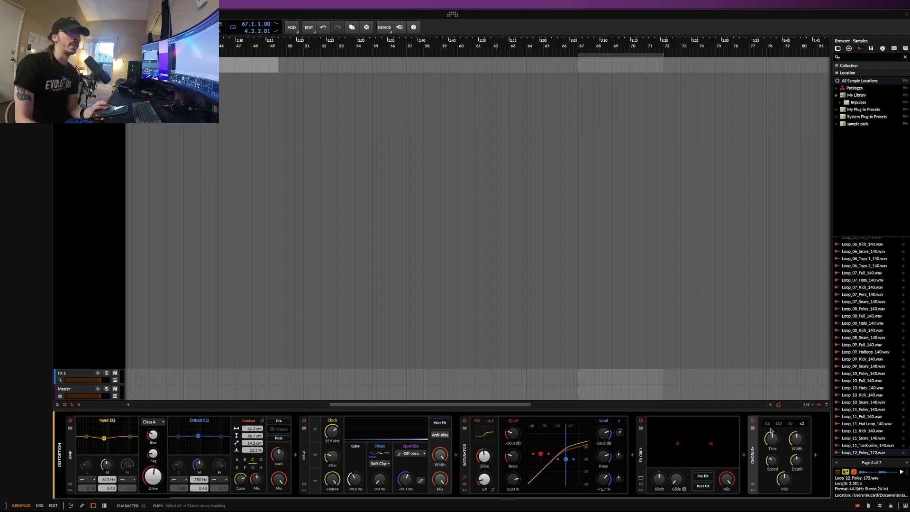
Step: Search the devices for "FIL", insert Bitwig's Filter after Chorus+, and raise its post gain to +6.2 dB
{"action": "left_click", "coordinate": [816, 454]}
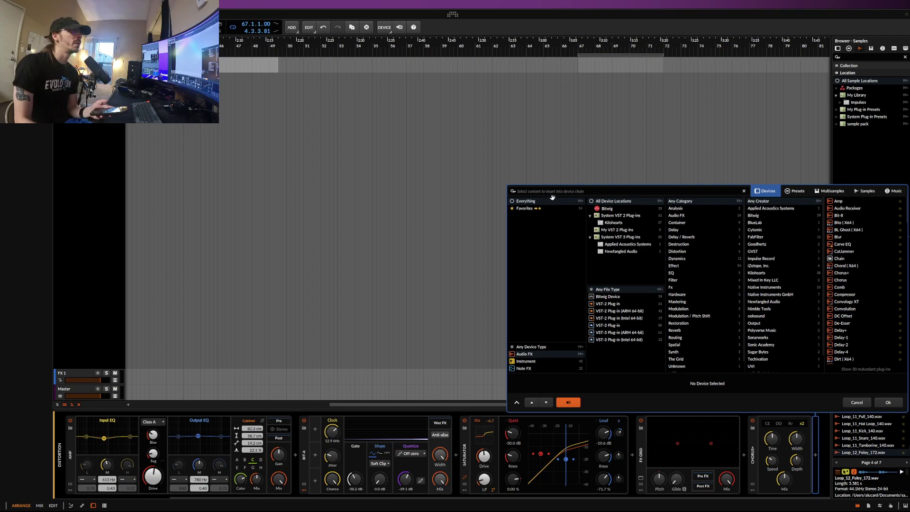
{"action": "type", "text": "Fil"}
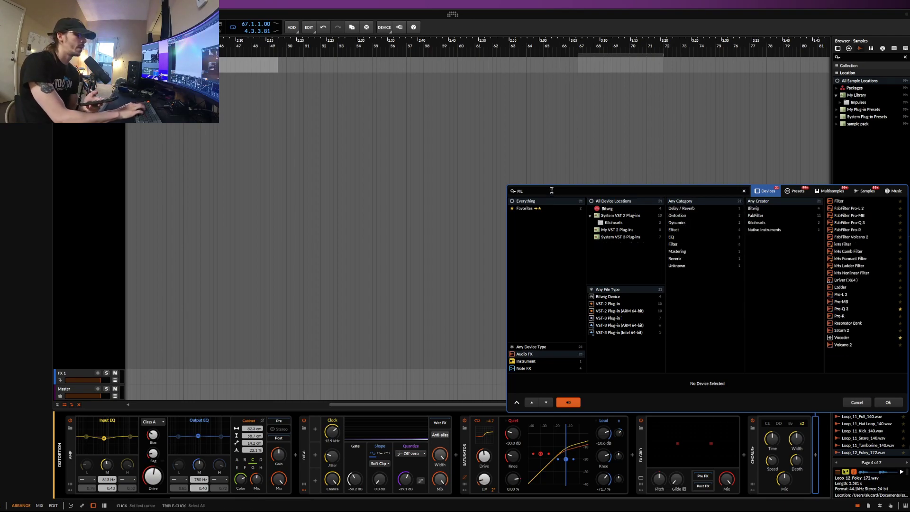
{"action": "left_click", "coordinate": [843, 201]}
{"action": "left_click", "coordinate": [890, 401]}
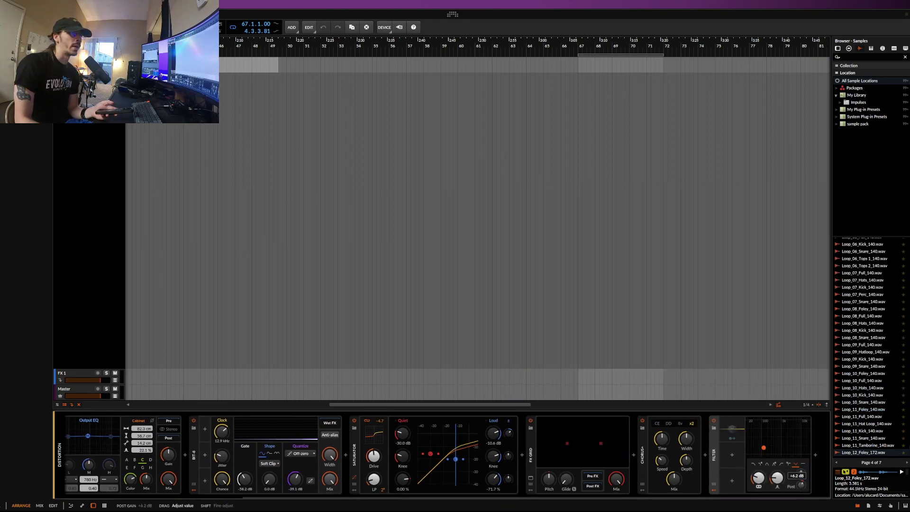
{"action": "left_click_drag", "start_coordinate": [805, 485], "coordinate": [805, 479]}
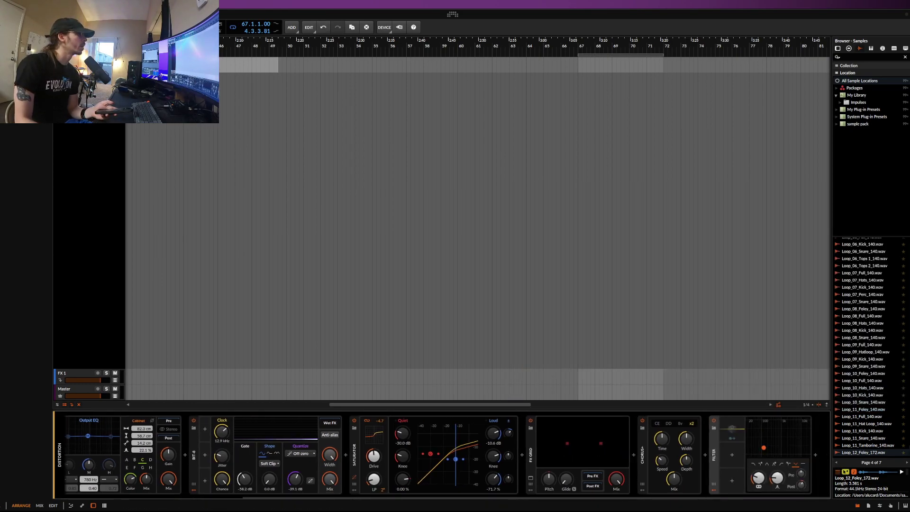
Step: Open the built-in help for the Filter device to review its filter modes and its pre and post gain controls
{"action": "key", "text": "F1"}
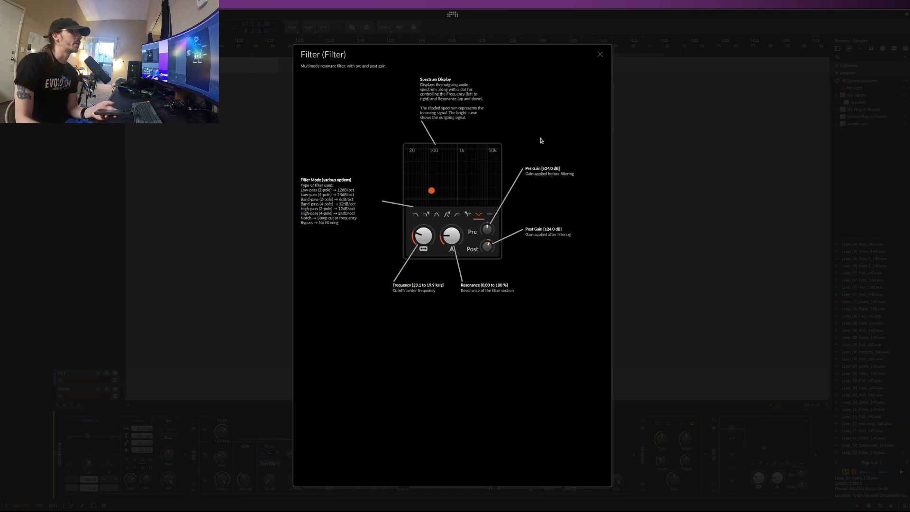
{"action": "left_click", "coordinate": [598, 56]}
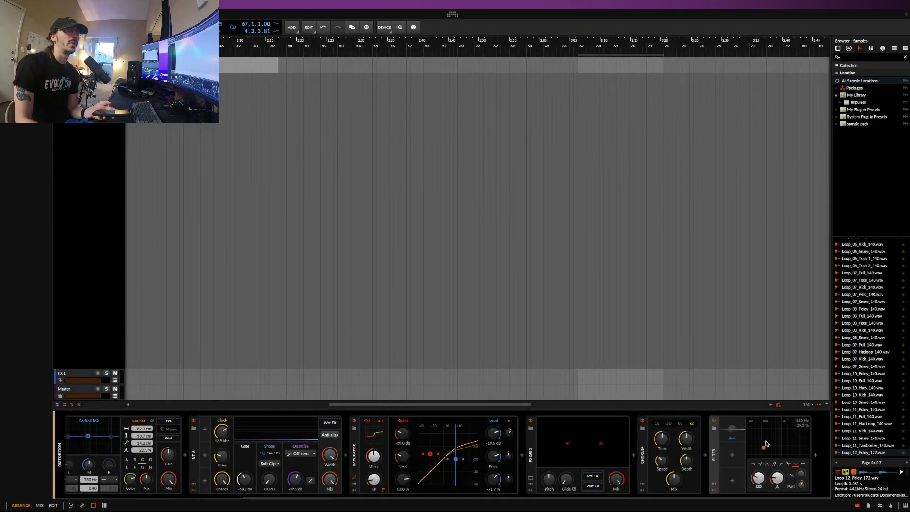
{"action": "right_click", "coordinate": [713, 442]}
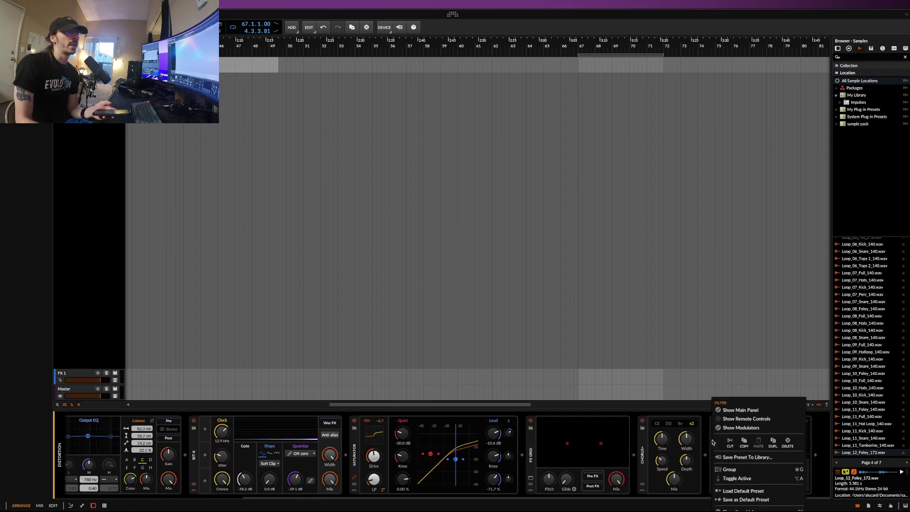
{"action": "left_click", "coordinate": [714, 445]}
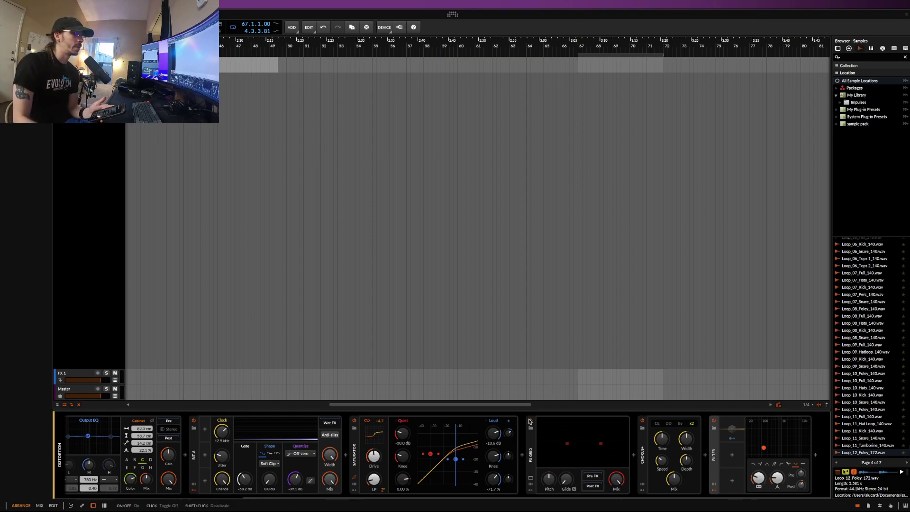
Step: Collapse the Saturator device in the chain
{"action": "left_click", "coordinate": [522, 382]}
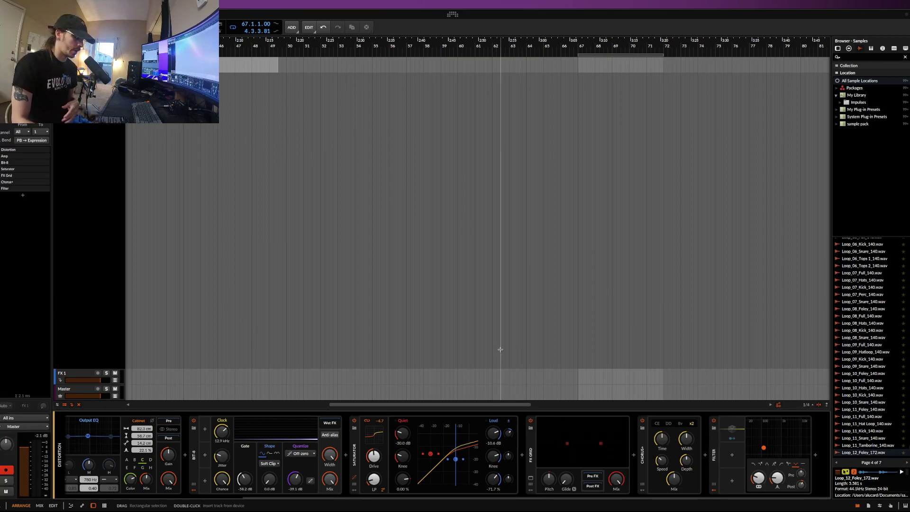
{"action": "left_click", "coordinate": [363, 448]}
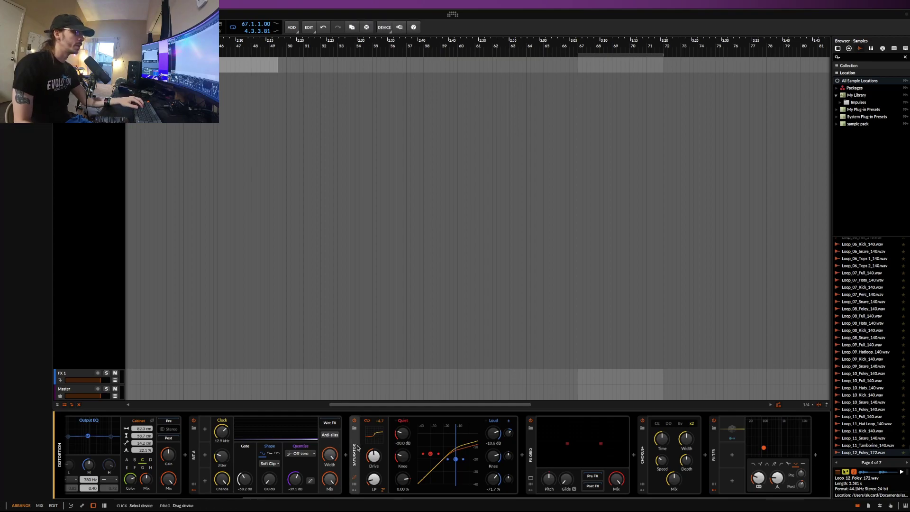
{"action": "scroll", "coordinate": [366, 448], "scroll_direction": "up", "scroll_amount": 3}
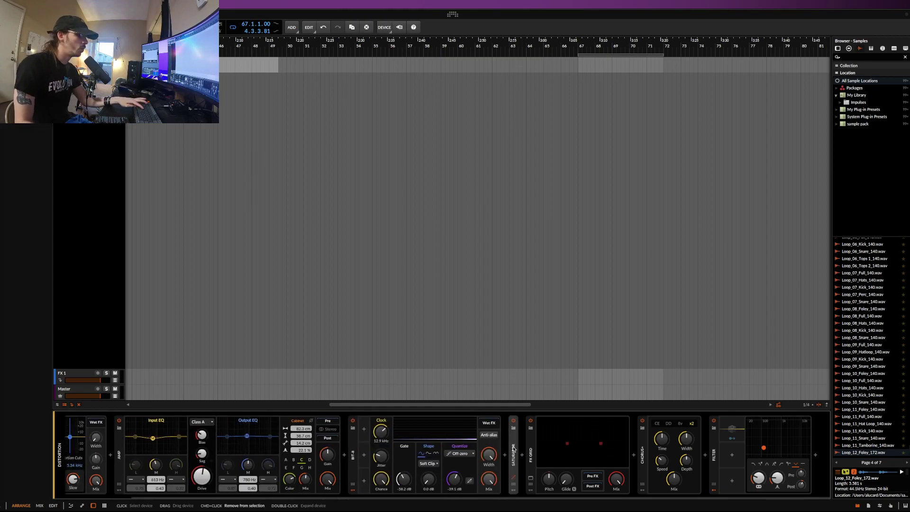
Step: Group Saturator into an FX Layer, add an empty second layer, move FX Grid into a third, and put Chorus+ and Filter after Saturator
{"action": "key", "text": "ctrl+g"}
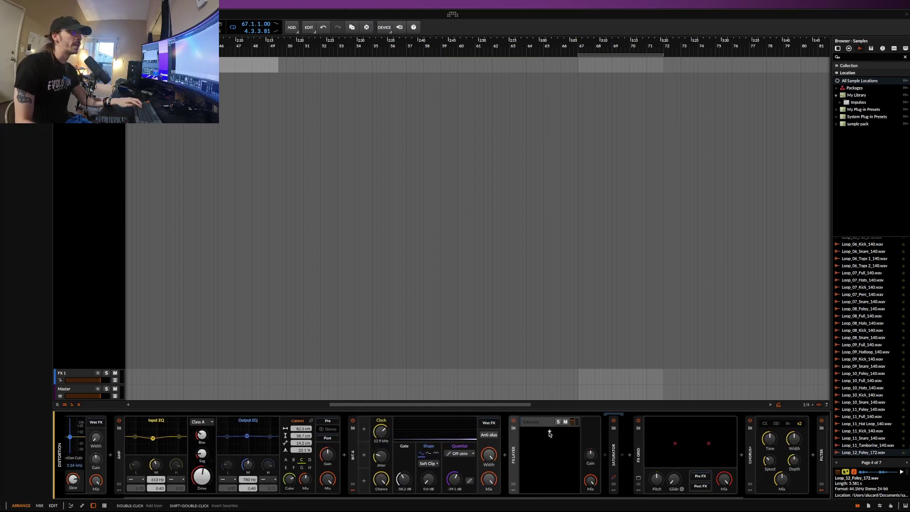
{"action": "left_click", "coordinate": [548, 432]}
{"action": "key", "text": "Escape"}
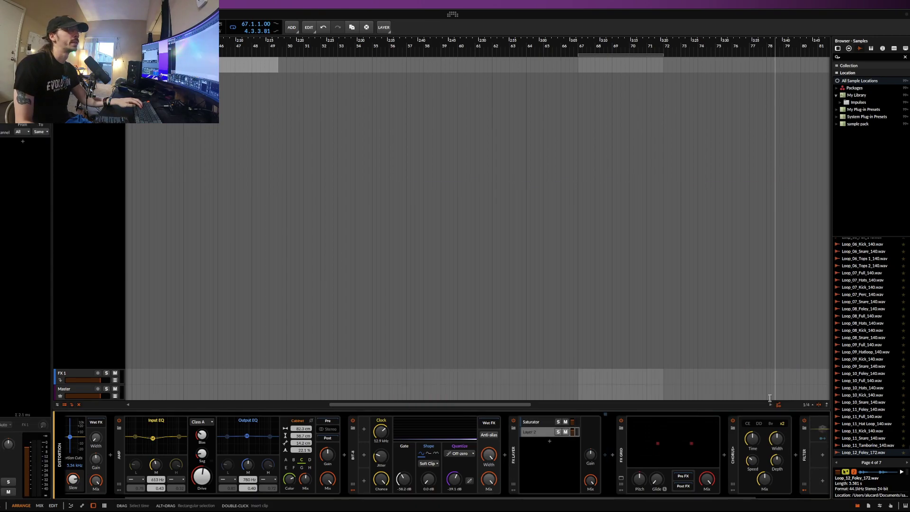
{"action": "left_click_drag", "start_coordinate": [550, 426], "coordinate": [548, 438]}
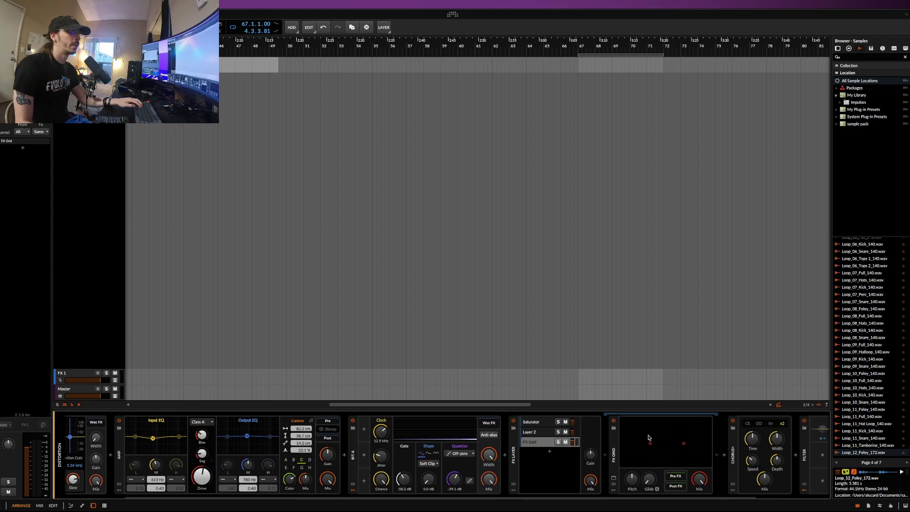
{"action": "left_click_drag", "start_coordinate": [541, 442], "coordinate": [546, 429]}
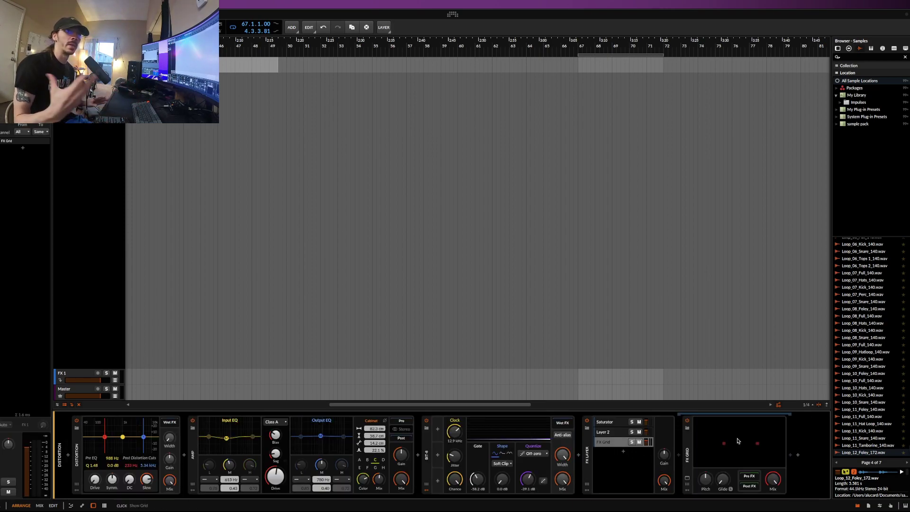
Step: Examine the devices held by the Saturator, Layer 2 and FX Grid layers of the FX Layer in turn
{"action": "left_click", "coordinate": [607, 432]}
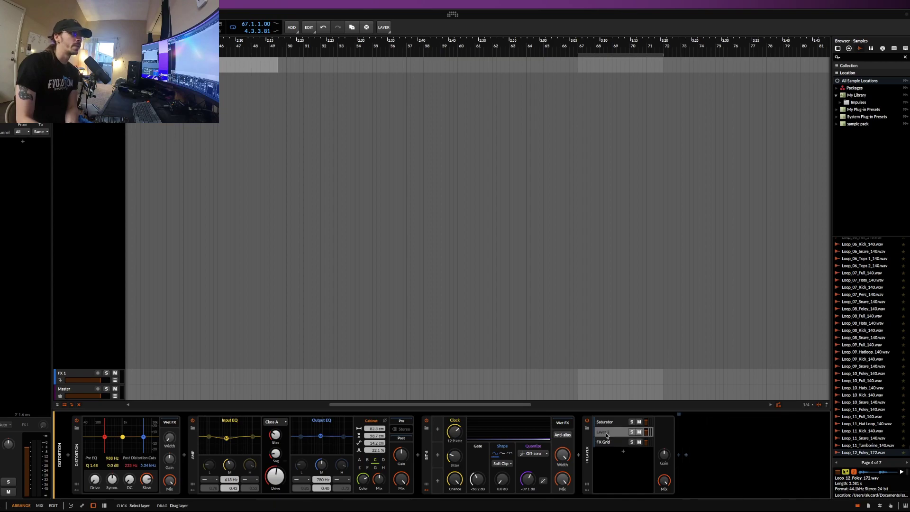
{"action": "left_click", "coordinate": [609, 443]}
{"action": "left_click", "coordinate": [608, 432]}
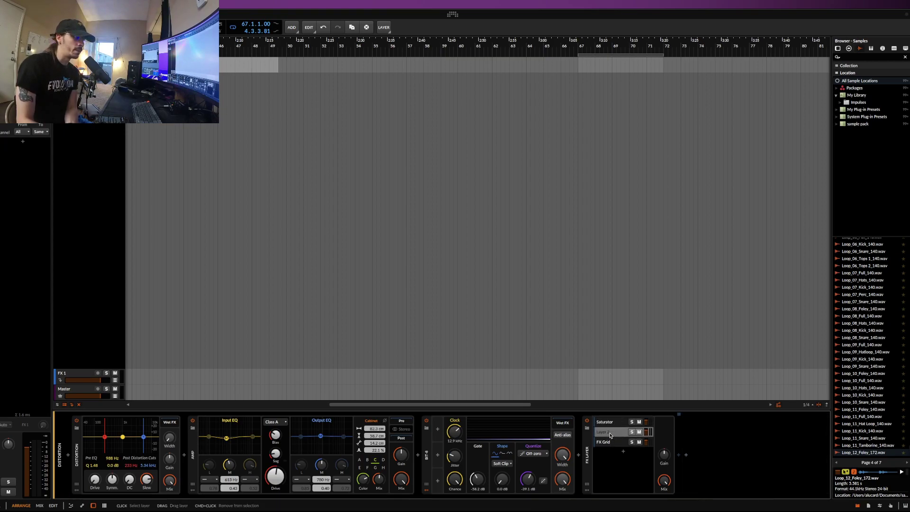
{"action": "left_click", "coordinate": [610, 445]}
{"action": "left_click", "coordinate": [606, 422]}
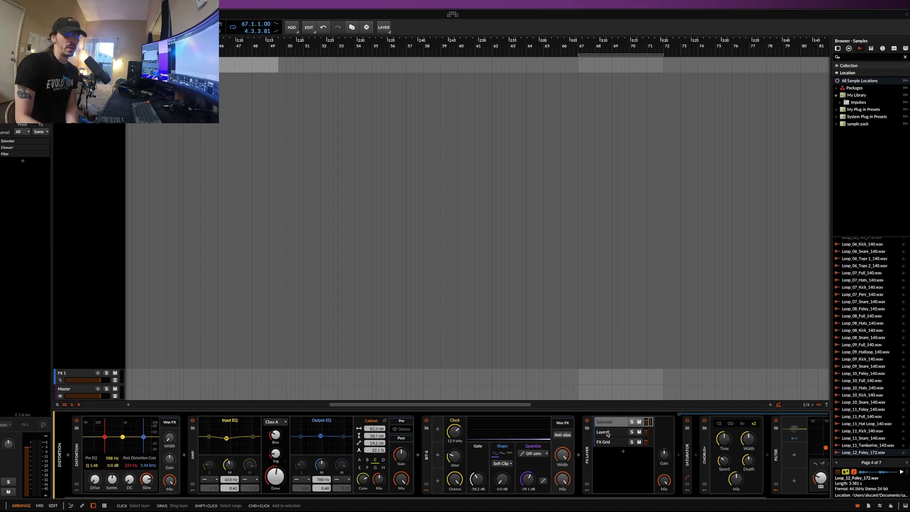
{"action": "left_click", "coordinate": [609, 432]}
{"action": "left_click", "coordinate": [610, 443]}
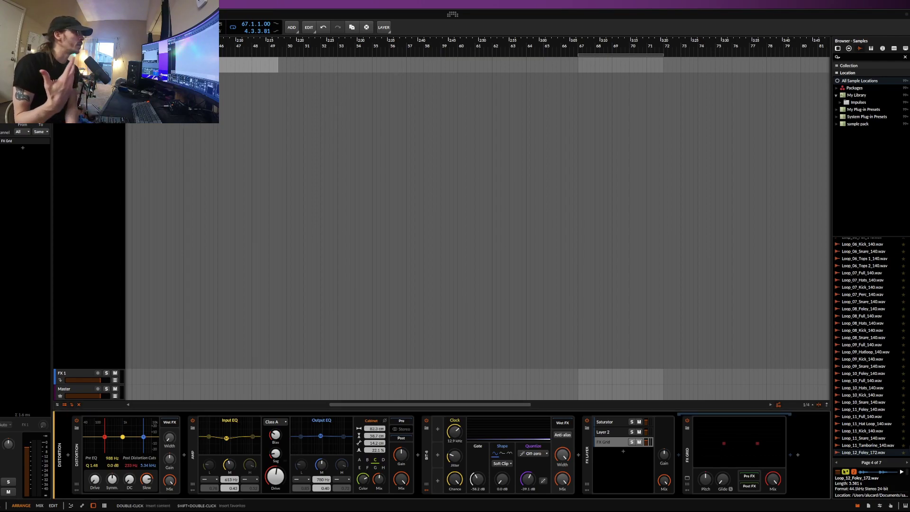
Step: Collapse the Distortion, Amp, Bit-8 and FX Layer devices in the chain
{"action": "scroll", "coordinate": [411, 454], "scroll_direction": "right", "scroll_amount": 3}
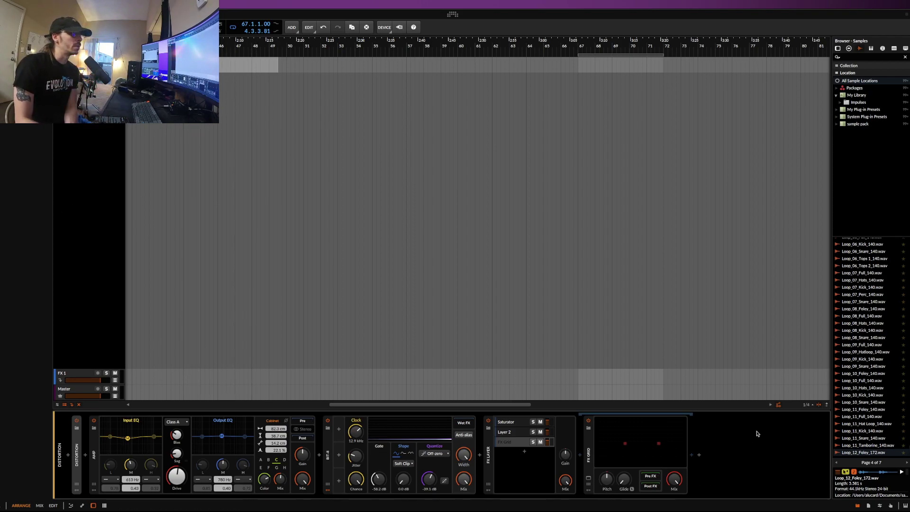
{"action": "scroll", "coordinate": [865, 322], "scroll_direction": "down", "scroll_amount": 15}
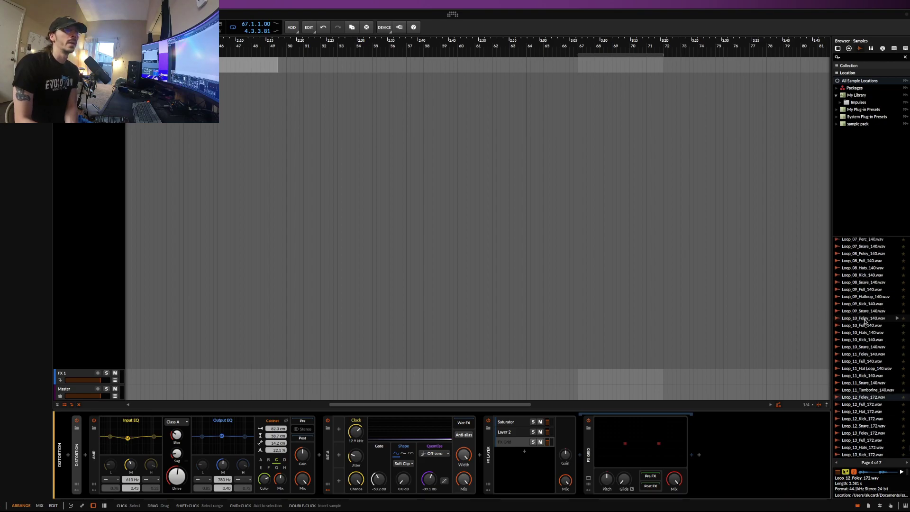
{"action": "scroll", "coordinate": [866, 322], "scroll_direction": "up", "scroll_amount": 10}
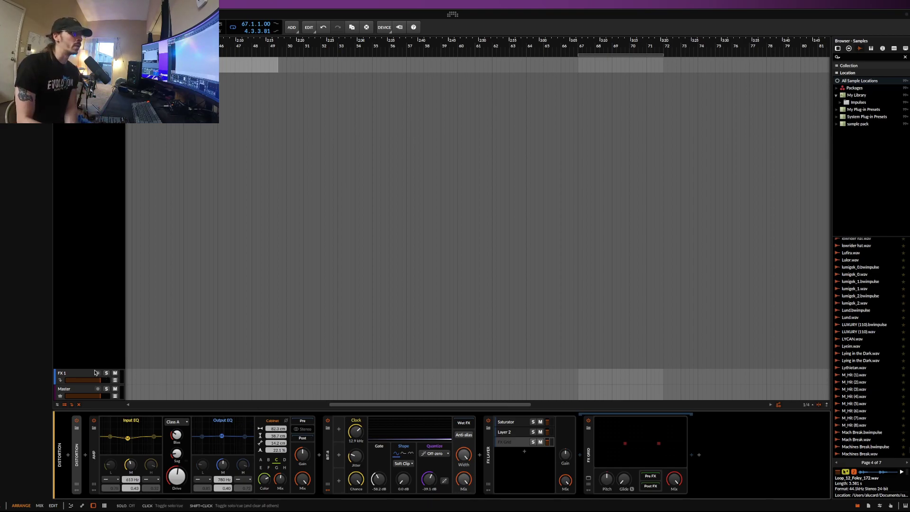
{"action": "double_click", "coordinate": [97, 444]}
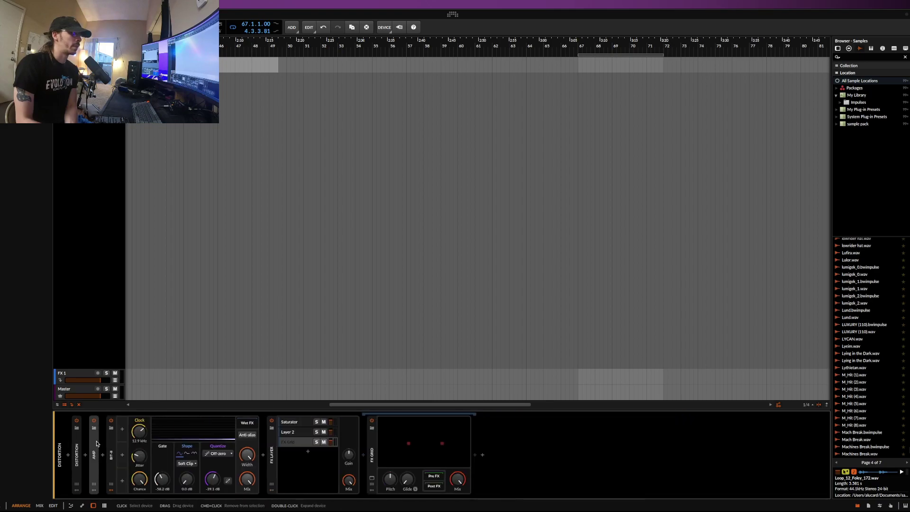
{"action": "double_click", "coordinate": [112, 442]}
{"action": "double_click", "coordinate": [142, 459]}
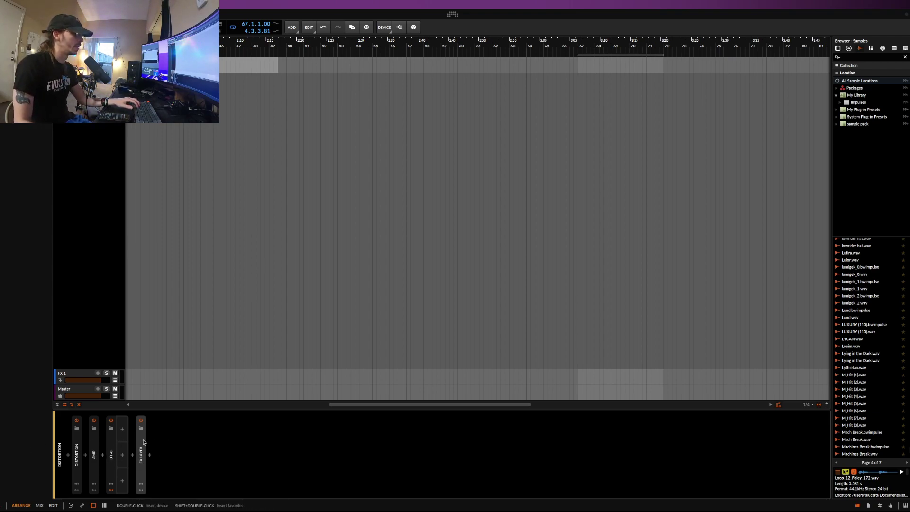
{"action": "left_click", "coordinate": [76, 443]}
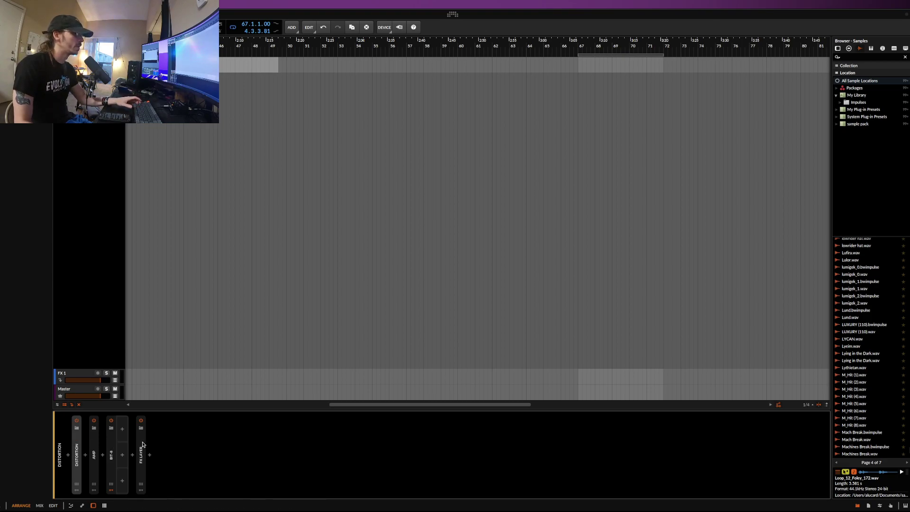
Step: Create an instrument track, insert the Polymer synth found with "POLYMER", and switch its oscillator to Wavetable
{"action": "key", "text": "ctrl+t"}
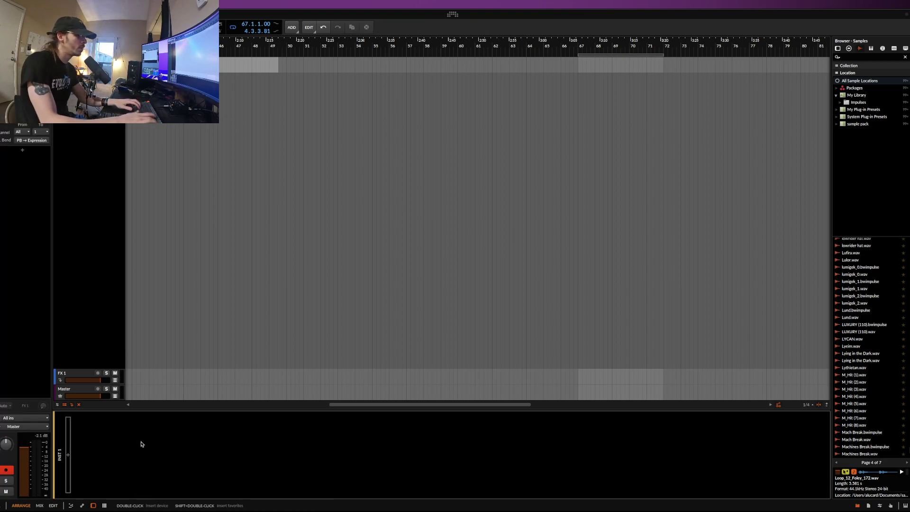
{"action": "left_click", "coordinate": [68, 455]}
{"action": "type", "text": "POLYMER"}
{"action": "left_click", "coordinate": [326, 202]}
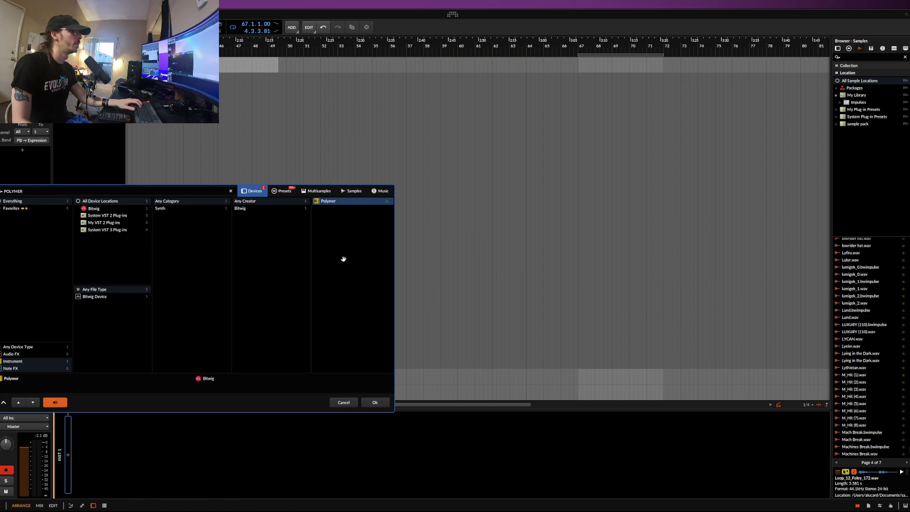
{"action": "left_click", "coordinate": [373, 402]}
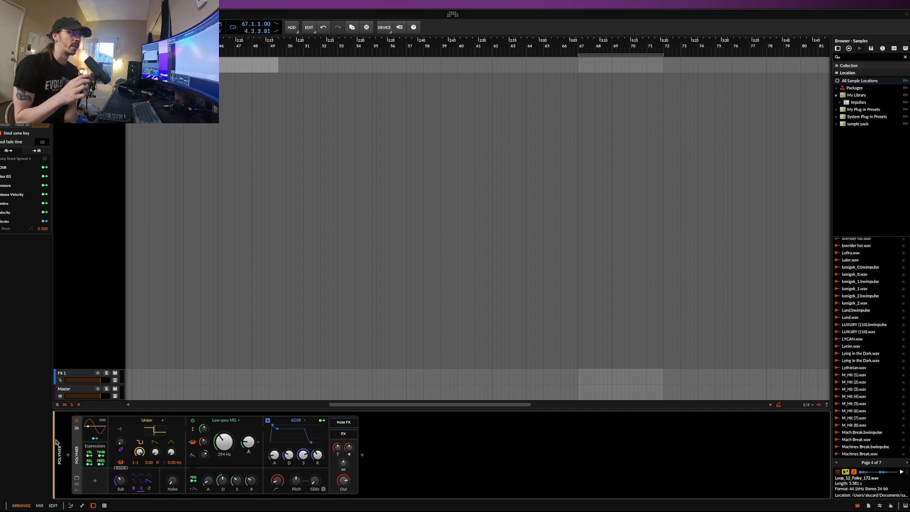
{"action": "left_click", "coordinate": [160, 421]}
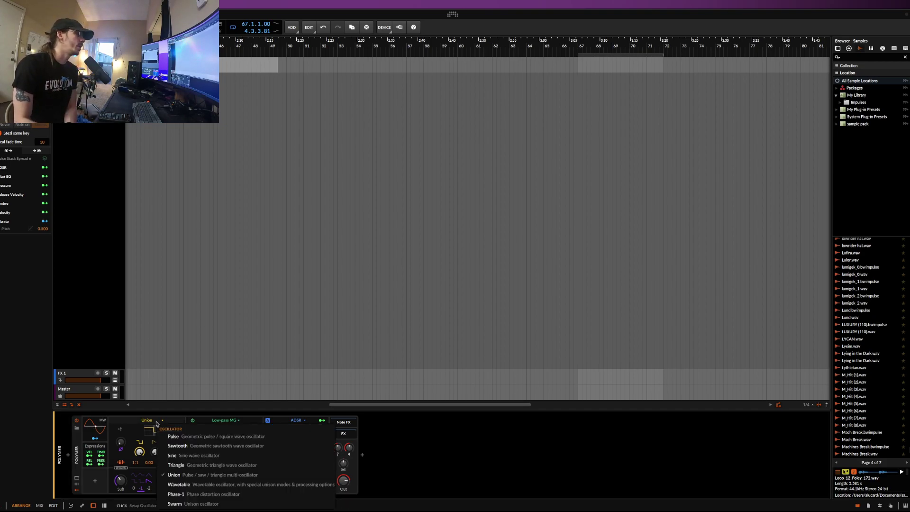
{"action": "left_click", "coordinate": [178, 484]}
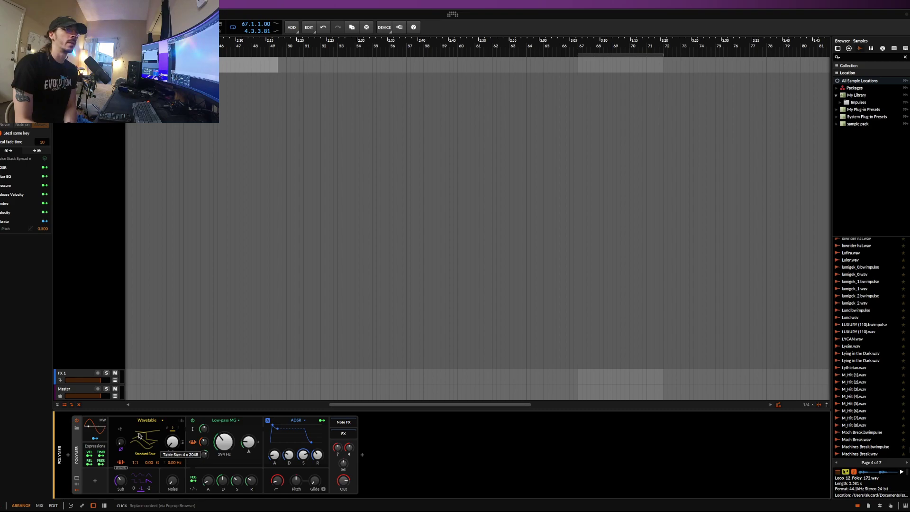
Step: Delete Polymer from the instrument track and insert FM-4 in its place, searching the devices for "FM"
{"action": "key", "text": "Delete"}
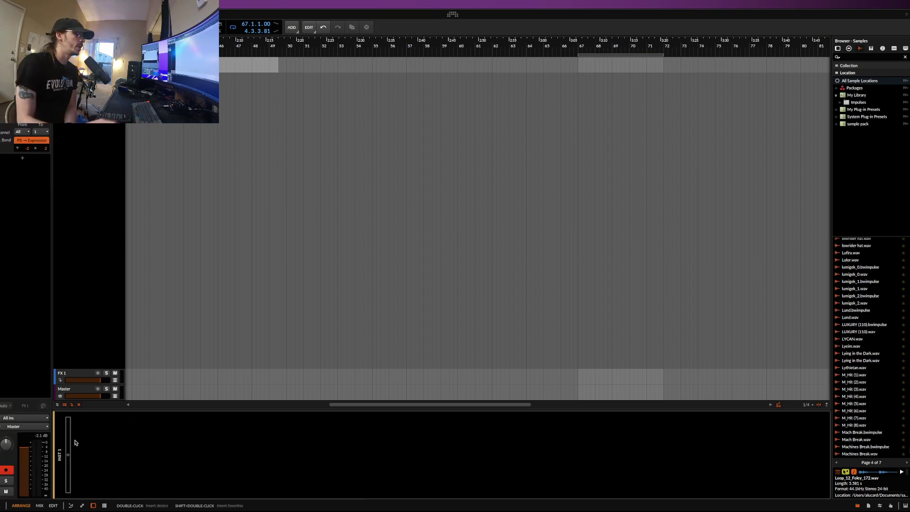
{"action": "left_click", "coordinate": [68, 455]}
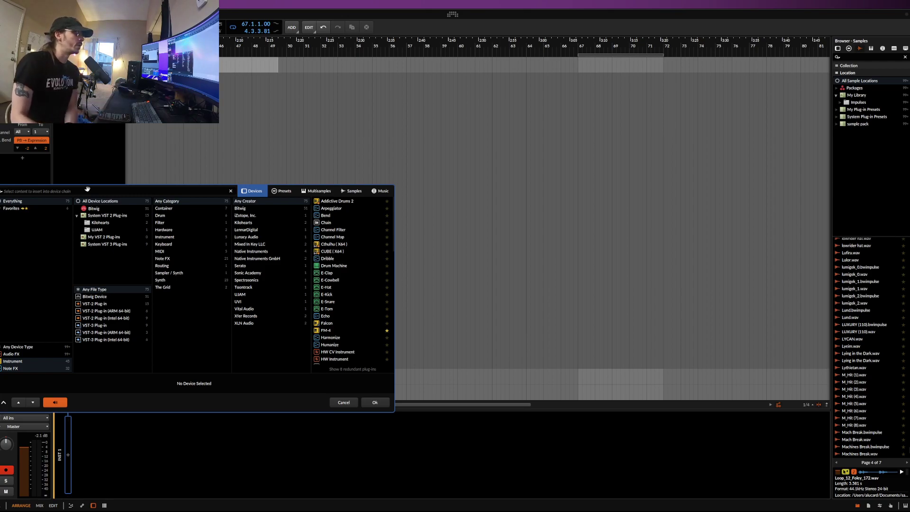
{"action": "type", "text": "FM"}
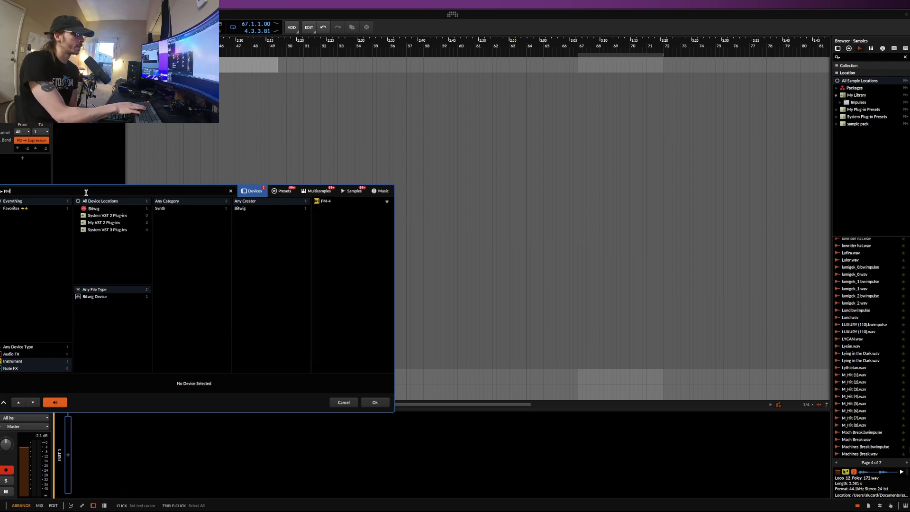
{"action": "left_click", "coordinate": [374, 401]}
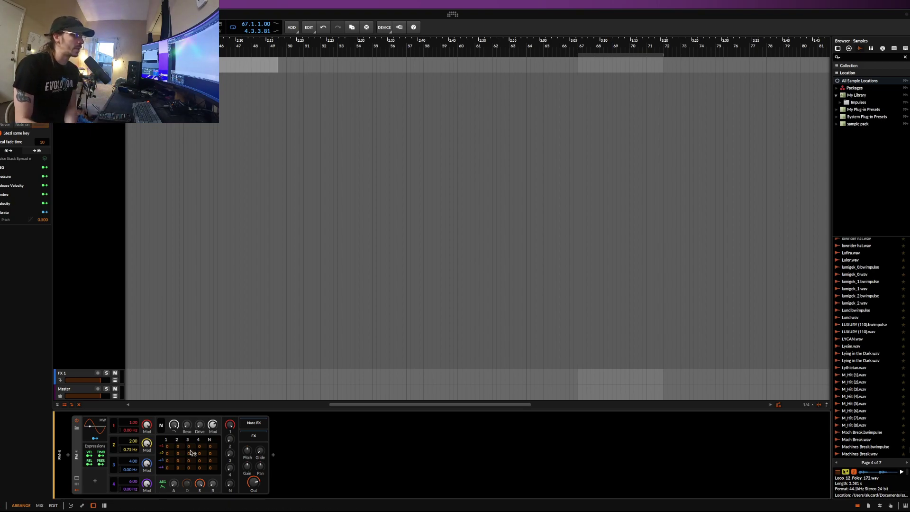
Step: Try raising FM-4's modulation from operator 2 to 1 to 206 and from operator 3 to 2, and reset both amounts
{"action": "left_click_drag", "start_coordinate": [181, 449], "coordinate": [194, 353]}
{"action": "left_click_drag", "start_coordinate": [192, 454], "coordinate": [191, 436]}
{"action": "left_click", "coordinate": [93, 439]}
{"action": "left_click", "coordinate": [94, 439]}
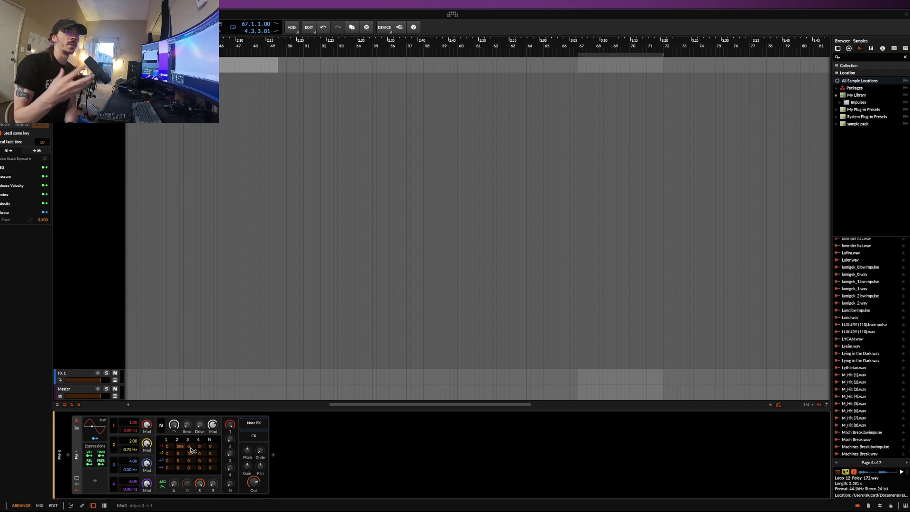
{"action": "double_click", "coordinate": [181, 446]}
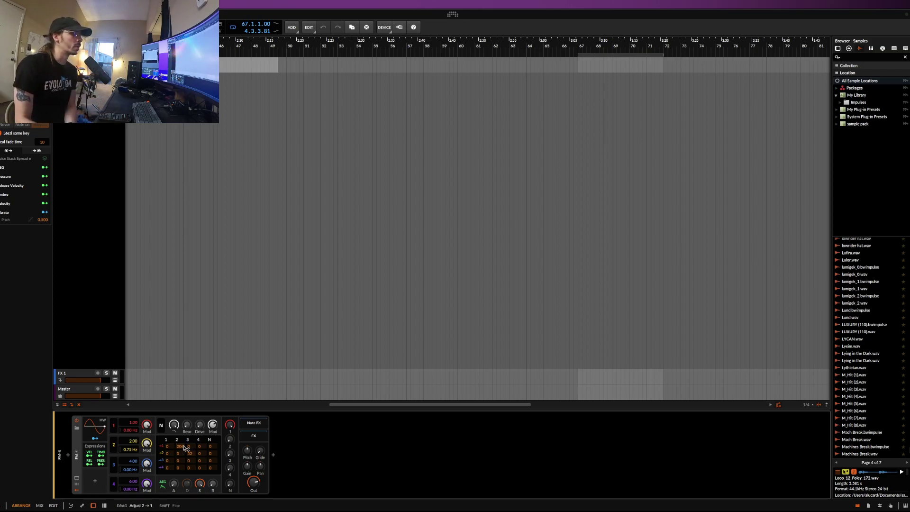
{"action": "double_click", "coordinate": [189, 454]}
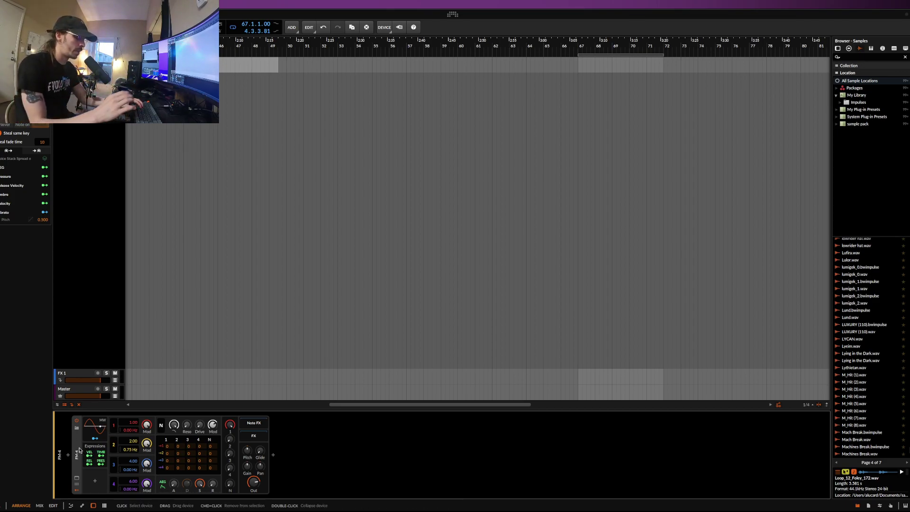
Step: Replace FM-4 with the audio effect Multiband FX-3, found with "FX", and raise its low crossover to about 284 Hz
{"action": "key", "text": "Delete"}
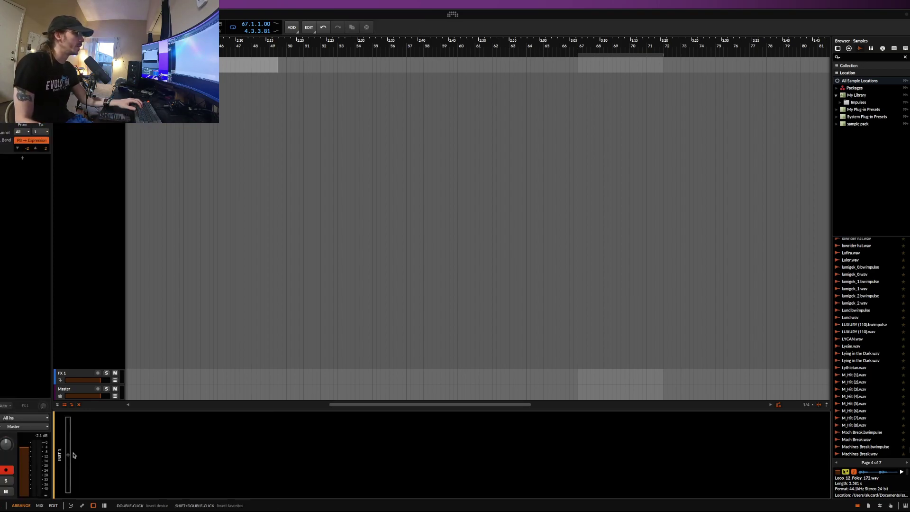
{"action": "left_click", "coordinate": [68, 455]}
{"action": "type", "text": "FX"}
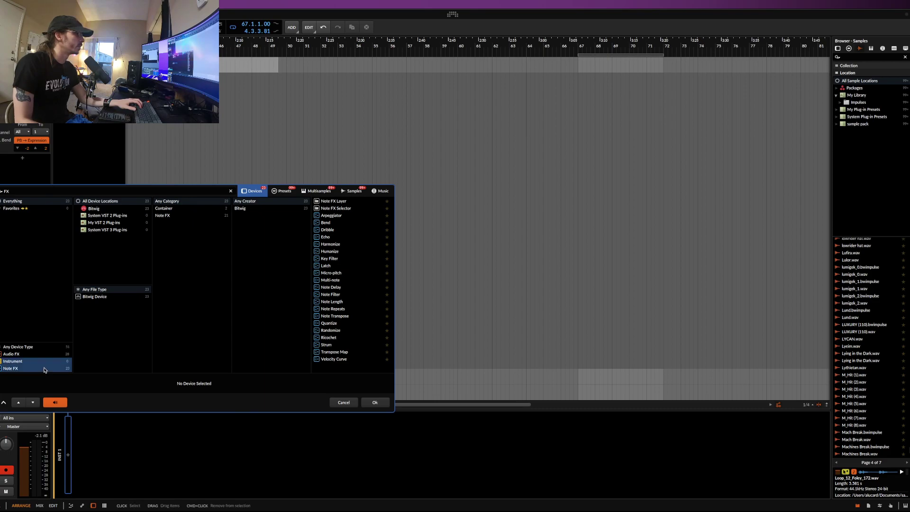
{"action": "left_click", "coordinate": [40, 354]}
{"action": "left_click", "coordinate": [330, 230]}
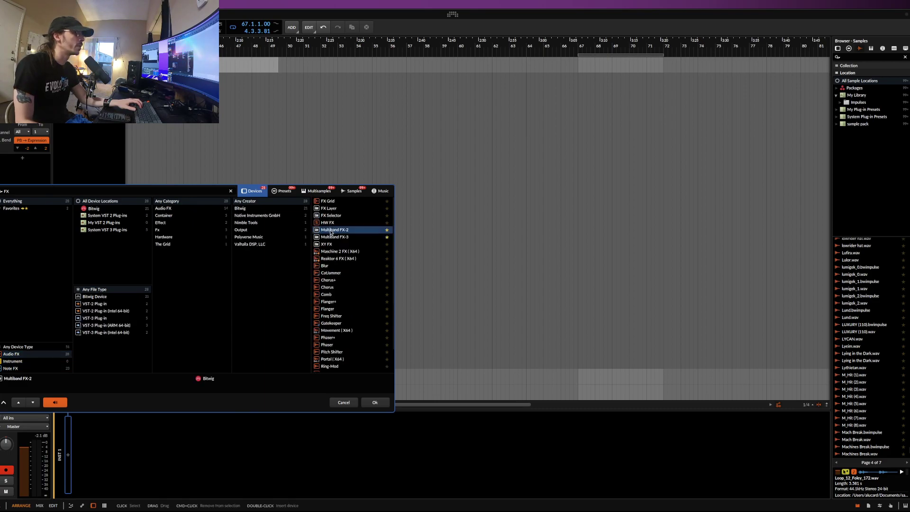
{"action": "left_click", "coordinate": [331, 236]}
{"action": "left_click", "coordinate": [382, 402]}
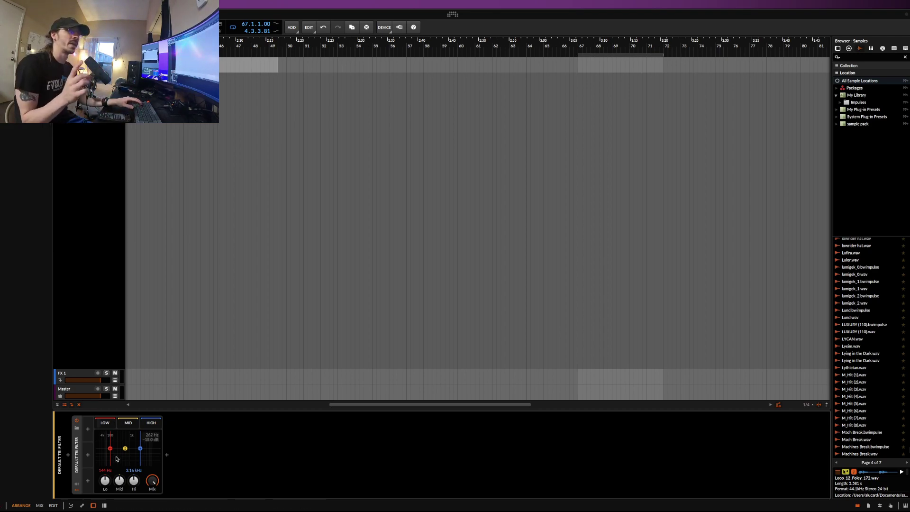
{"action": "left_click_drag", "start_coordinate": [110, 448], "coordinate": [117, 447]}
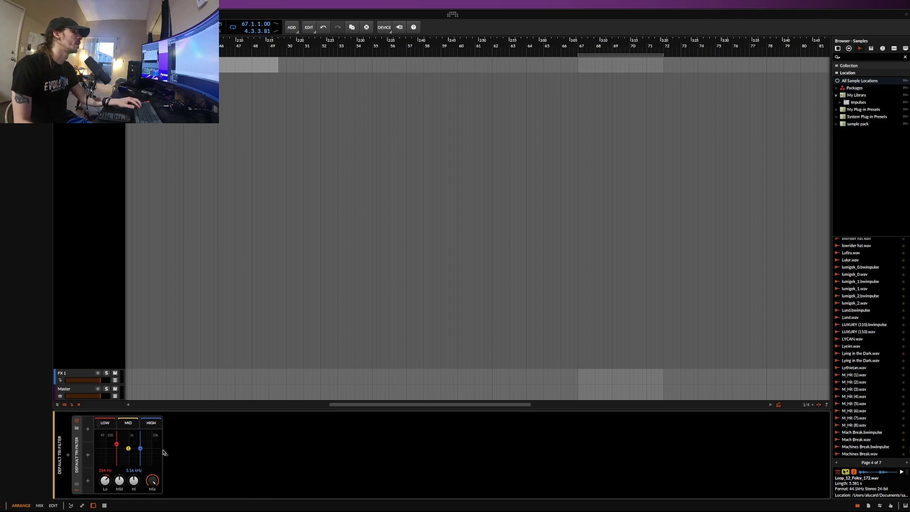
Step: Insert FabFilter Pro-Q 3 after the multiband device, searching for "PRO", and add a low cut at about 152.68 Hz
{"action": "left_click", "coordinate": [163, 453]}
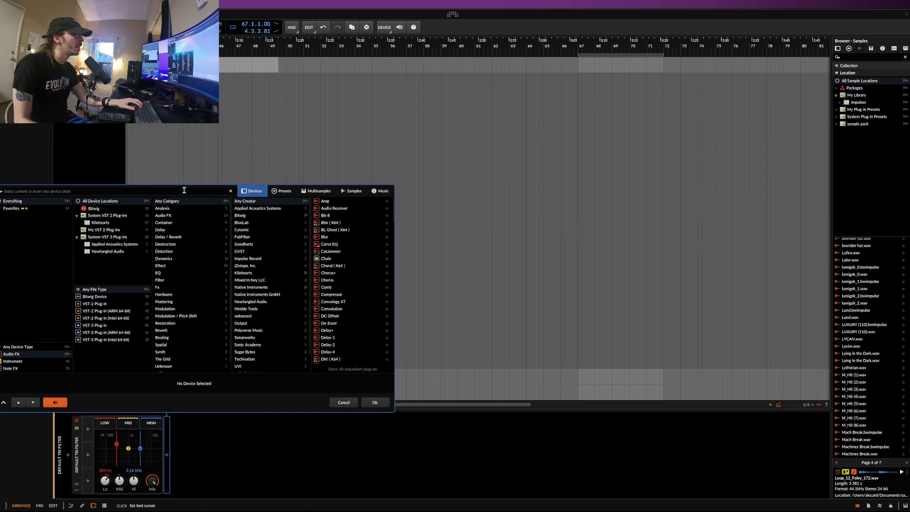
{"action": "type", "text": "PRO"}
{"action": "double_click", "coordinate": [353, 216]}
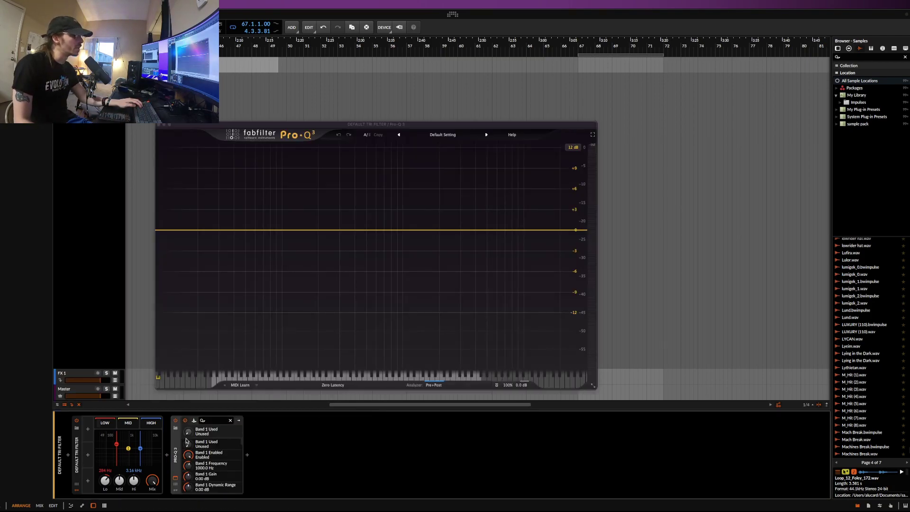
{"action": "left_click", "coordinate": [166, 235]}
{"action": "left_click_drag", "start_coordinate": [166, 231], "coordinate": [304, 231]}
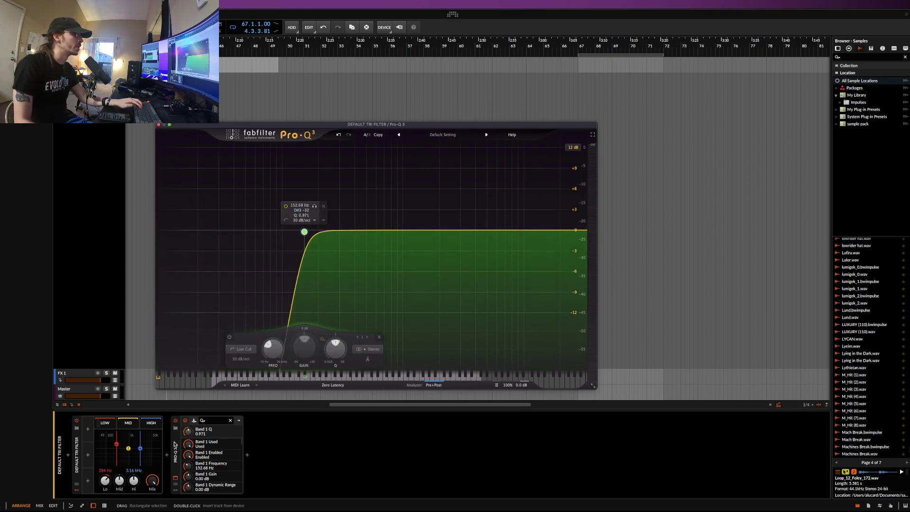
Step: Group Pro-Q 3 into an FX Layer, add a second empty layer, and change the EQ band's shape to High Cut
{"action": "key", "text": "ctrl+g"}
{"action": "left_click", "coordinate": [211, 434]}
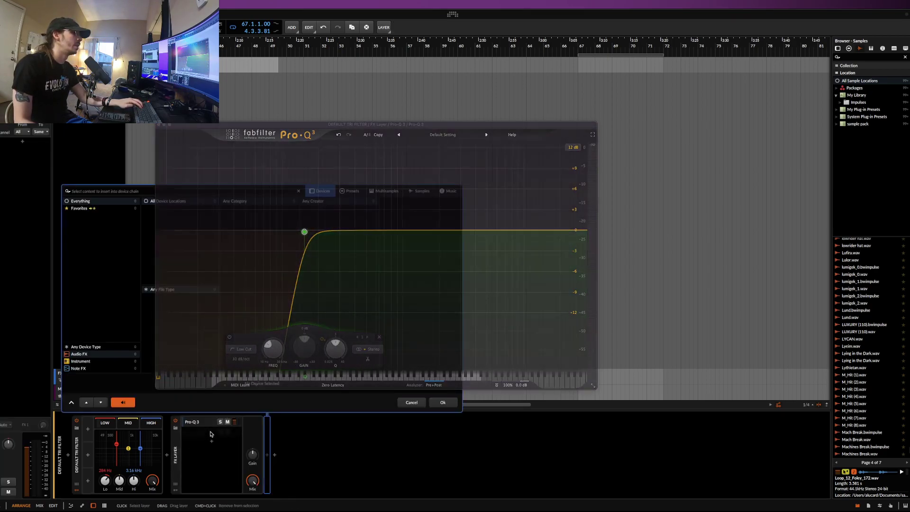
{"action": "left_click", "coordinate": [443, 403]}
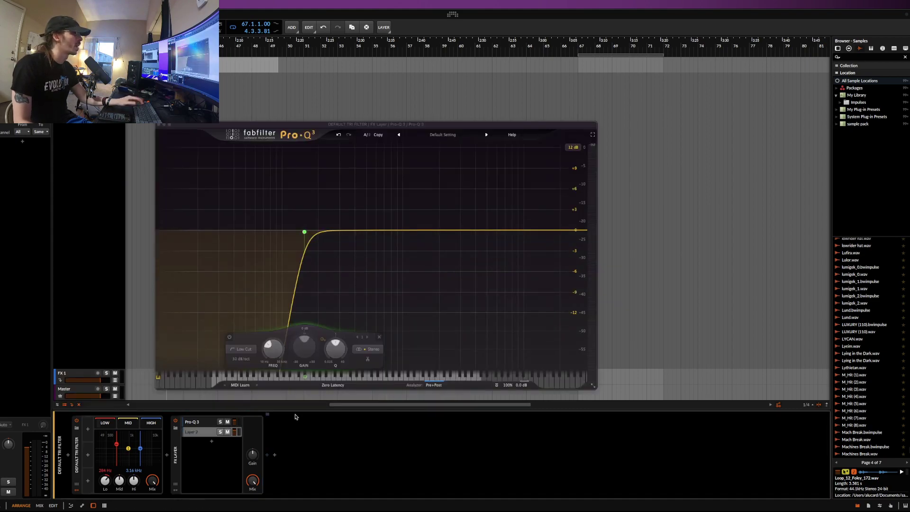
{"action": "left_click", "coordinate": [246, 349]}
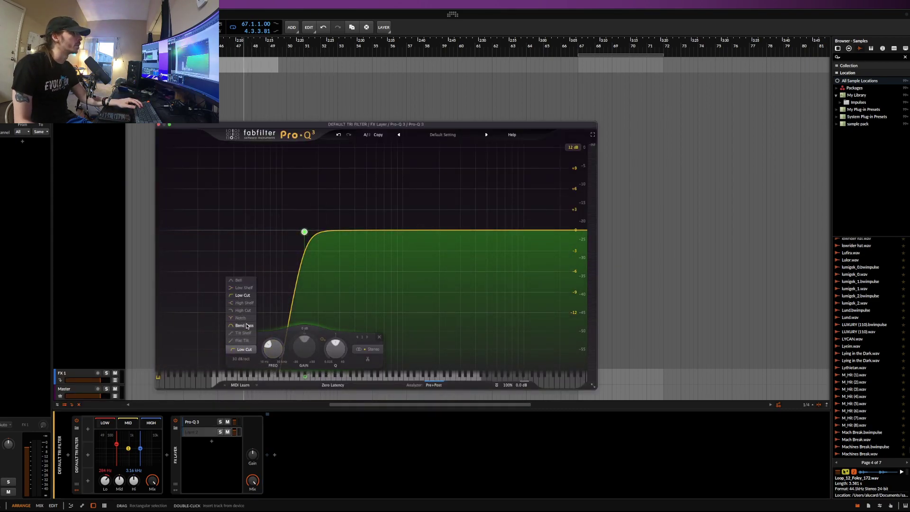
{"action": "left_click", "coordinate": [244, 310]}
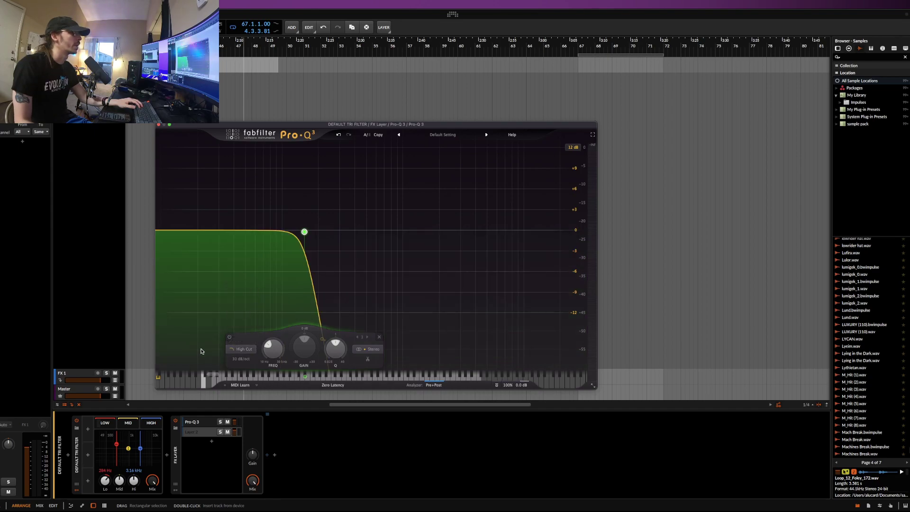
Step: Rename the Pro-Q 3 layer as LO and the empty second layer as HIGH
{"action": "double_click", "coordinate": [195, 425]}
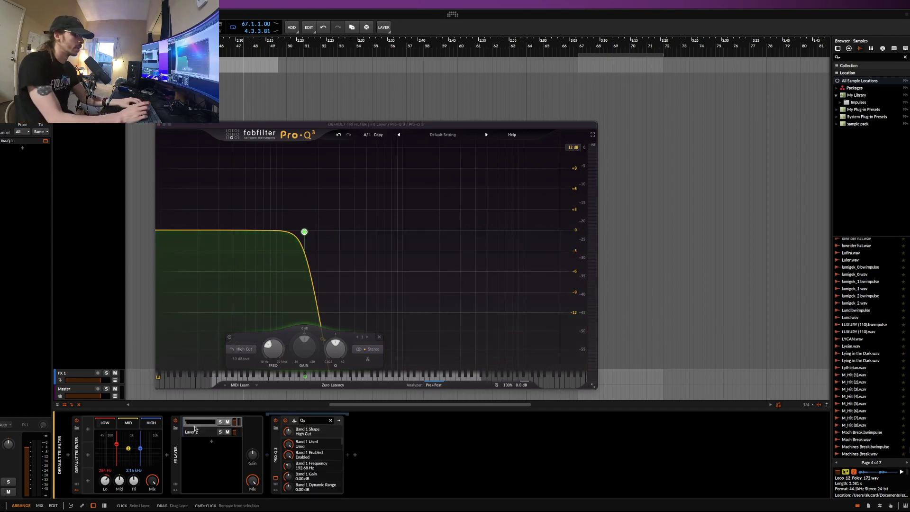
{"action": "key", "text": "Escape"}
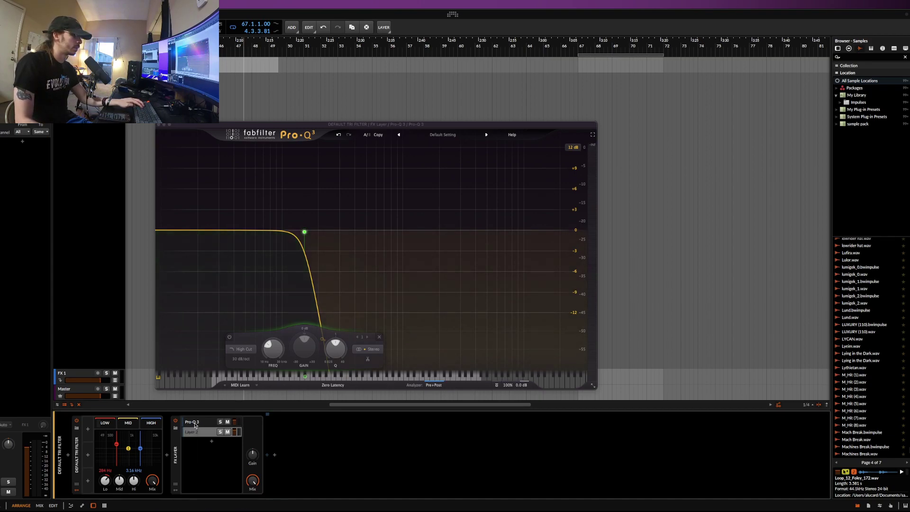
{"action": "double_click", "coordinate": [195, 424]}
{"action": "type", "text": "LO"}
{"action": "left_click", "coordinate": [192, 433]}
{"action": "double_click", "coordinate": [191, 433]}
{"action": "type", "text": "HIGH"}
{"action": "key", "text": "Return"}
Step: Copy Pro-Q 3 from the LO layer into a new layer between LO and HIGH, and change the copy's band to Low Cut
{"action": "left_click", "coordinate": [192, 423]}
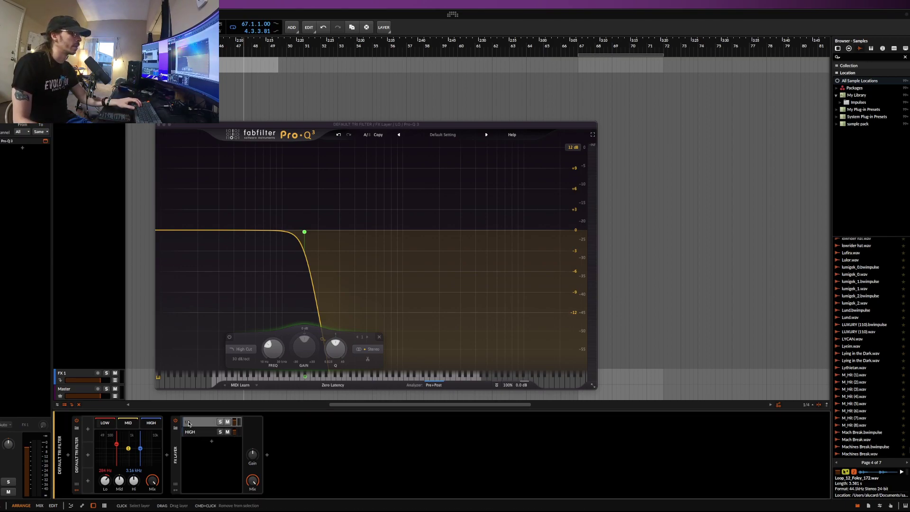
{"action": "left_click", "coordinate": [203, 423]}
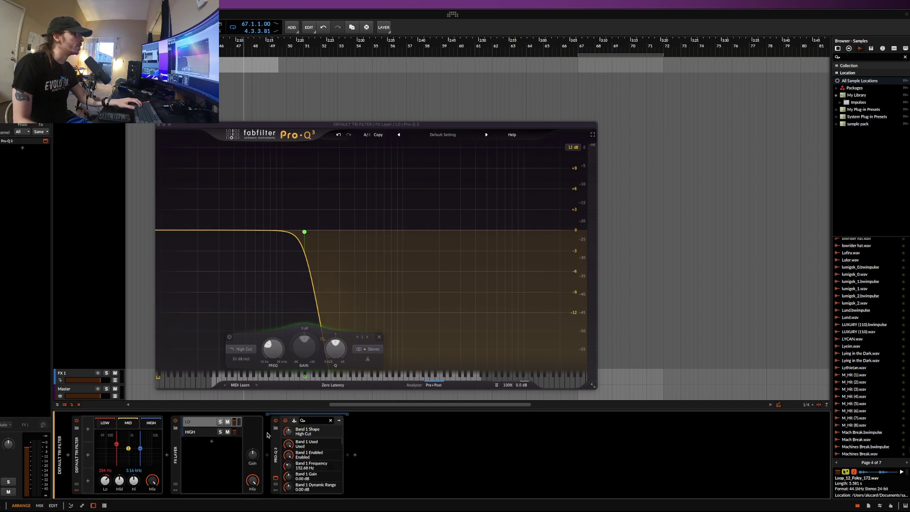
{"action": "left_click", "coordinate": [205, 432]}
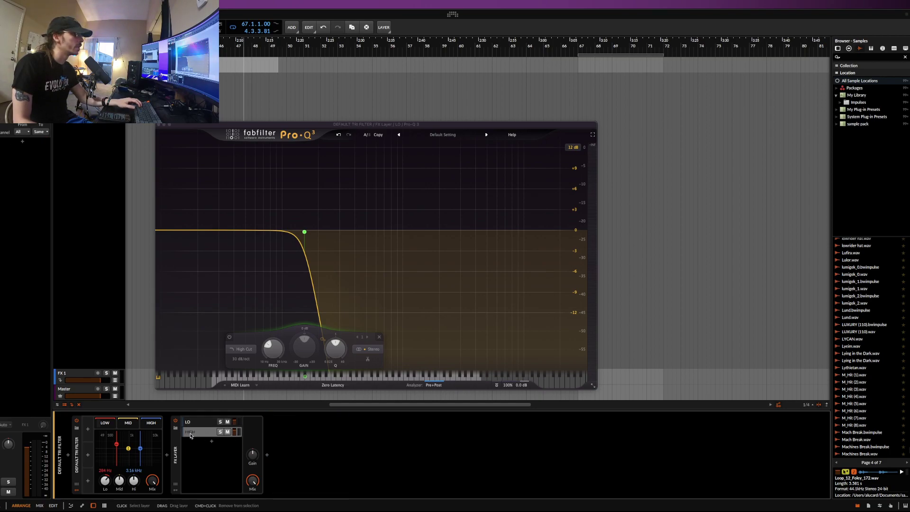
{"action": "left_click", "coordinate": [193, 422]}
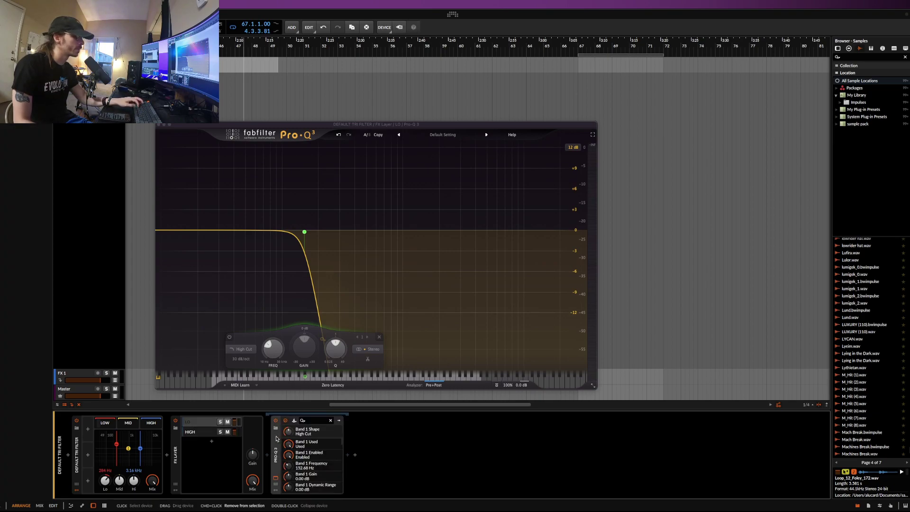
{"action": "left_click", "coordinate": [241, 437]}
{"action": "left_click", "coordinate": [240, 434]}
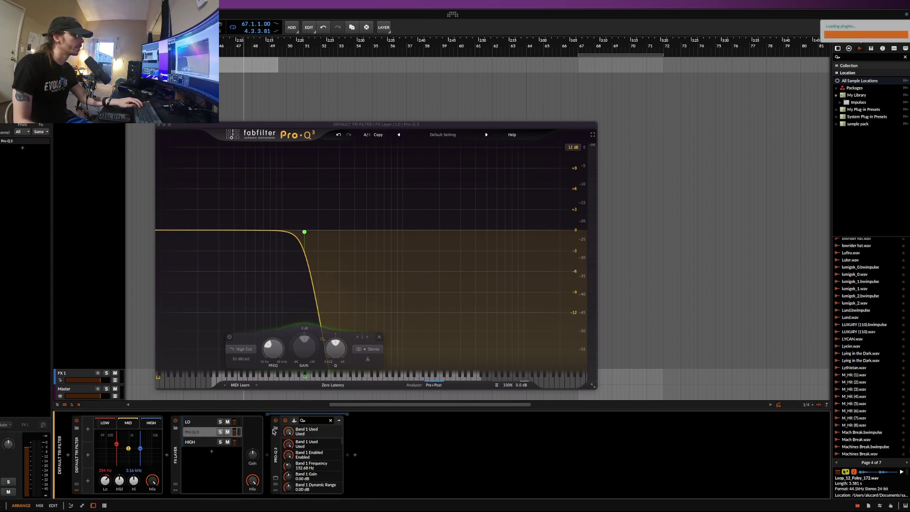
{"action": "left_click", "coordinate": [276, 479]}
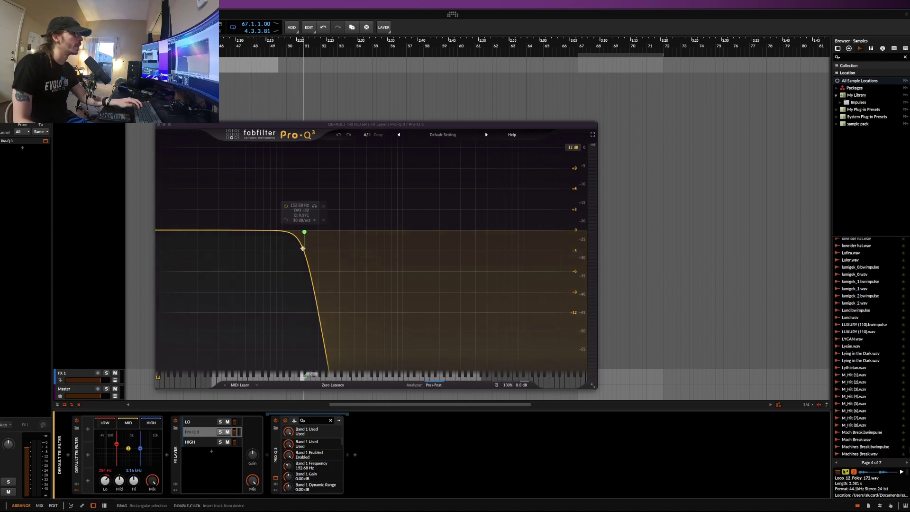
{"action": "left_click", "coordinate": [286, 222]}
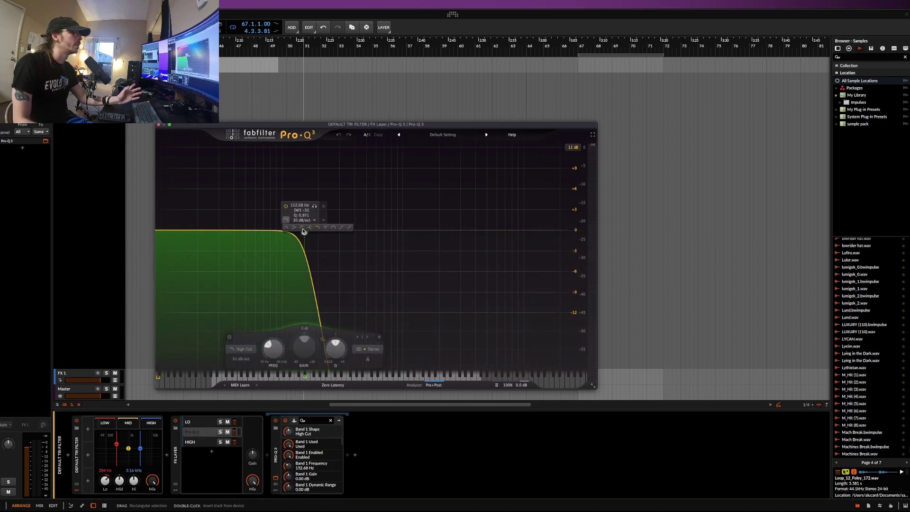
{"action": "left_click", "coordinate": [298, 229]}
Step: Delete the FX Layer with its Pro-Q 3 bands from the device chain
{"action": "left_click", "coordinate": [193, 458]}
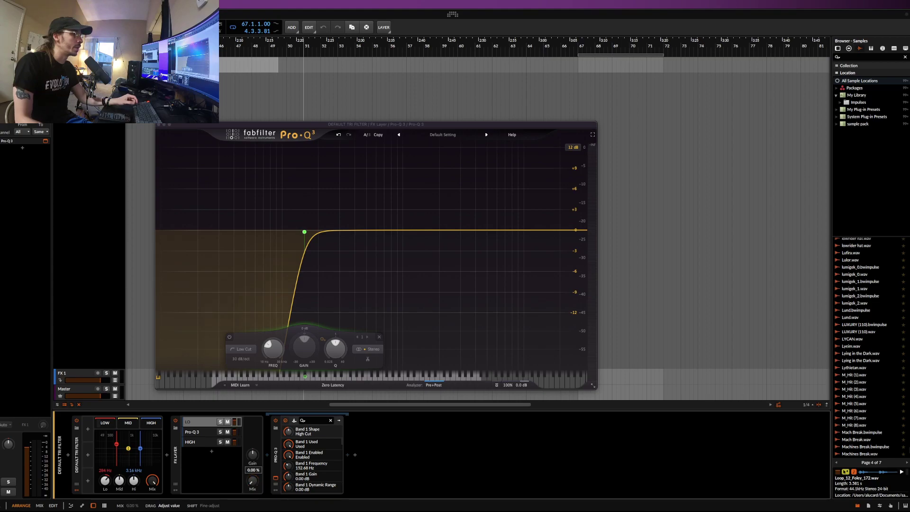
{"action": "left_click", "coordinate": [176, 445]}
{"action": "key", "text": "Delete"}
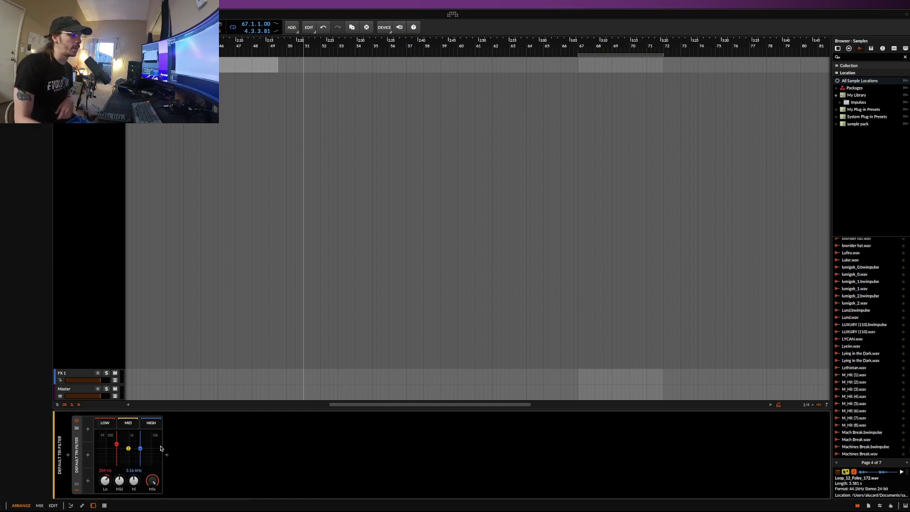
Step: Set the multiband device's low crossover to about 361 Hz and its high crossover to about 4.60 kHz
{"action": "left_click_drag", "start_coordinate": [116, 444], "coordinate": [117, 454]}
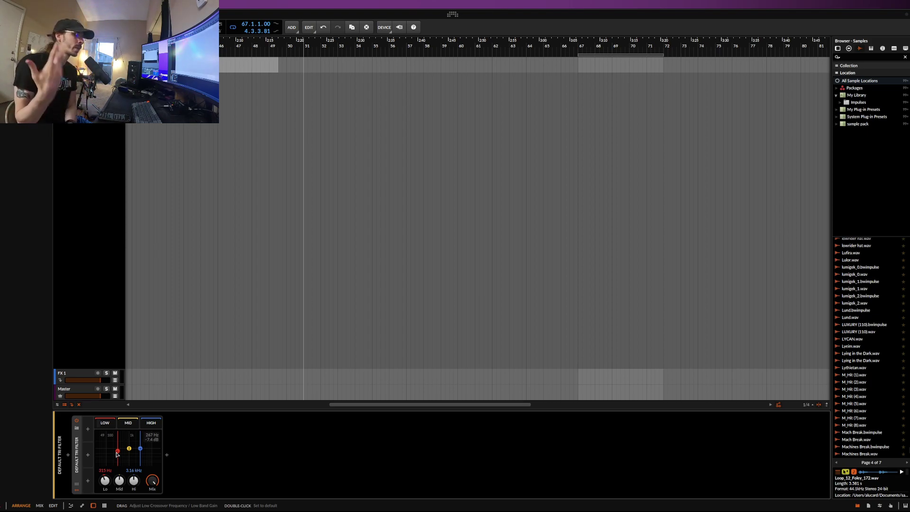
{"action": "left_click_drag", "start_coordinate": [117, 454], "coordinate": [144, 448]}
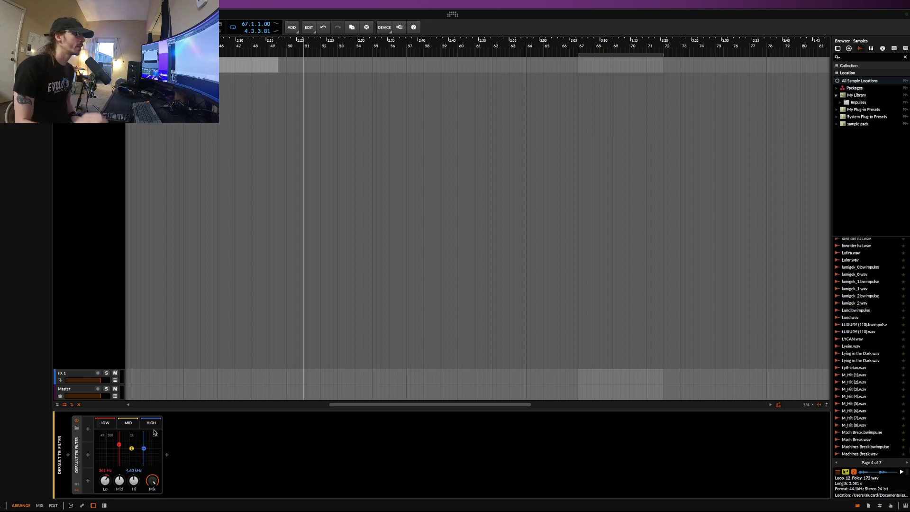
Step: Show the multiband device's remote controls and open the Remote Controls Editor for its Main page
{"action": "left_click", "coordinate": [77, 484]}
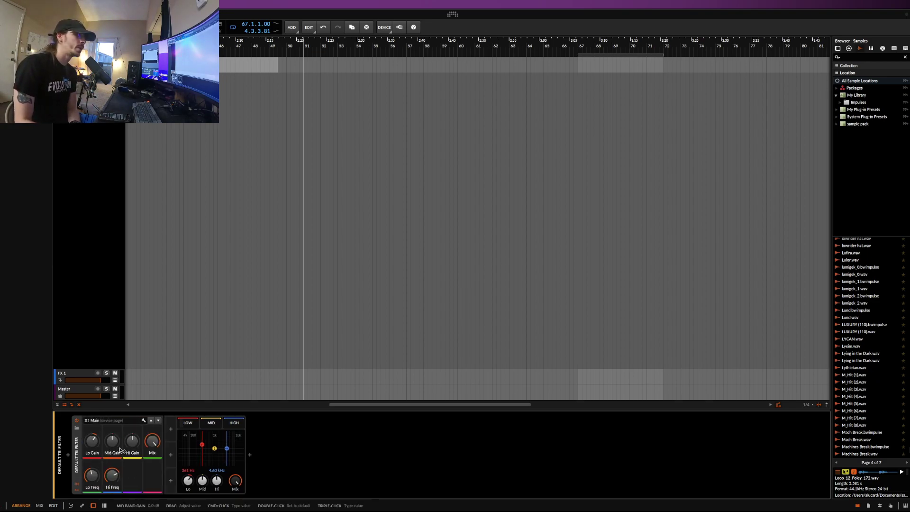
{"action": "left_click", "coordinate": [144, 421]}
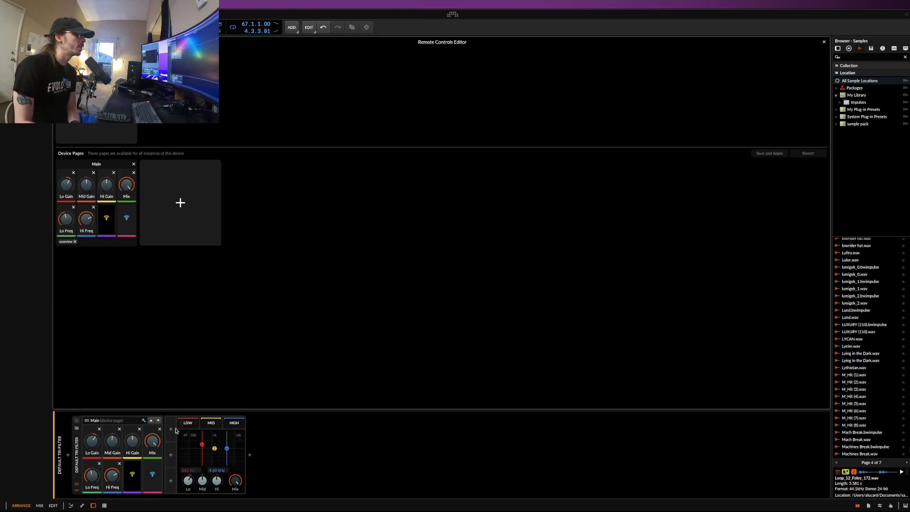
{"action": "left_click", "coordinate": [161, 482]}
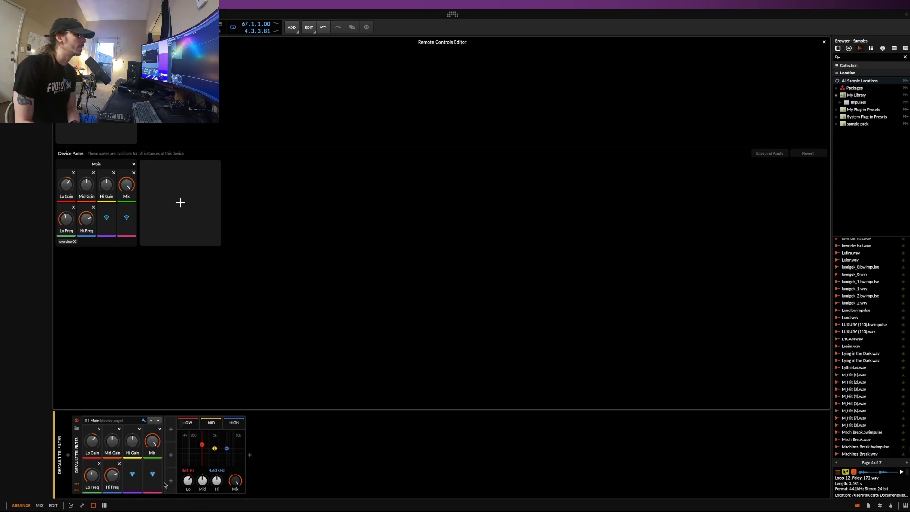
Step: Add a Macro modulator to the multiband device, searching the modulators for "MACRO"
{"action": "left_click", "coordinate": [171, 430]}
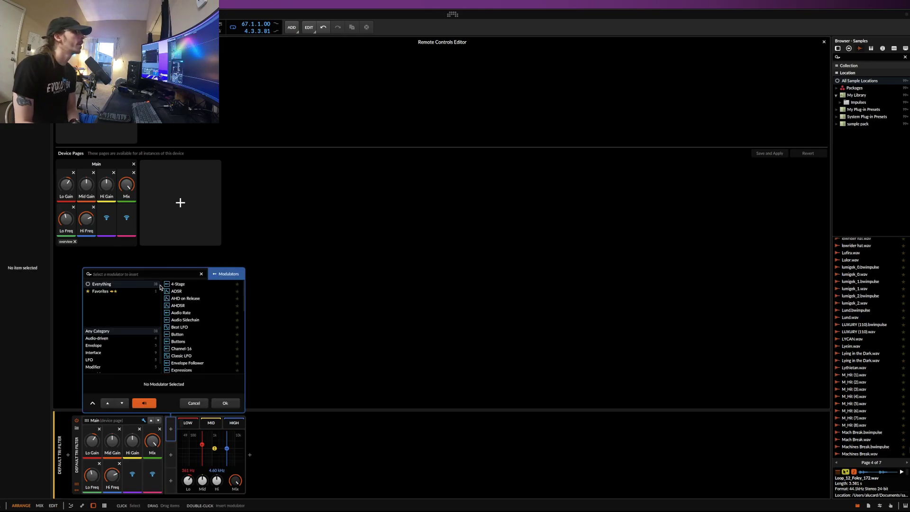
{"action": "type", "text": "MACRO"}
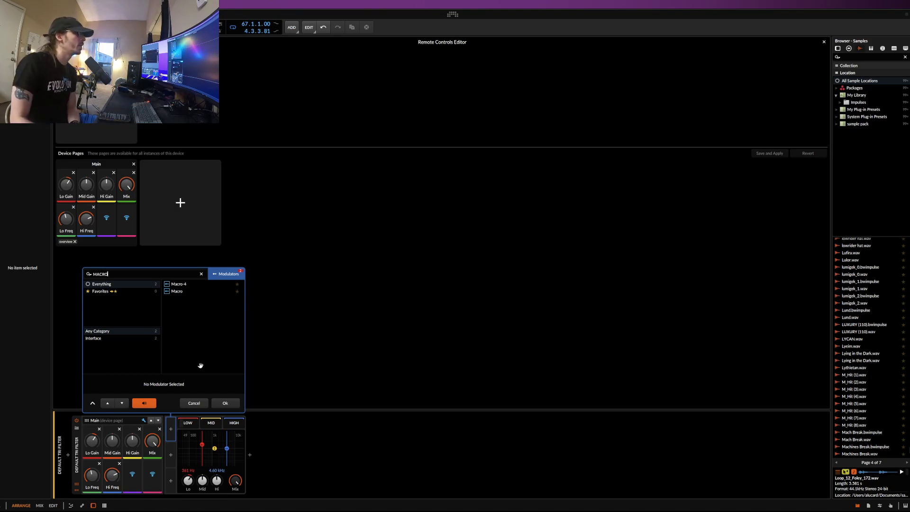
{"action": "left_click", "coordinate": [225, 404]}
{"action": "left_click", "coordinate": [171, 430]}
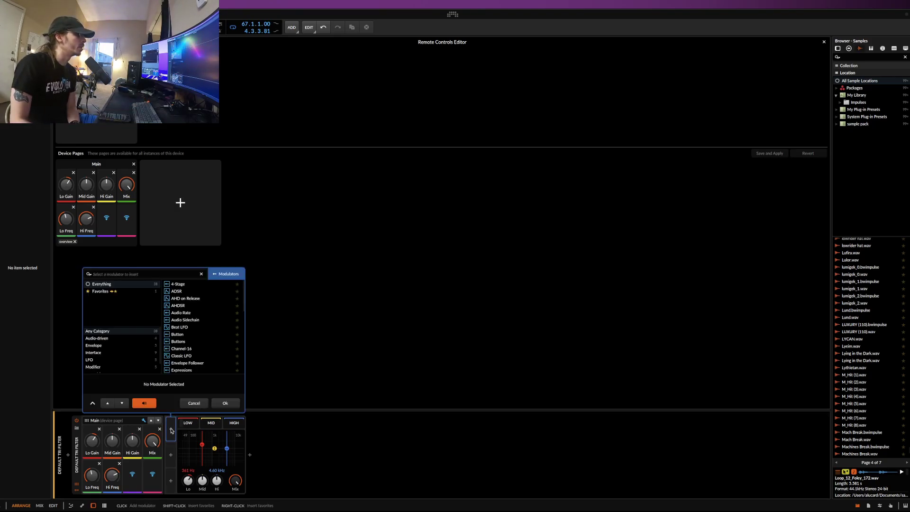
{"action": "type", "text": "MACRO"}
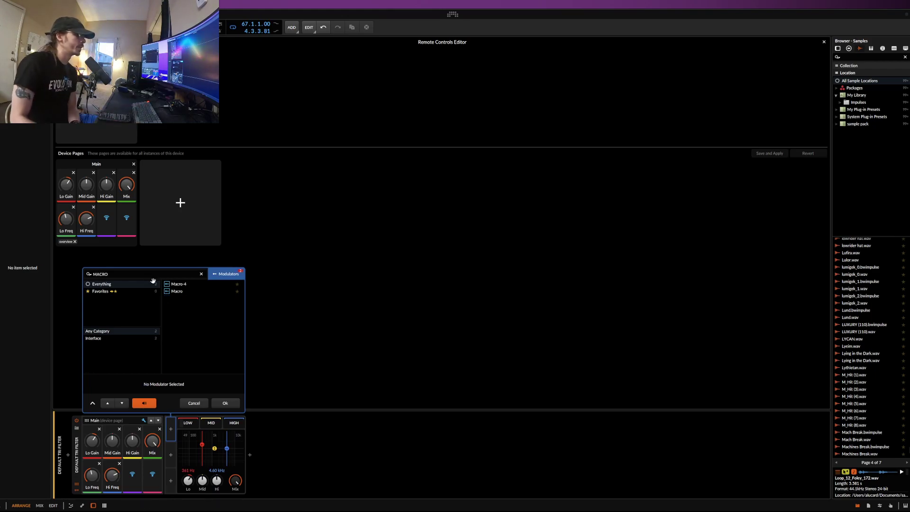
{"action": "double_click", "coordinate": [179, 291]}
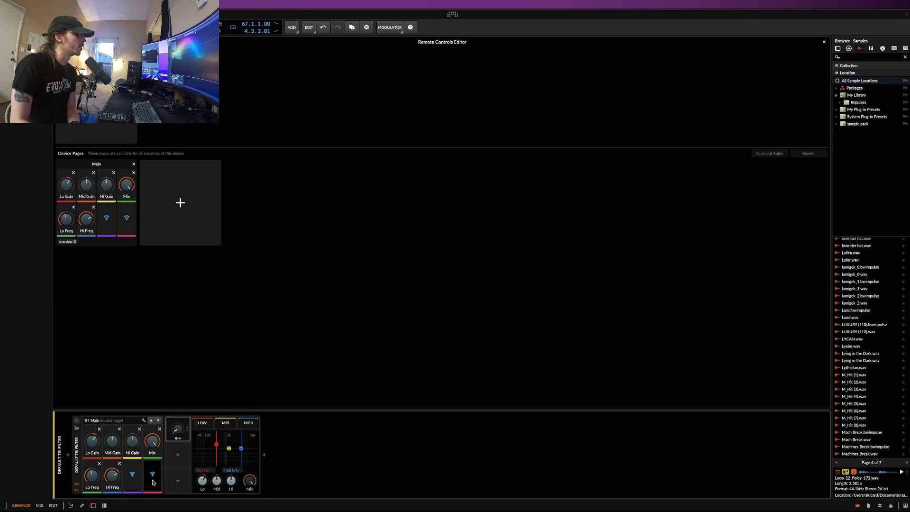
Step: Route the Macro modulator to the Lo Gain control and close the Remote Controls Editor
{"action": "left_click", "coordinate": [179, 440]}
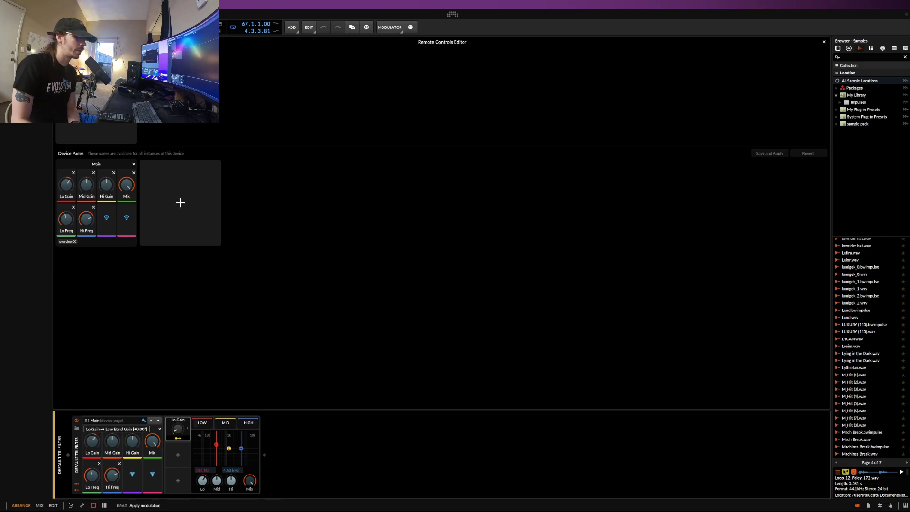
{"action": "left_click", "coordinate": [172, 436]}
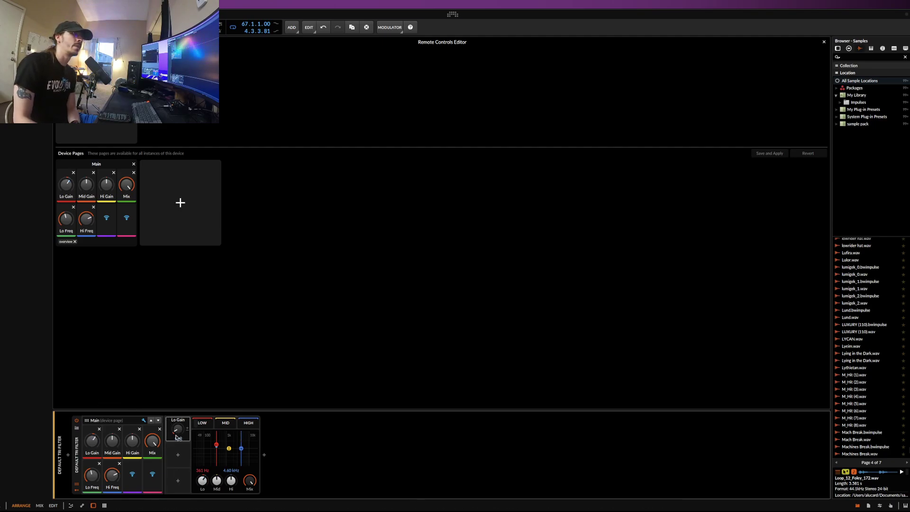
{"action": "left_click", "coordinate": [76, 486]}
{"action": "left_click", "coordinate": [77, 486]}
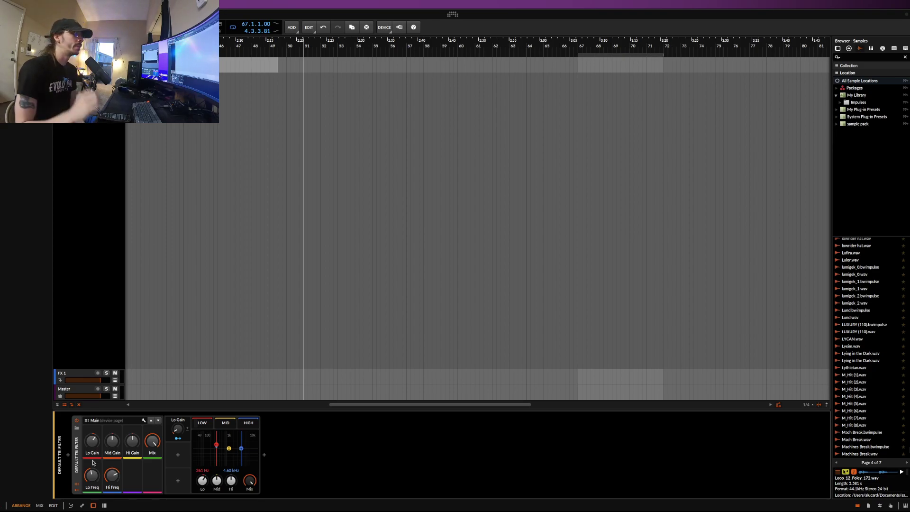
Step: Open the DEFAULT TRI FILTER clip in the note editor and add short notes at F#2, G#2 and A#2
{"action": "left_click", "coordinate": [128, 156]}
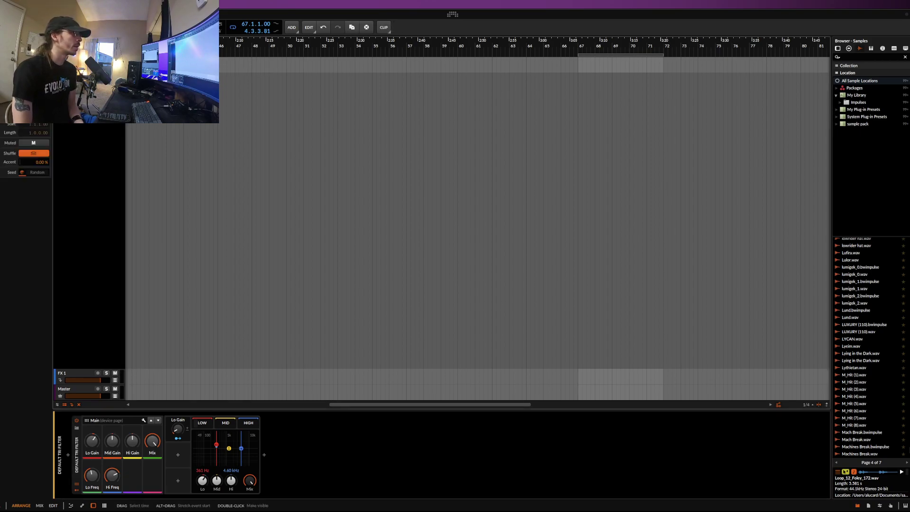
{"action": "key", "text": "e"}
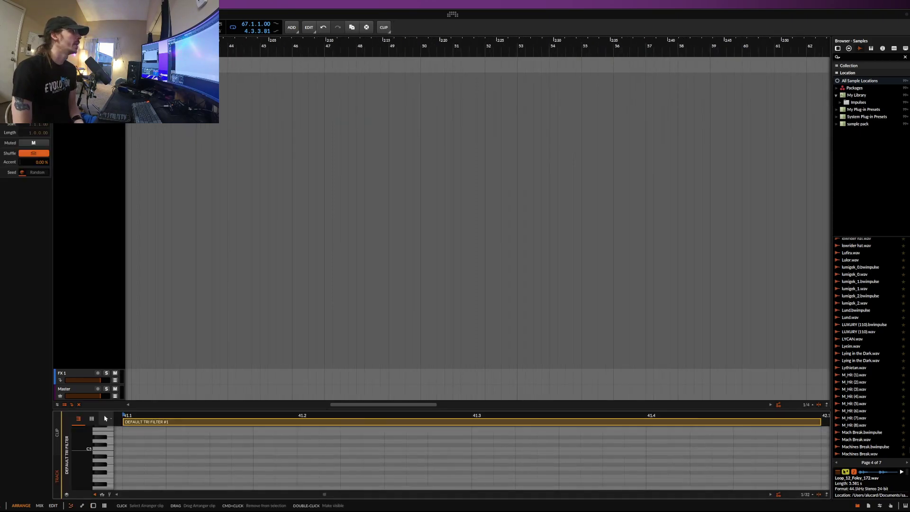
{"action": "double_click", "coordinate": [155, 459]}
{"action": "double_click", "coordinate": [177, 451]}
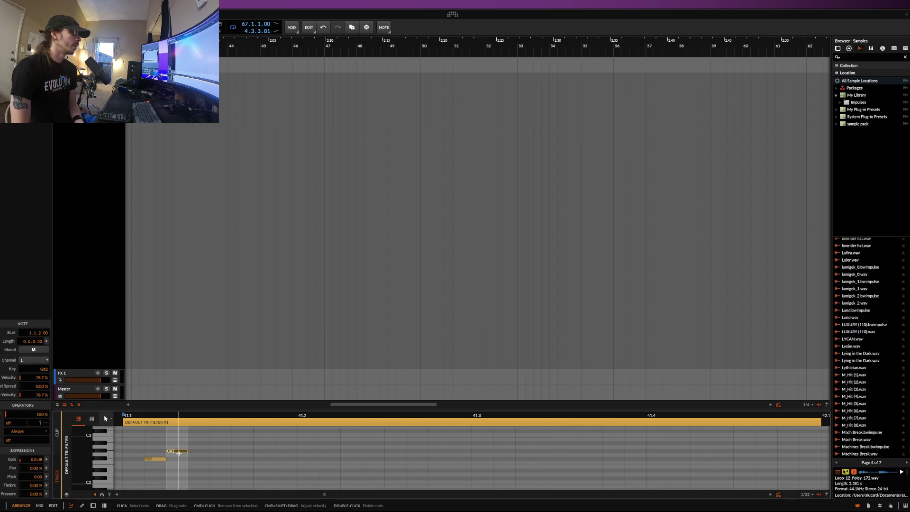
{"action": "double_click", "coordinate": [214, 443]}
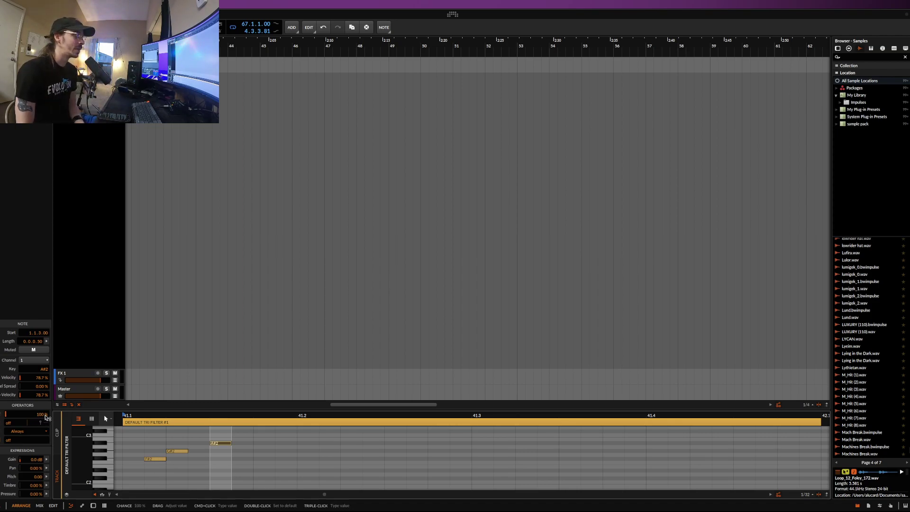
Step: Set the A#2 note's chance to 80% and its repeats to 8, and look through the playback condition options
{"action": "left_click_drag", "start_coordinate": [4, 424], "coordinate": [12, 425]}
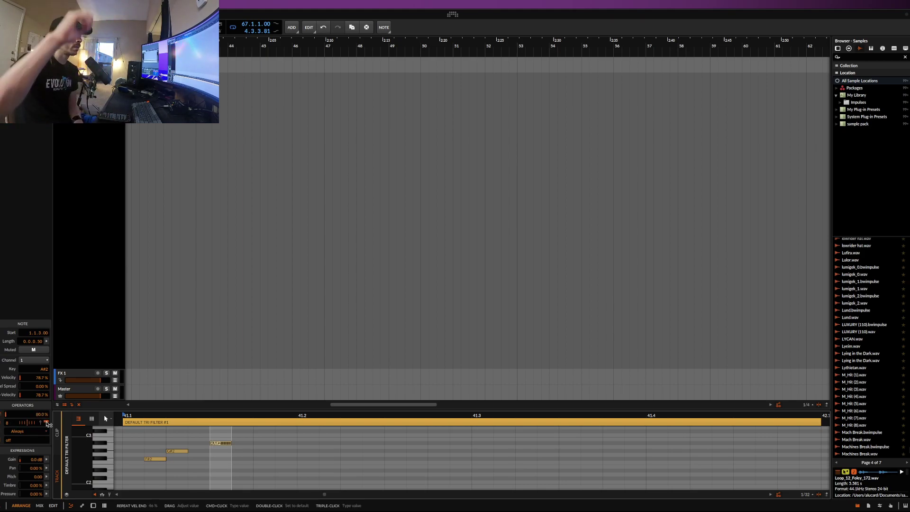
{"action": "left_click", "coordinate": [27, 432]}
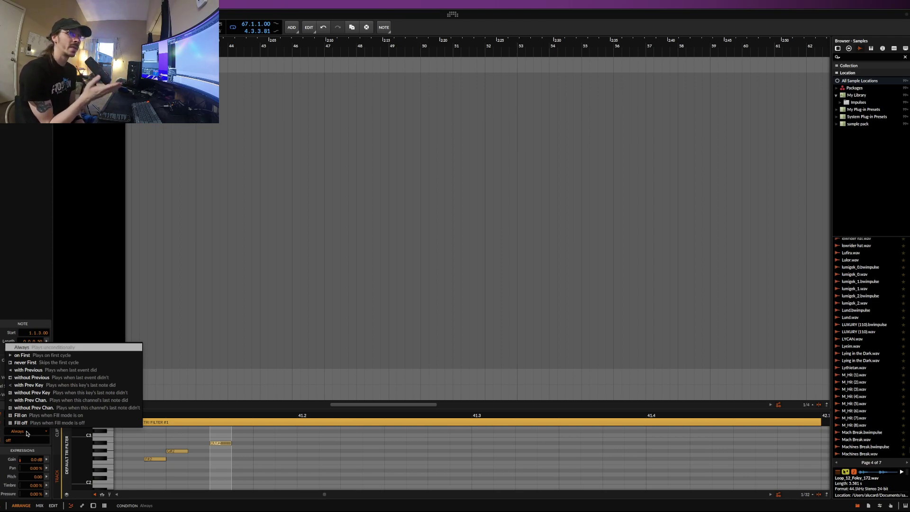
{"action": "left_click", "coordinate": [95, 460]}
Step: Select all three notes, show their velocity lane, and use the velocity histogram to spread their velocities around a 47.6% mean
{"action": "left_click_drag", "start_coordinate": [151, 462], "coordinate": [229, 441]}
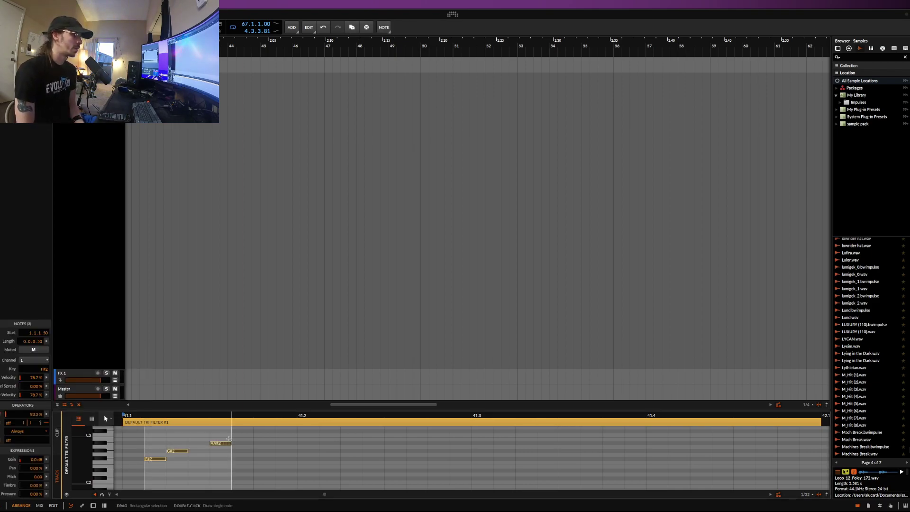
{"action": "left_click", "coordinate": [102, 495]}
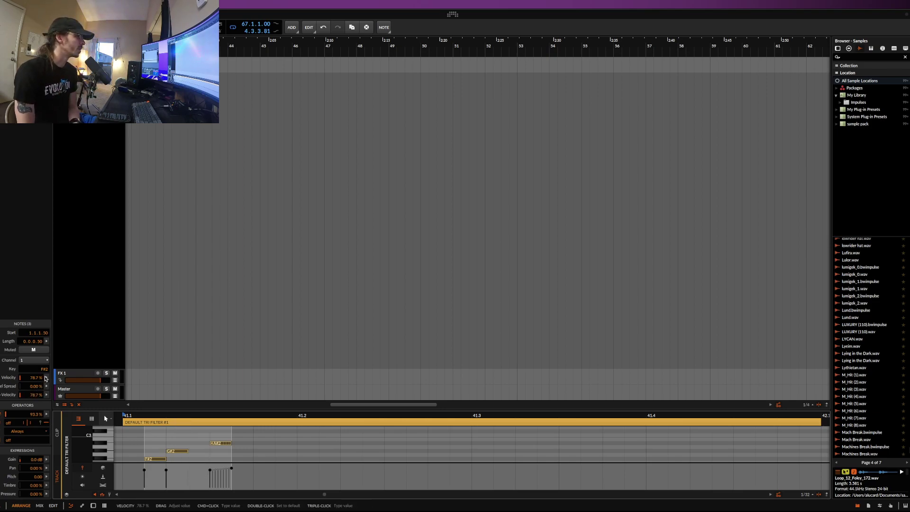
{"action": "left_click", "coordinate": [46, 394]}
{"action": "left_click_drag", "start_coordinate": [143, 412], "coordinate": [123, 398]}
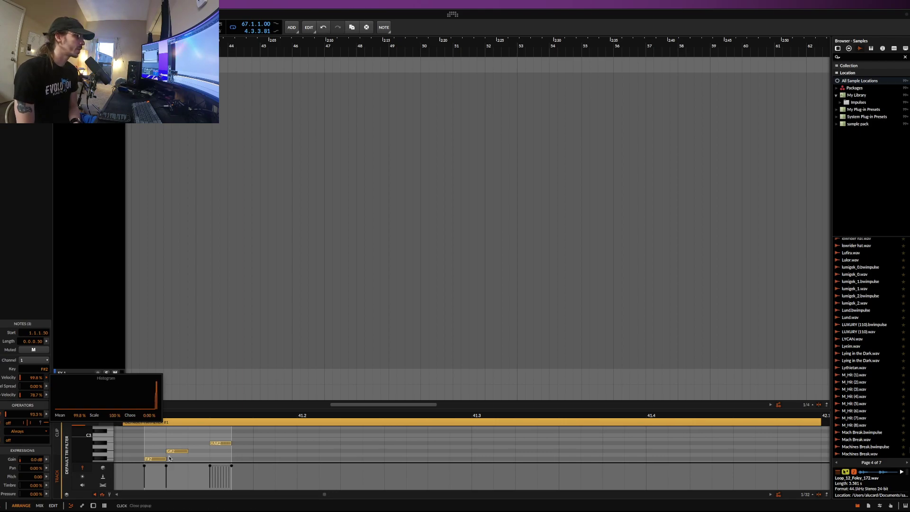
{"action": "mouse_move", "coordinate": [79, 416]}
{"action": "left_mouse_down"}
{"action": "mouse_move", "coordinate": [78, 439]}
{"action": "mouse_move", "coordinate": [78, 418]}
{"action": "left_mouse_up"}
{"action": "left_click_drag", "start_coordinate": [144, 486], "coordinate": [166, 470]}
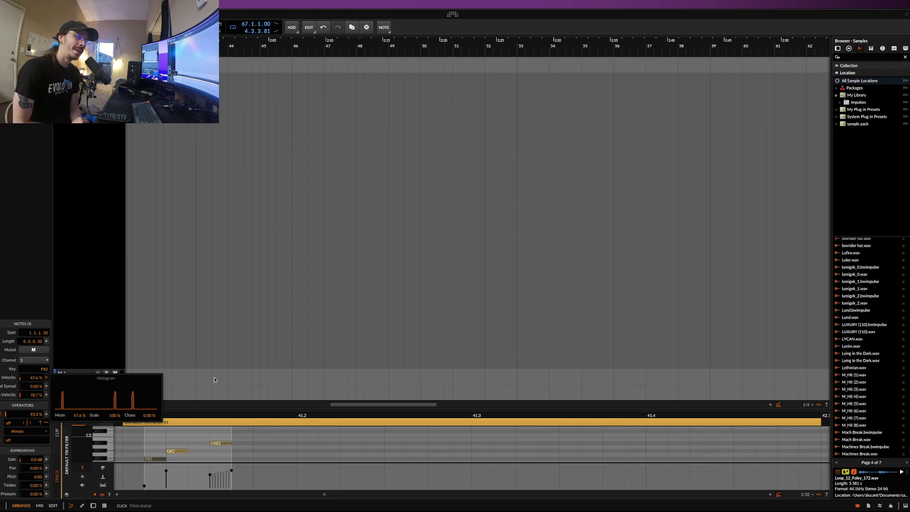
{"action": "left_click", "coordinate": [111, 316]}
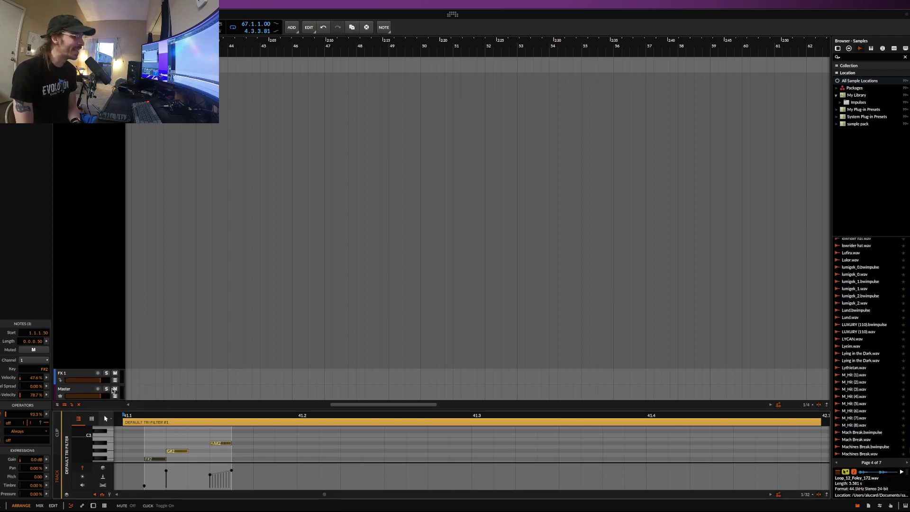
Step: Enlarge the note editor and look through the scale, slice, quantize and transpose functions available for the three notes
{"action": "left_click_drag", "start_coordinate": [138, 410], "coordinate": [135, 317]}
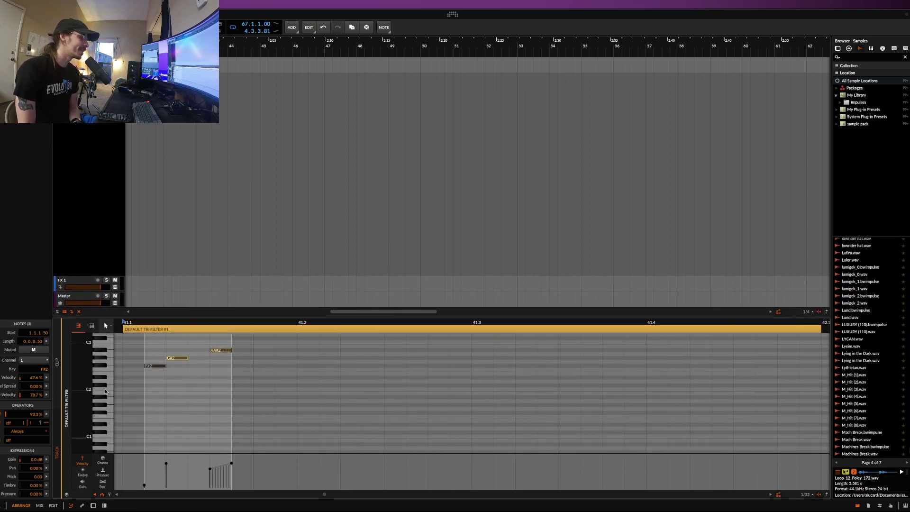
{"action": "scroll", "coordinate": [152, 382], "scroll_direction": "down", "scroll_amount": 2}
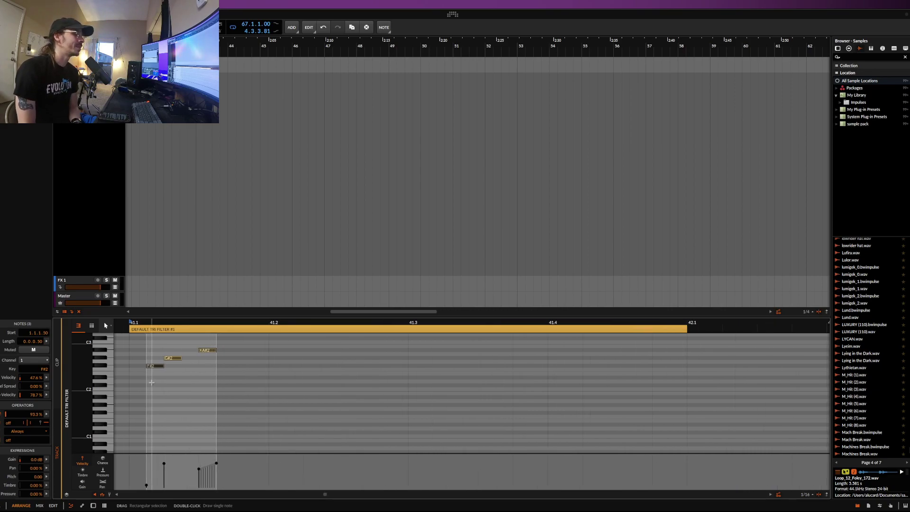
{"action": "scroll", "coordinate": [152, 383], "scroll_direction": "down", "scroll_amount": 1}
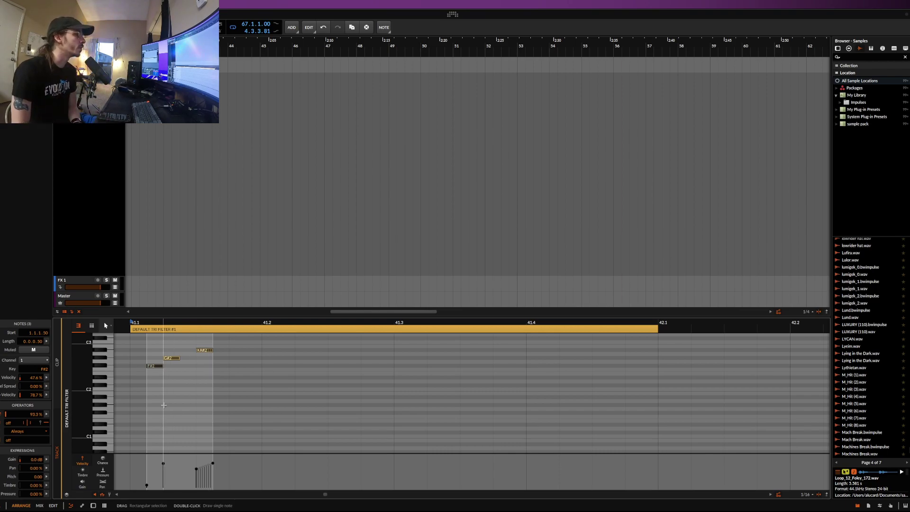
{"action": "left_click_drag", "start_coordinate": [221, 336], "coordinate": [148, 372]}
{"action": "right_click", "coordinate": [152, 369]}
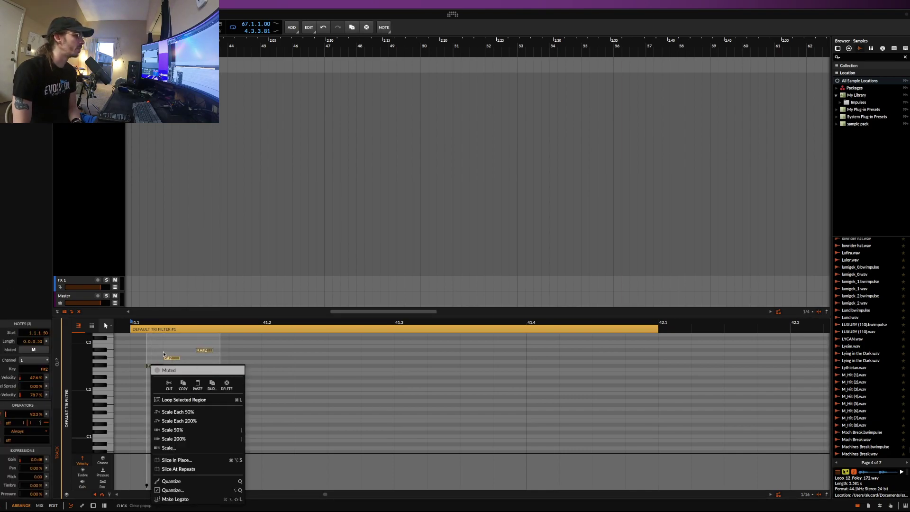
{"action": "left_click", "coordinate": [385, 27]}
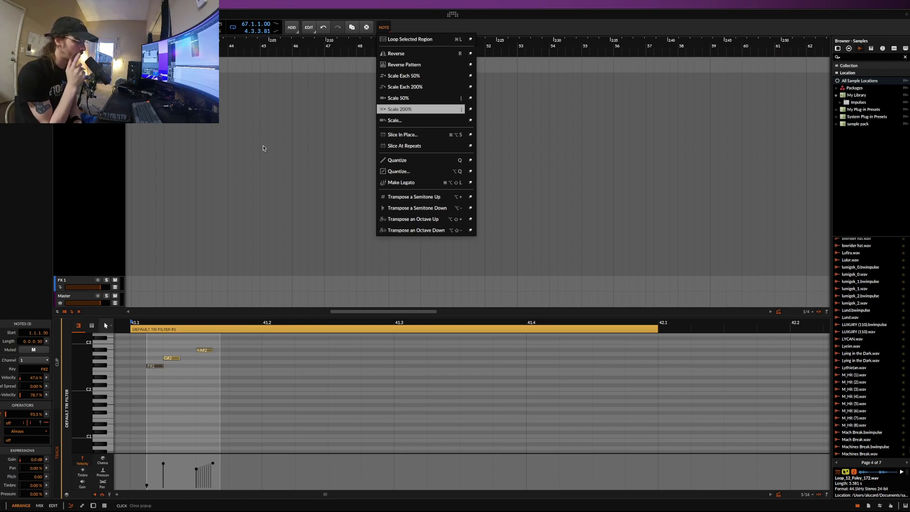
{"action": "left_click", "coordinate": [231, 369]}
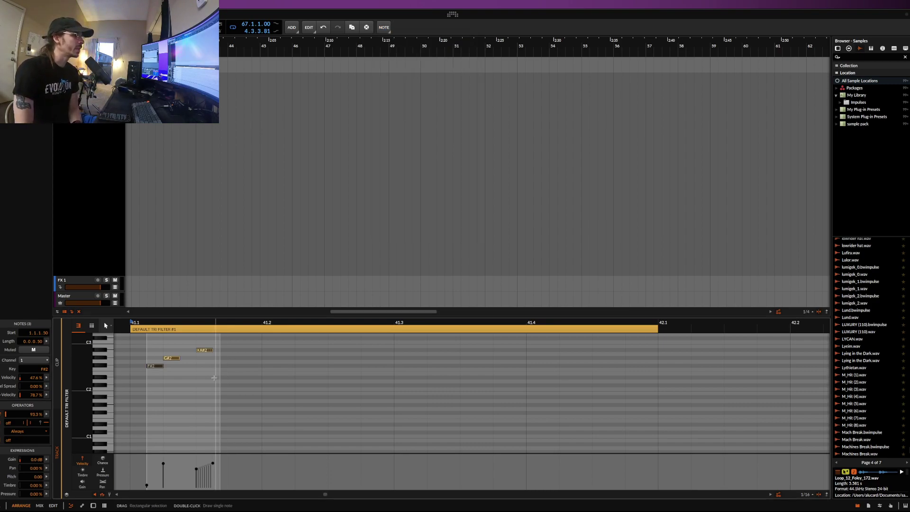
Step: Select the F#2, G#2 and A#2 notes again and quantize them
{"action": "left_click_drag", "start_coordinate": [153, 379], "coordinate": [265, 337]}
{"action": "right_click", "coordinate": [205, 375]}
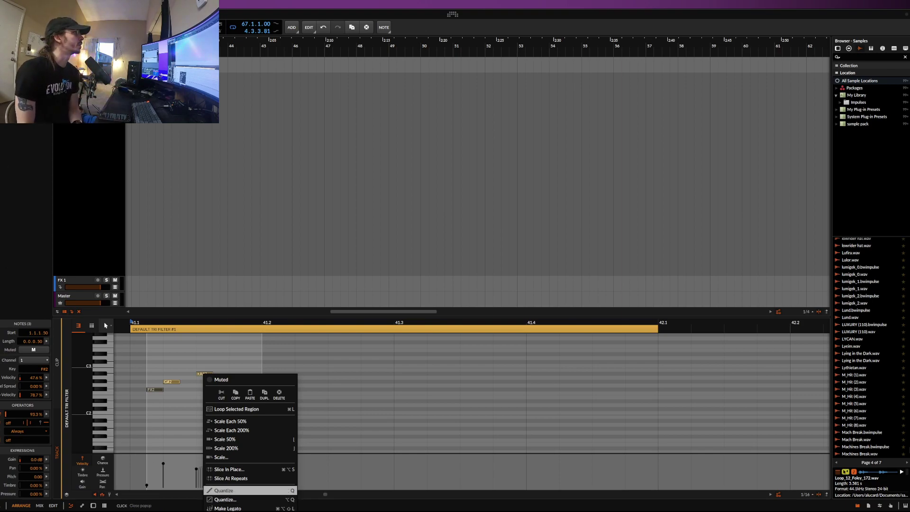
{"action": "left_click", "coordinate": [222, 491]}
Step: Show the device chain and insert the Humanize note effect after the multiband device, searching for "HUMANIZE" among Note FX
{"action": "key", "text": "d"}
{"action": "left_click", "coordinate": [264, 456]}
{"action": "type", "text": "HUMANIZE"}
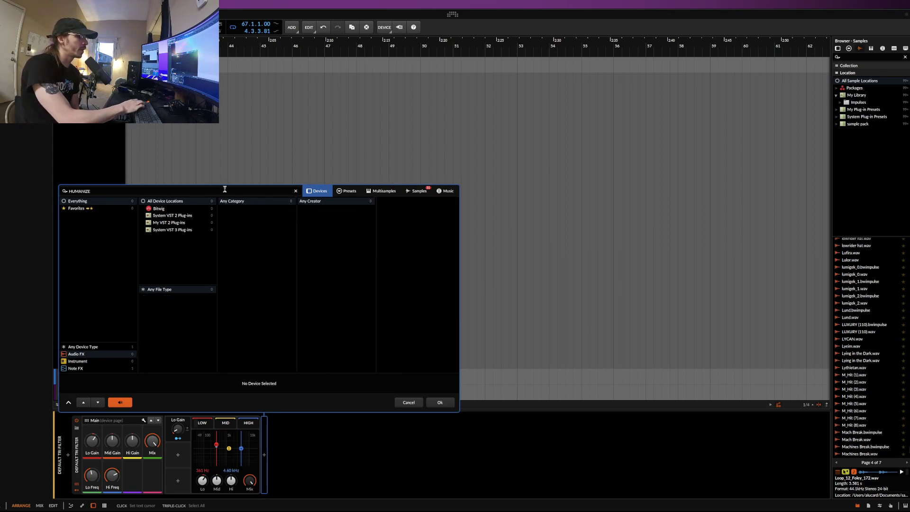
{"action": "left_click", "coordinate": [88, 354]}
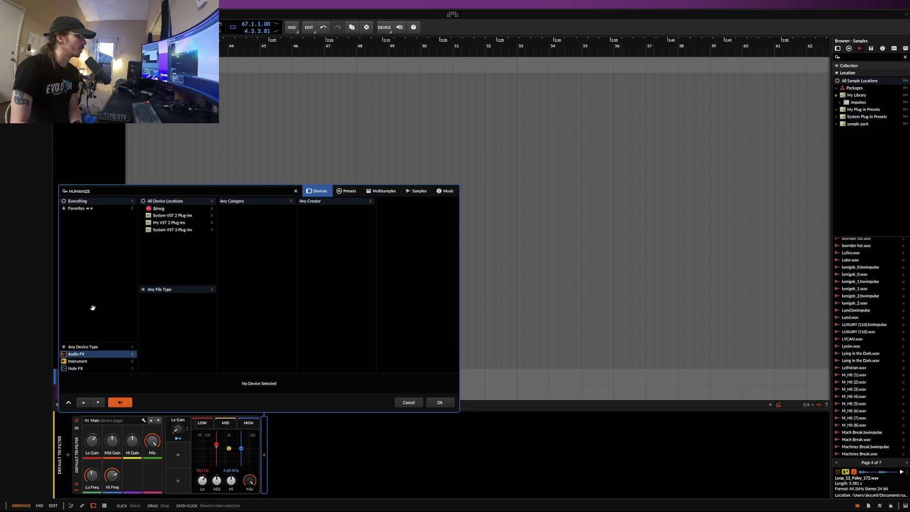
{"action": "left_click", "coordinate": [99, 191]}
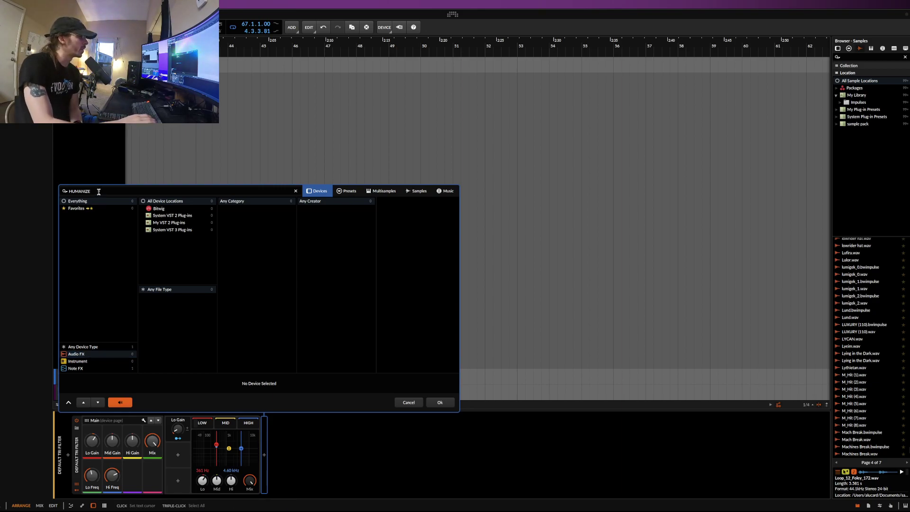
{"action": "left_click", "coordinate": [80, 369]}
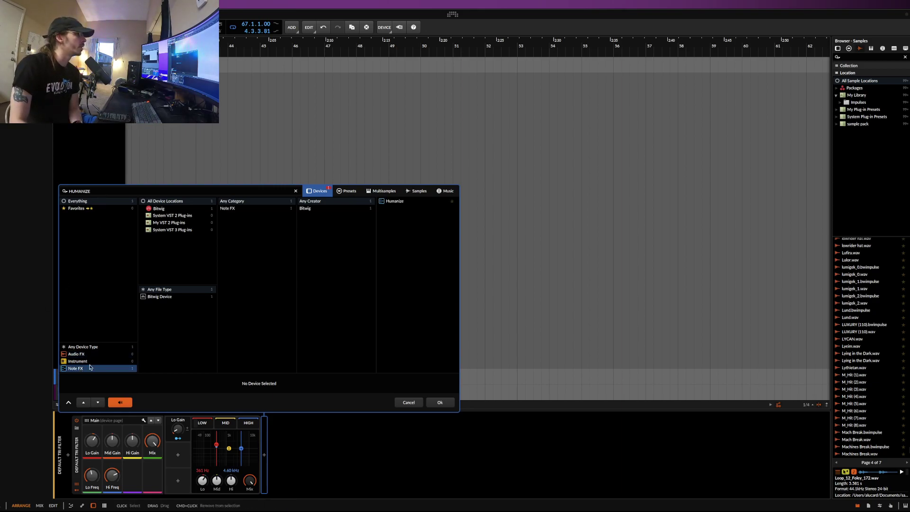
{"action": "left_click", "coordinate": [399, 202]}
{"action": "left_click", "coordinate": [440, 403]}
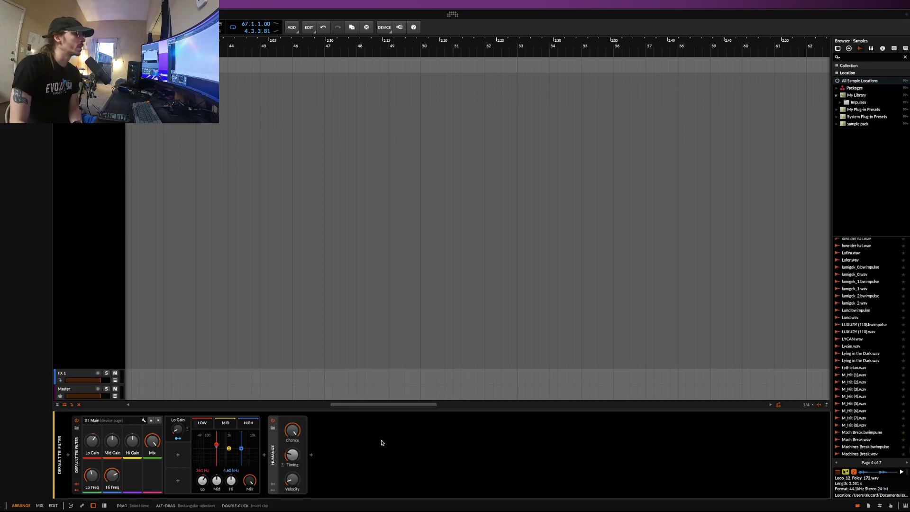
Step: Insert the Quantize note effect after Humanize in the device chain, searching for "QUANTIZE"
{"action": "left_click", "coordinate": [311, 455]}
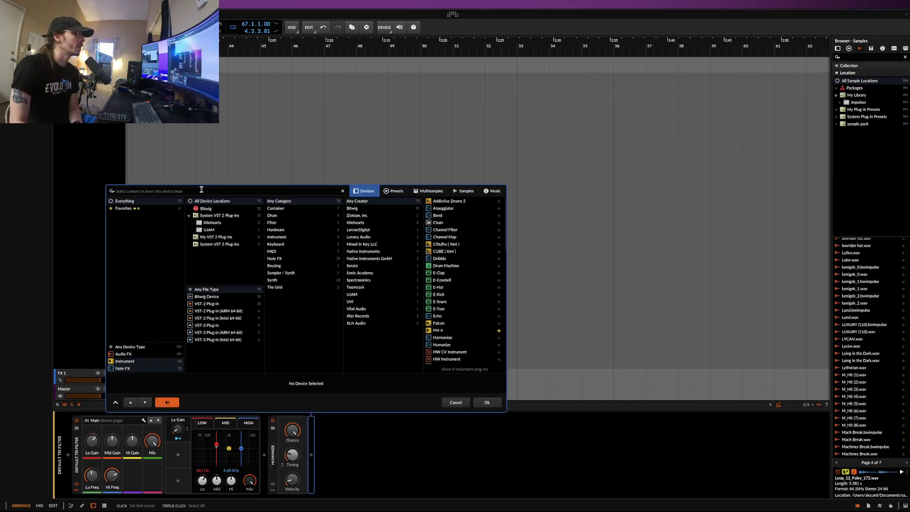
{"action": "type", "text": "QUAN"}
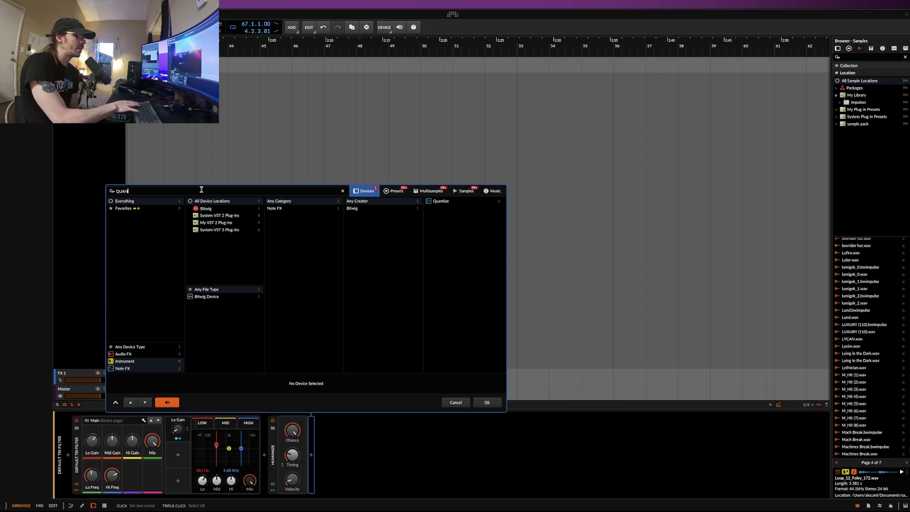
{"action": "type", "text": "TIZE"}
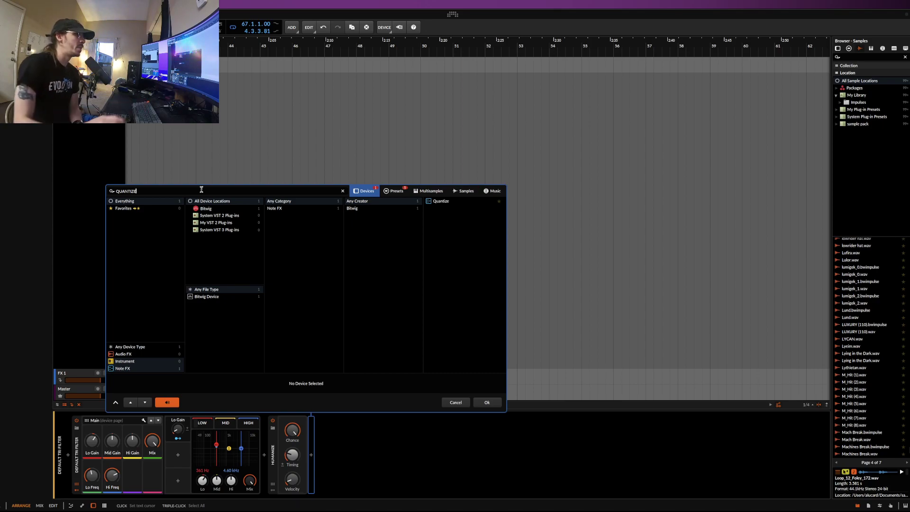
{"action": "left_click", "coordinate": [448, 202]}
{"action": "left_click", "coordinate": [496, 403]}
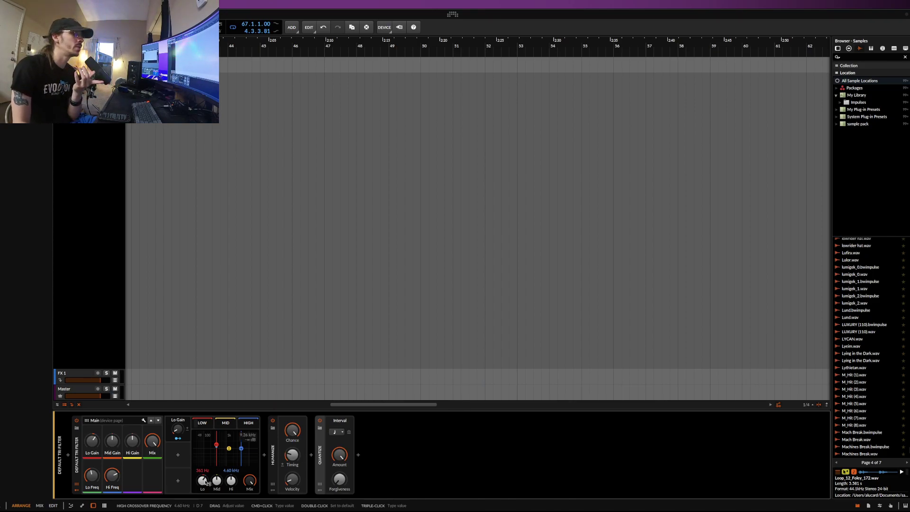
Step: Insert an Arpeggiator at the start of the device chain, searching for "ARP"
{"action": "left_click", "coordinate": [68, 456]}
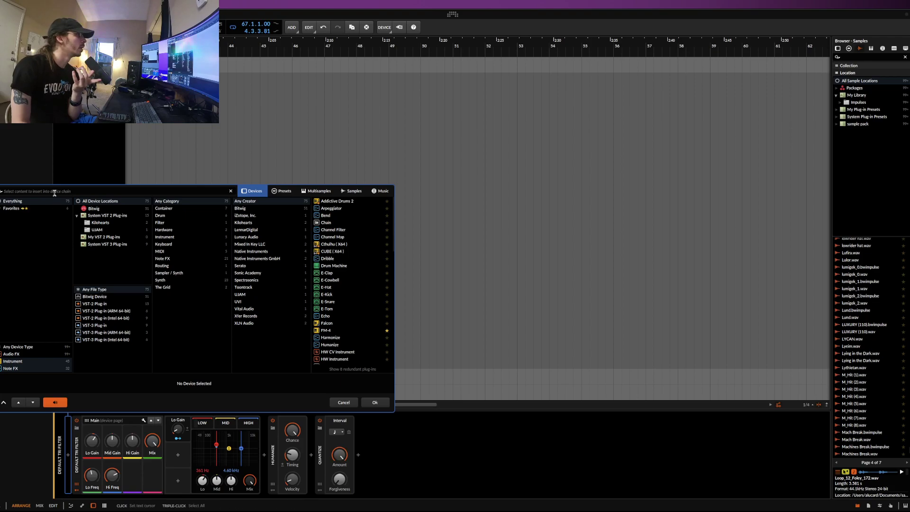
{"action": "type", "text": "ARP"}
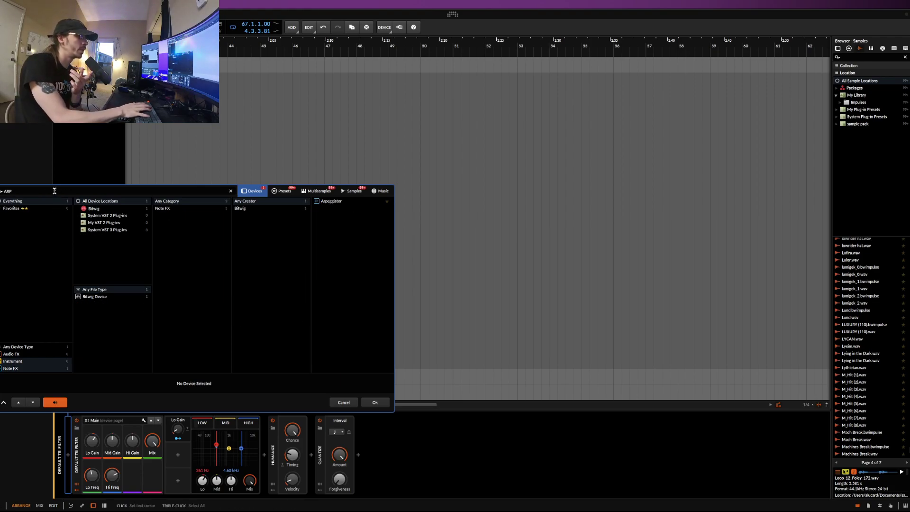
{"action": "left_click", "coordinate": [342, 203]}
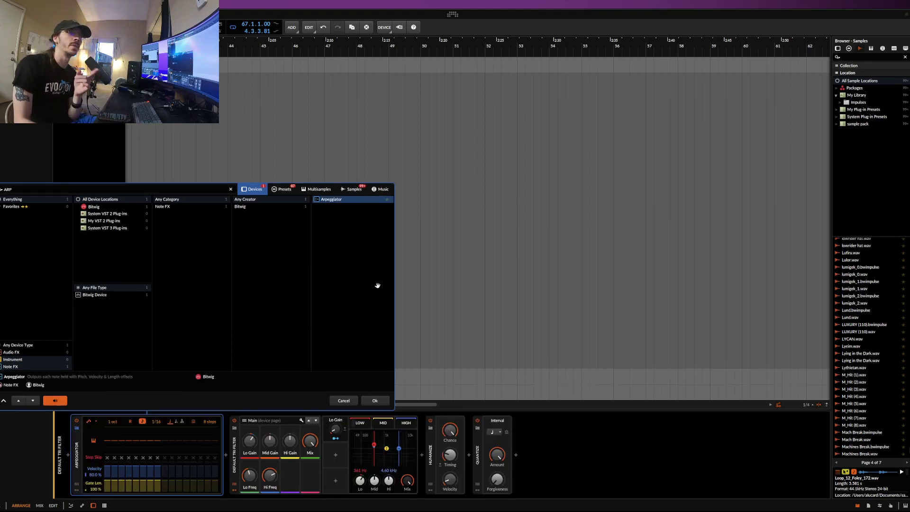
{"action": "left_click", "coordinate": [375, 401]}
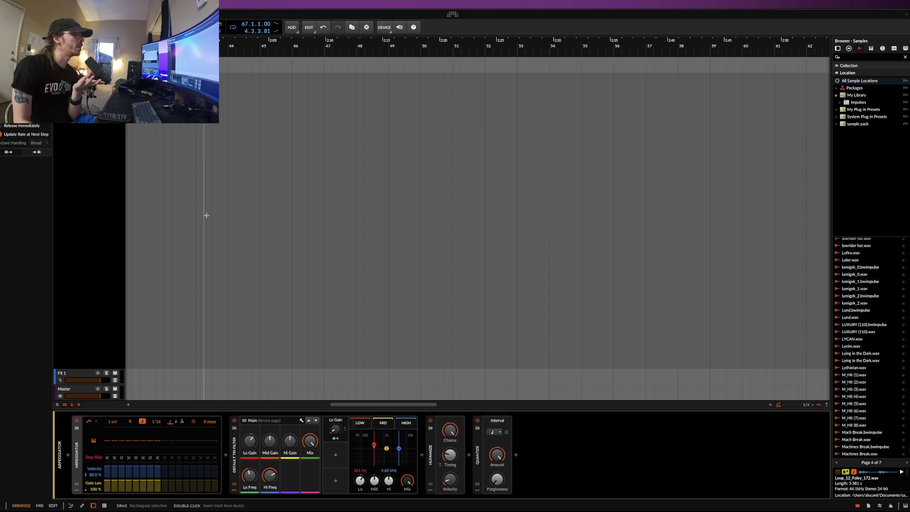
Step: Return to the note editor and generate a fixed random seed for the clip
{"action": "key", "text": "e"}
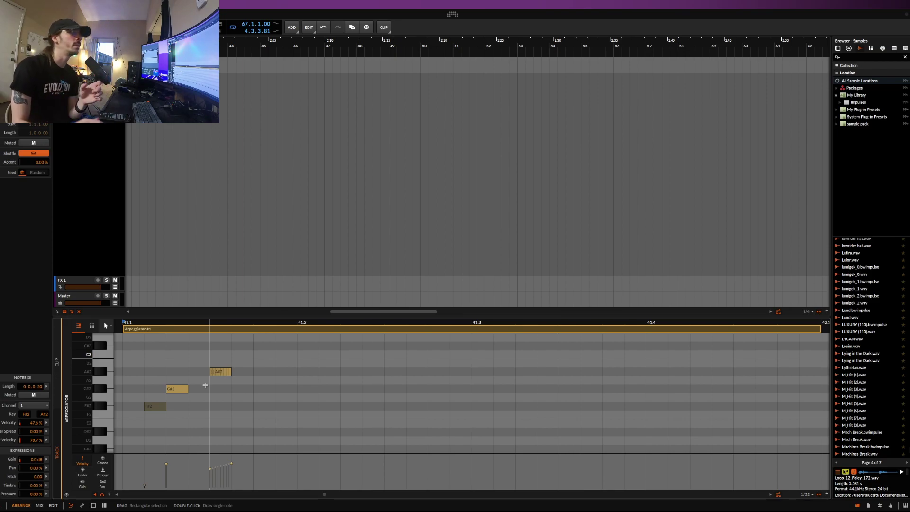
{"action": "left_click", "coordinate": [34, 173]}
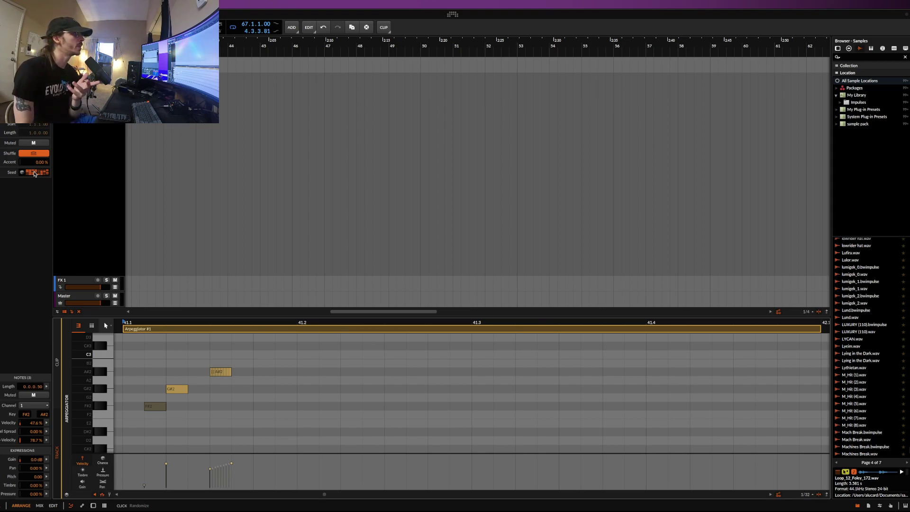
Step: Search the sample browser for "LOO" and place Loop_13_Foley_172.wav in the arranger at bar 43
{"action": "scroll", "coordinate": [337, 193], "scroll_direction": "down", "scroll_amount": 2}
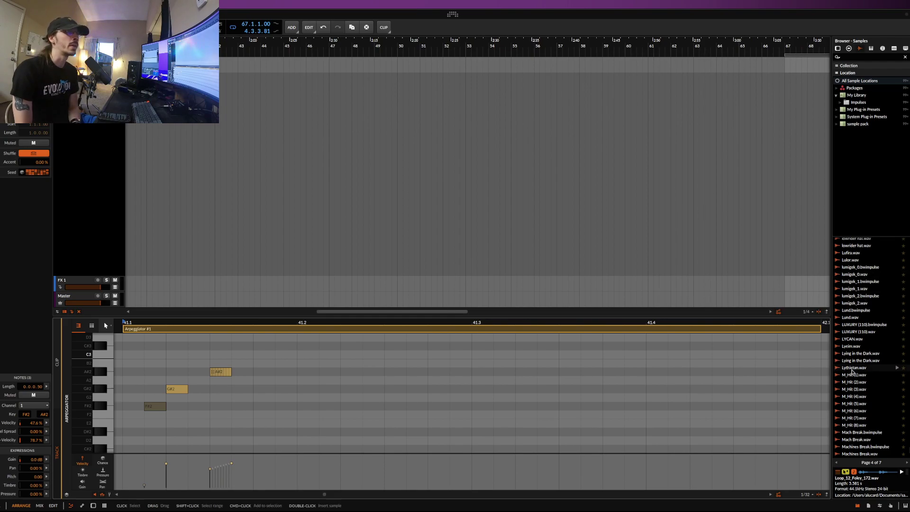
{"action": "left_click", "coordinate": [847, 56]}
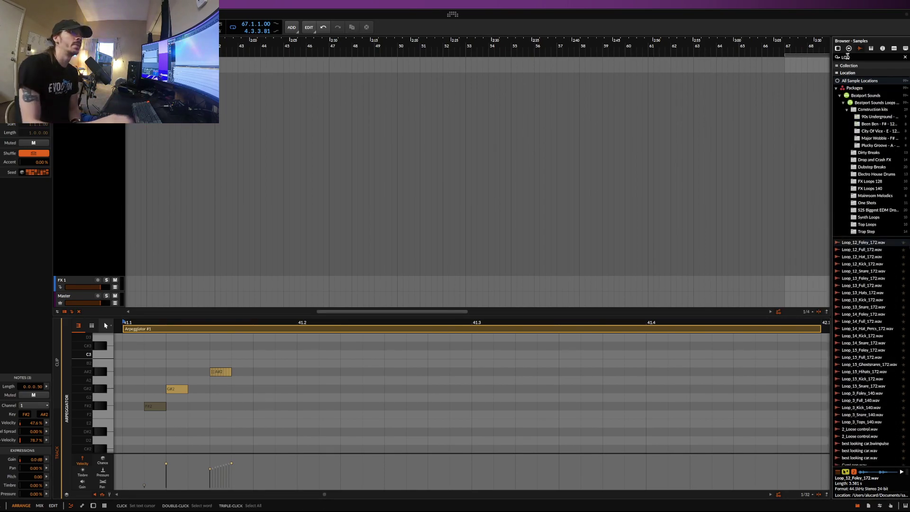
{"action": "left_click_drag", "start_coordinate": [861, 279], "coordinate": [241, 95]}
Step: Apply Fold to Takes to the Loop_13_Foley_172 clip and select its audio event in the detail editor
{"action": "right_click", "coordinate": [251, 79]}
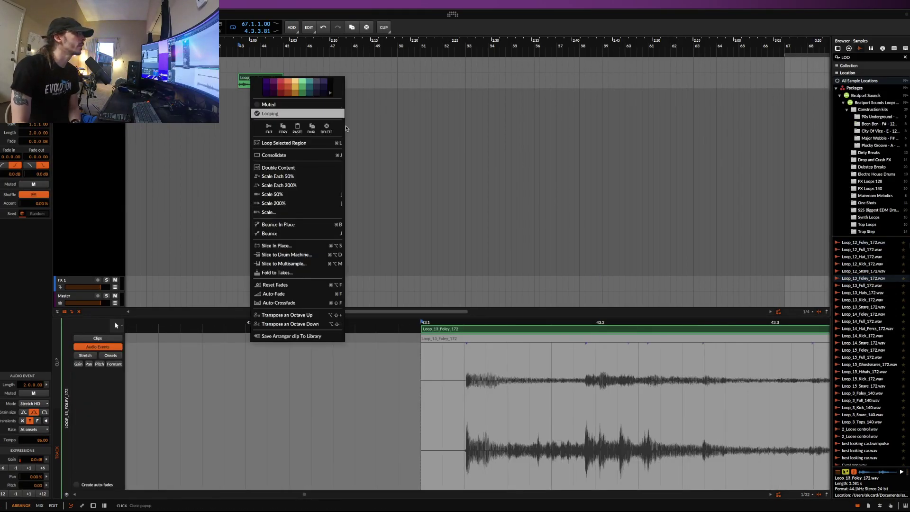
{"action": "left_click", "coordinate": [303, 273]}
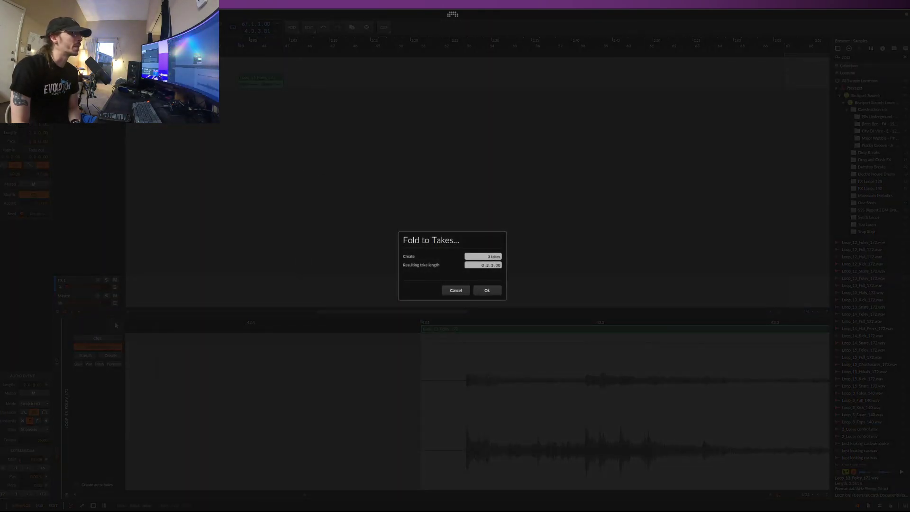
{"action": "left_click", "coordinate": [488, 289]}
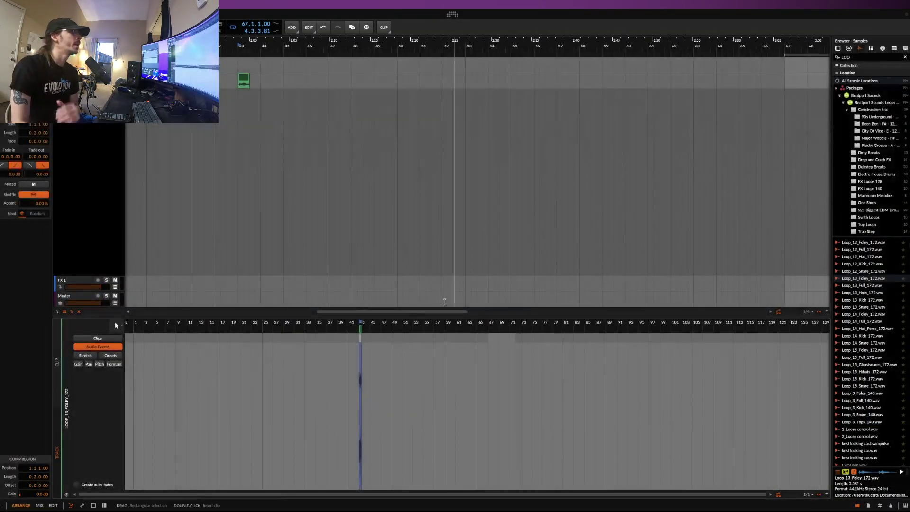
{"action": "scroll", "coordinate": [369, 351], "scroll_direction": "up", "scroll_amount": 5}
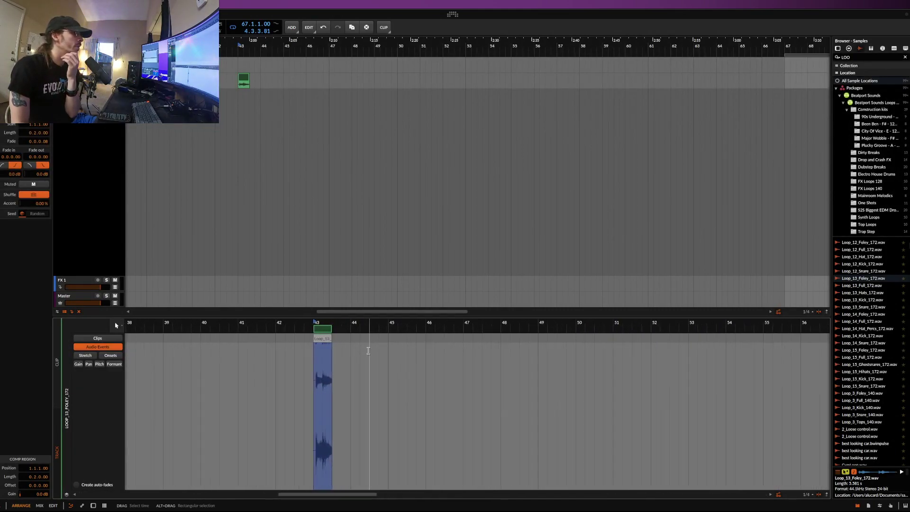
{"action": "scroll", "coordinate": [368, 350], "scroll_direction": "up", "scroll_amount": 2}
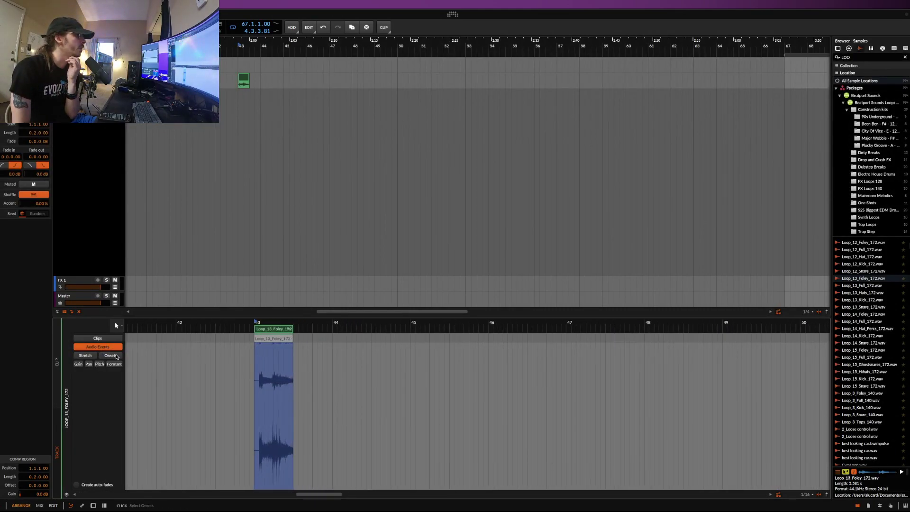
{"action": "left_click", "coordinate": [275, 374]}
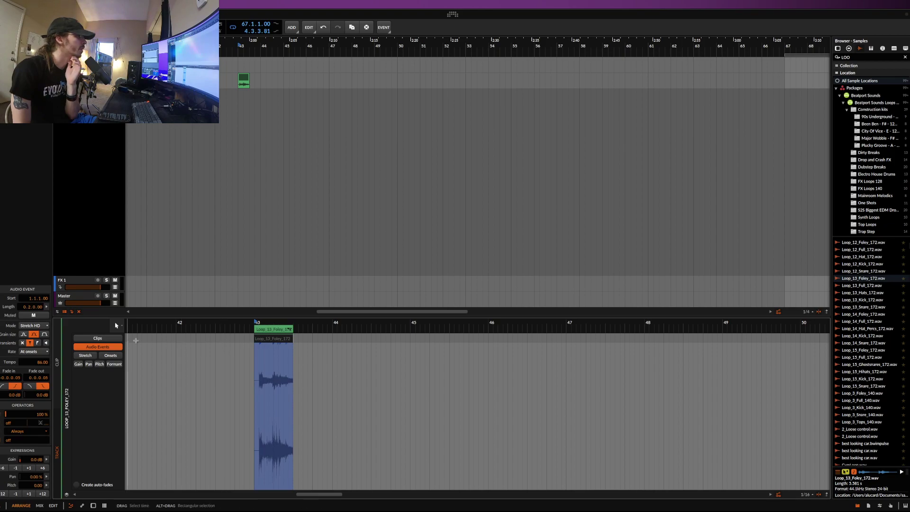
Step: Open the Loop_13_Foley_172 clip's comping view and build a comp from sections of Takes 4, 3, 2 and 1
{"action": "left_click", "coordinate": [250, 351]}
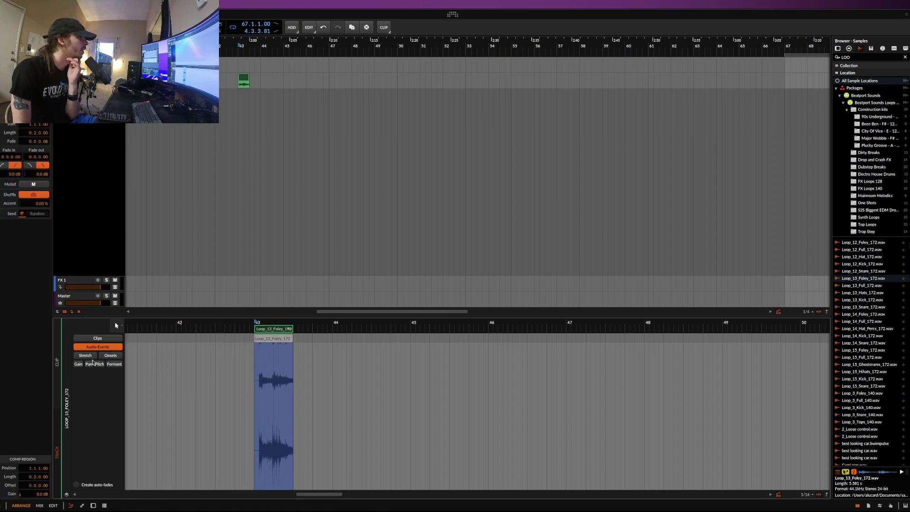
{"action": "left_click", "coordinate": [57, 361]}
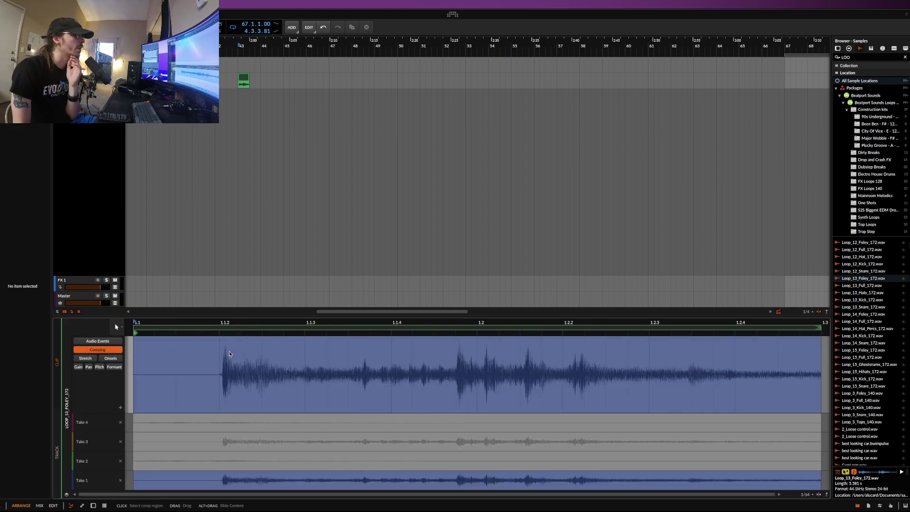
{"action": "left_click", "coordinate": [250, 374]}
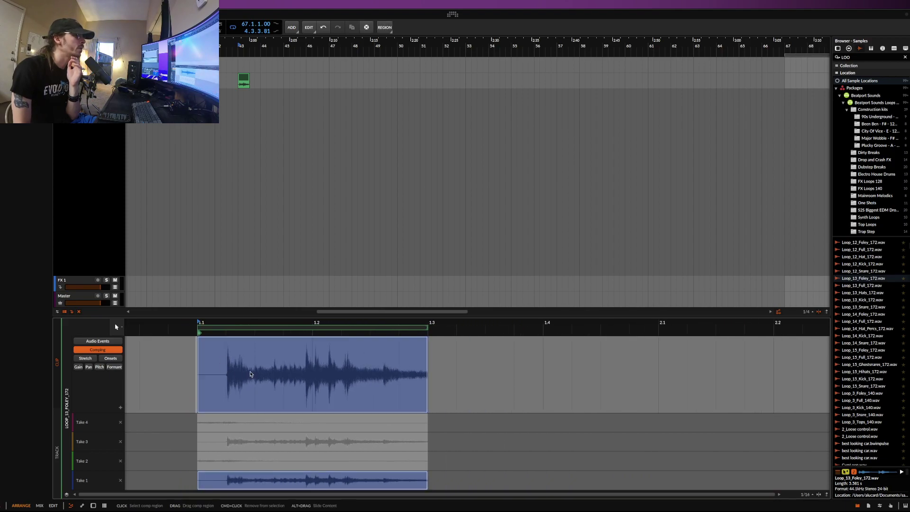
{"action": "left_click_drag", "start_coordinate": [199, 423], "coordinate": [366, 461]}
{"action": "left_click", "coordinate": [396, 480]}
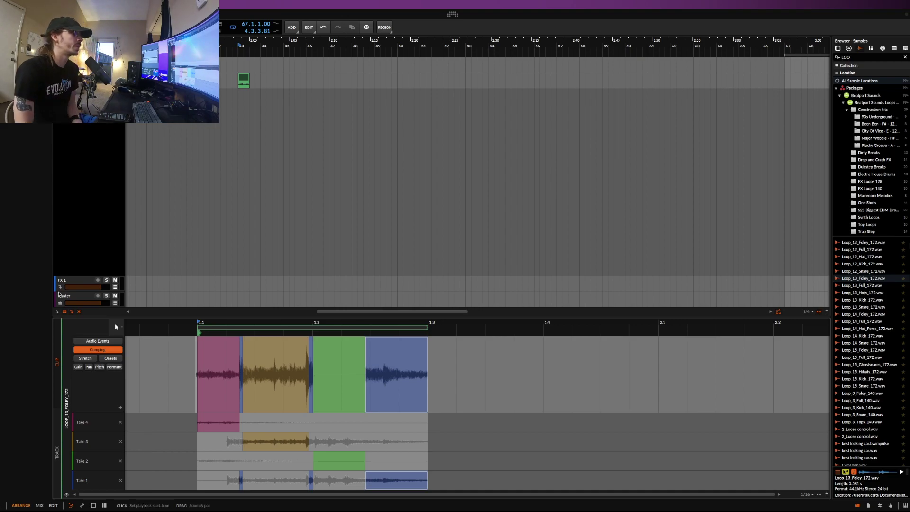
Step: Undo the comp regions and the Fold to Takes operation on the Loop_13_Foley_172 clip
{"action": "key", "text": "ctrl+z"}
{"action": "key", "text": "ctrl+z"}
{"action": "key", "text": "ctrl+z"}
{"action": "key", "text": "ctrl+z"}
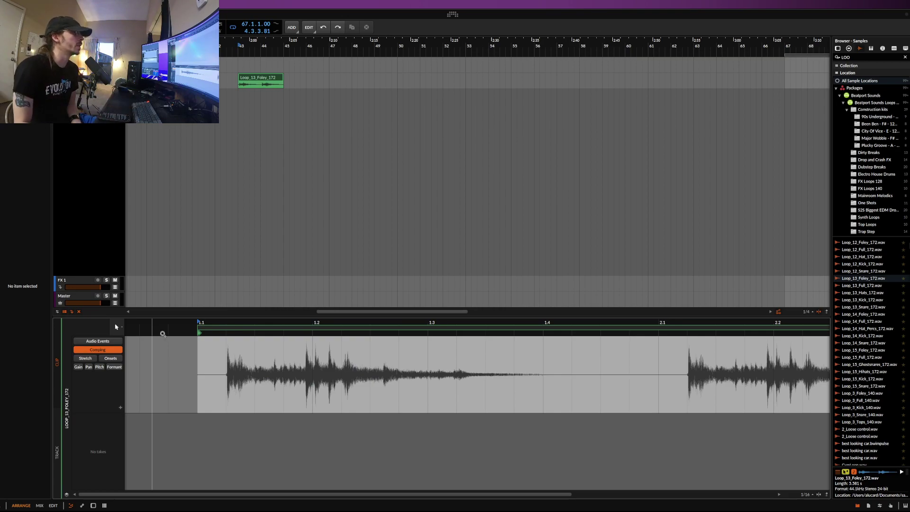
Step: Show the clip's onset markers and quantize the whole Loop_13_Foley_172 audio event
{"action": "left_click", "coordinate": [111, 358]}
{"action": "right_click", "coordinate": [260, 342]}
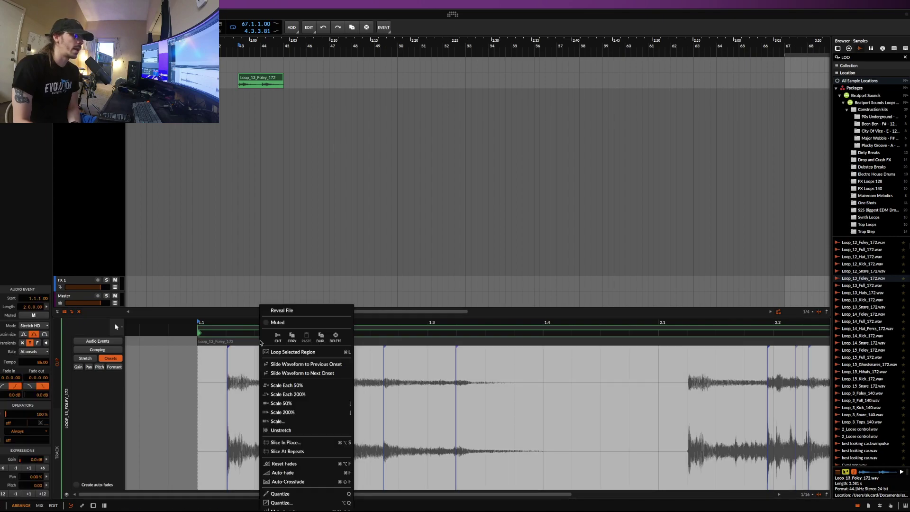
{"action": "left_click", "coordinate": [276, 496]}
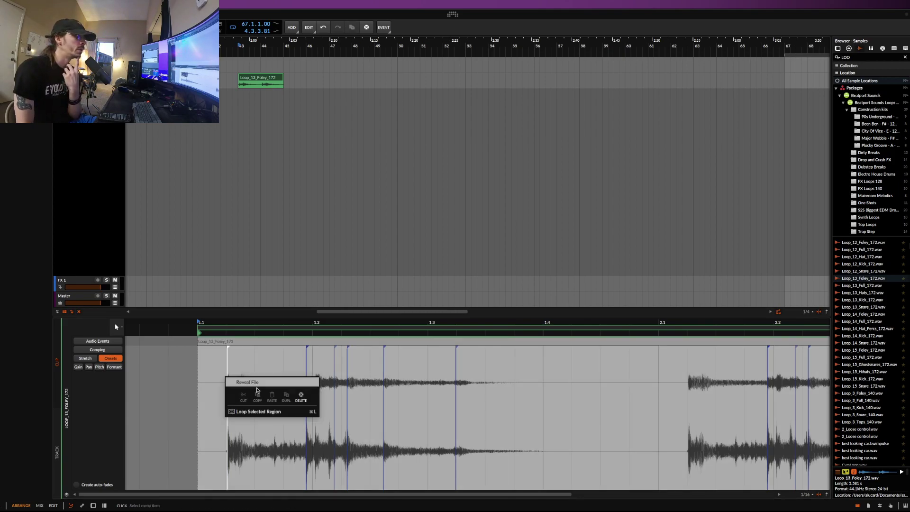
Step: Slice the Loop_13_Foley_172 audio event in place at its onsets
{"action": "right_click", "coordinate": [247, 343]}
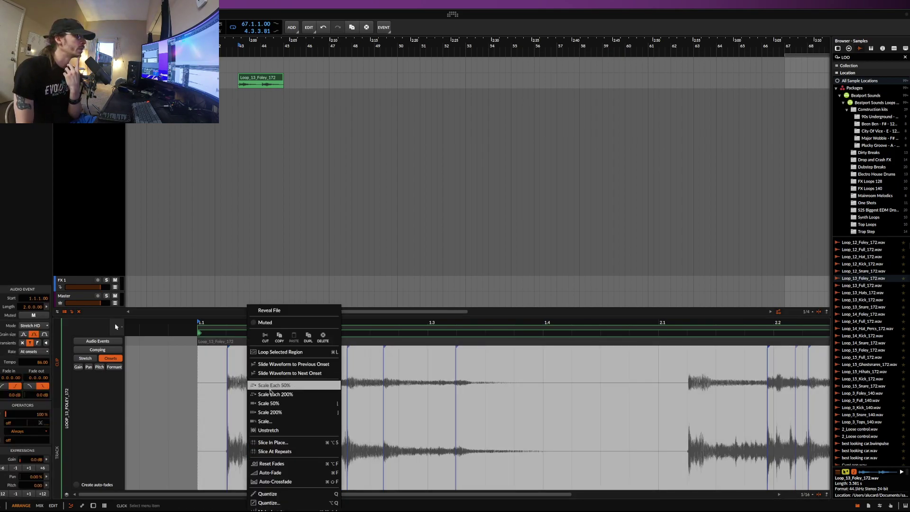
{"action": "left_click", "coordinate": [273, 442]}
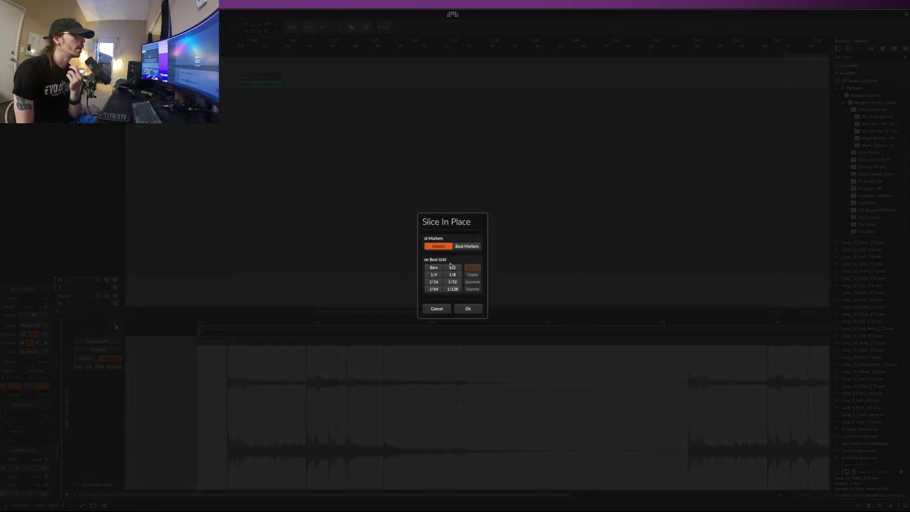
{"action": "left_click", "coordinate": [470, 308]}
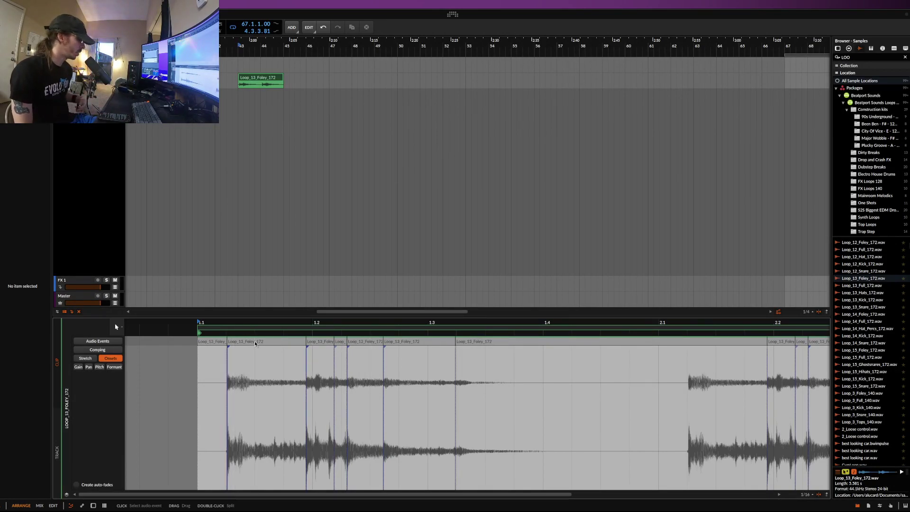
Step: Select all the sliced audio events in the clip and quantize them
{"action": "left_click", "coordinate": [213, 379]}
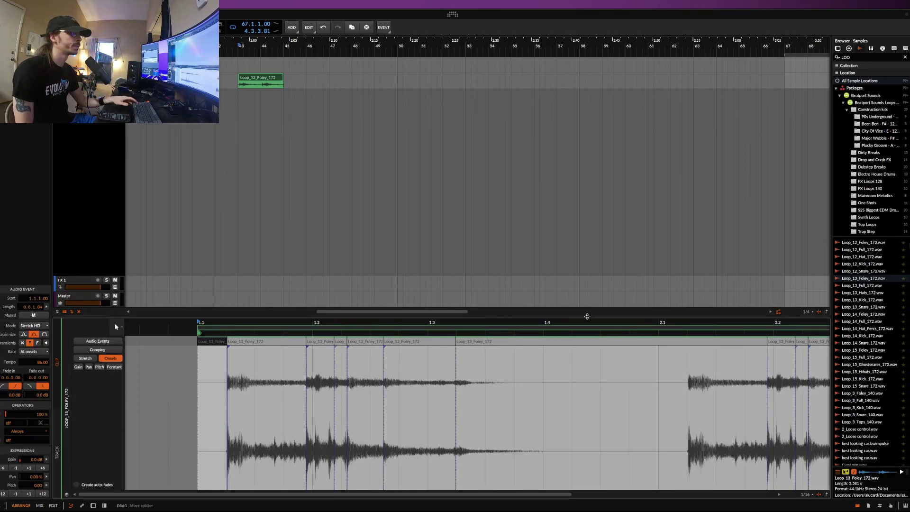
{"action": "scroll", "coordinate": [616, 380], "scroll_direction": "right", "scroll_amount": 5}
{"action": "key", "text": "super+a"}
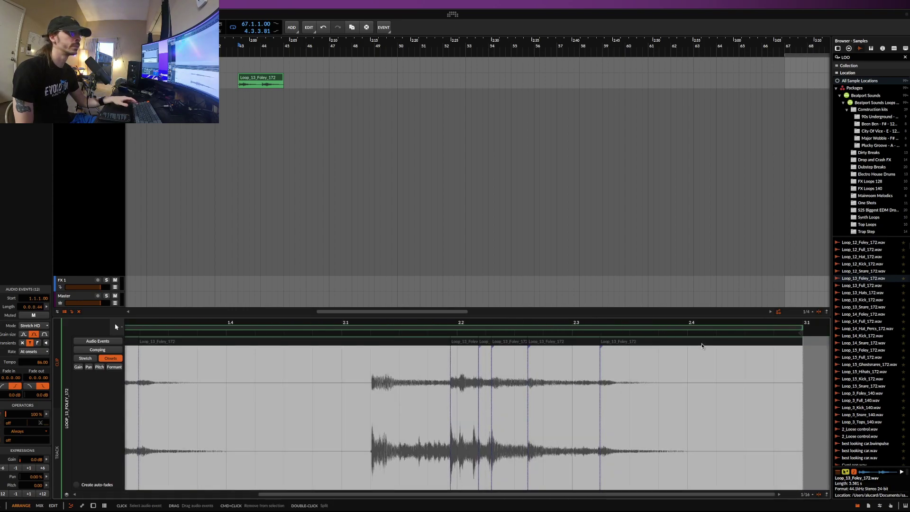
{"action": "right_click", "coordinate": [702, 345]}
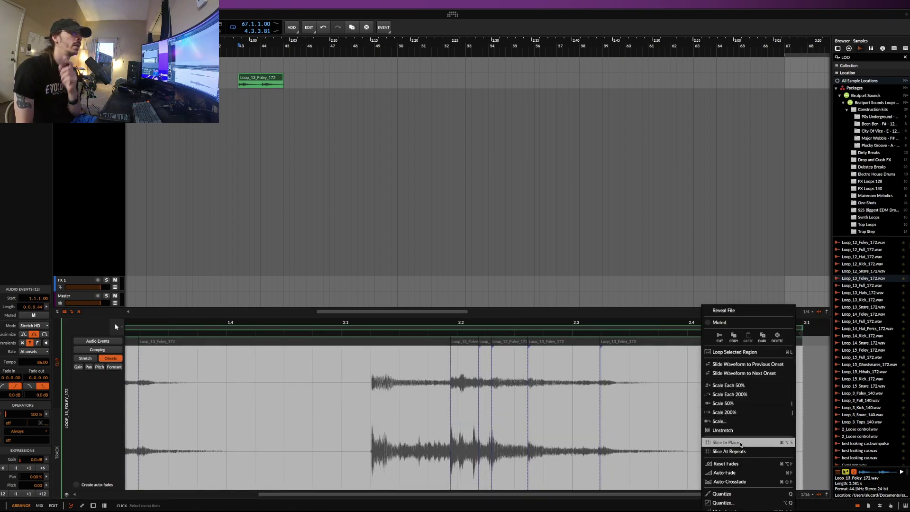
{"action": "left_click", "coordinate": [722, 494]}
{"action": "scroll", "coordinate": [601, 434], "scroll_direction": "down", "scroll_amount": 6}
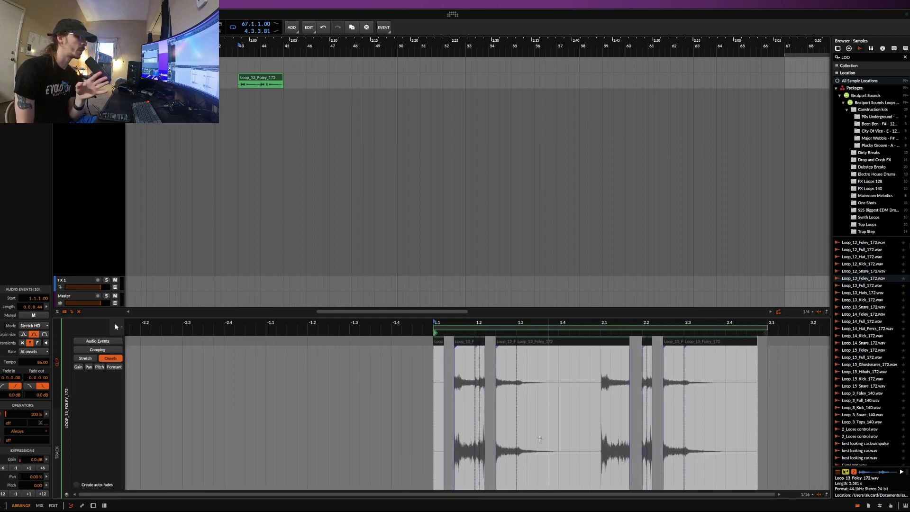
{"action": "scroll", "coordinate": [463, 460], "scroll_direction": "up", "scroll_amount": 4}
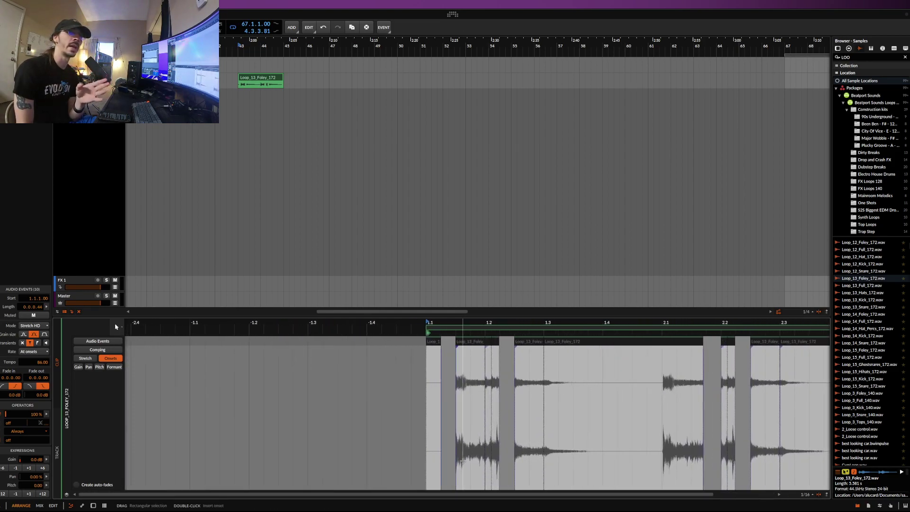
{"action": "scroll", "coordinate": [463, 460], "scroll_direction": "up", "scroll_amount": 3}
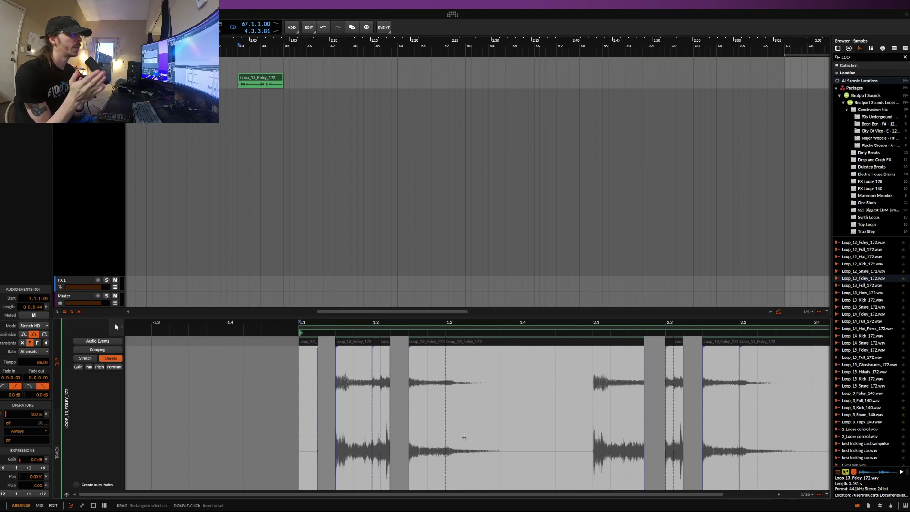
Step: Set the stretch mode of all selected slices to Repitch and return to the audio events view
{"action": "left_click", "coordinate": [34, 325]}
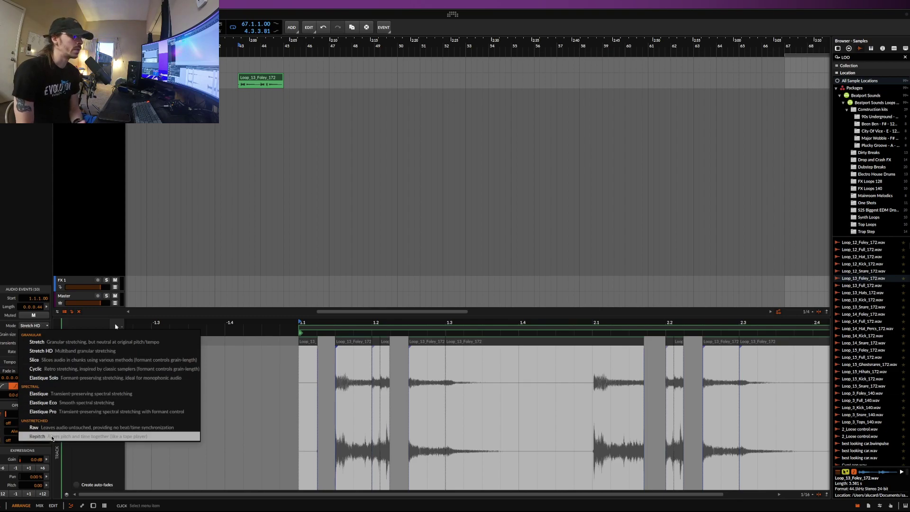
{"action": "left_click", "coordinate": [35, 436]}
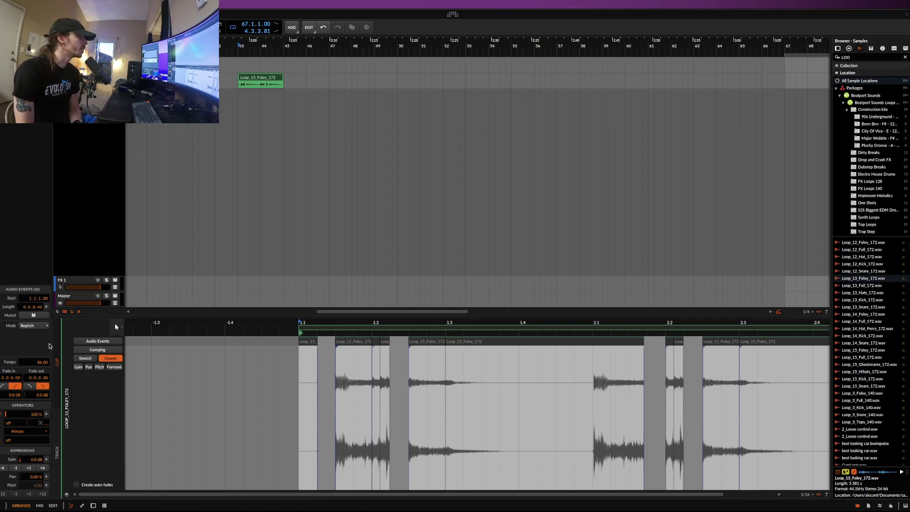
{"action": "left_click", "coordinate": [92, 342]}
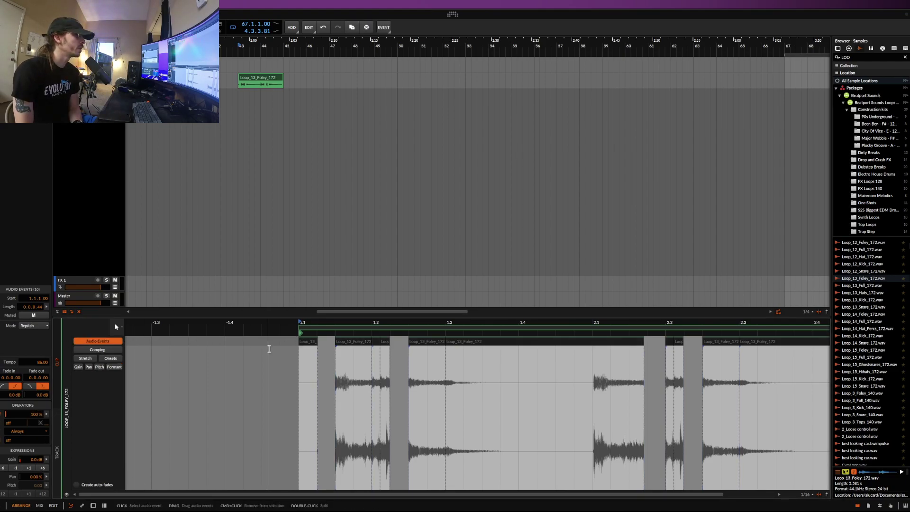
Step: Select only the first slice and set its tempo to 110.00
{"action": "left_click", "coordinate": [306, 343]}
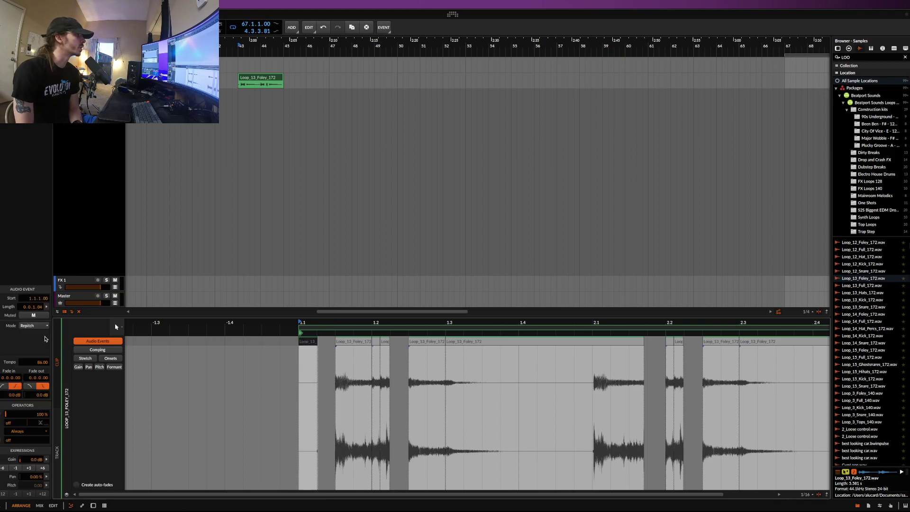
{"action": "left_click", "coordinate": [38, 326]}
{"action": "left_click", "coordinate": [22, 325]}
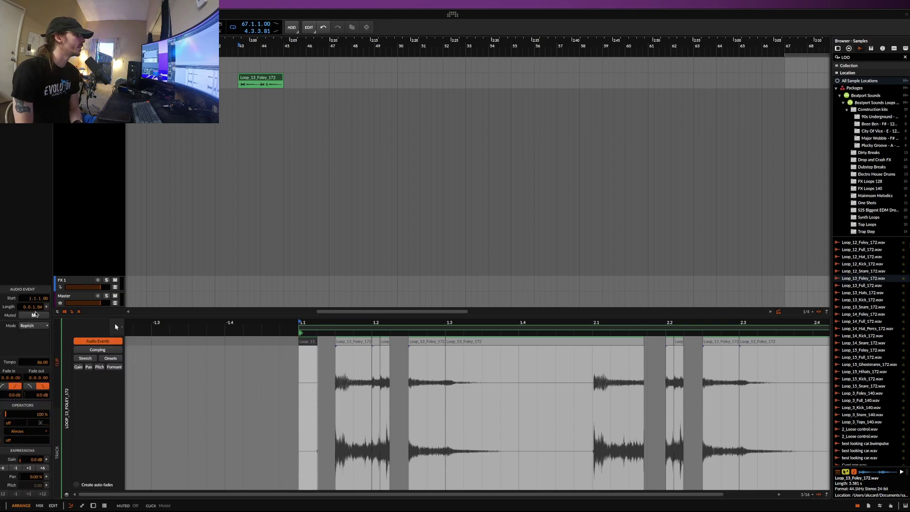
{"action": "left_click_drag", "start_coordinate": [43, 308], "coordinate": [43, 293]}
{"action": "mouse_move", "coordinate": [42, 364]}
{"action": "left_mouse_down"}
{"action": "mouse_move", "coordinate": [42, 356]}
{"action": "mouse_move", "coordinate": [43, 364]}
{"action": "left_mouse_up"}
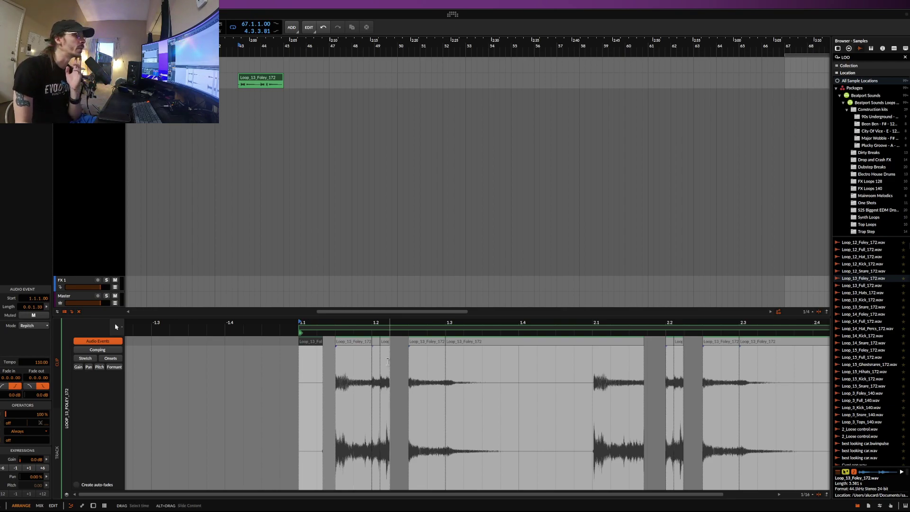
Step: Select the second slice and set its stretch mode to Stretch HD
{"action": "left_click", "coordinate": [357, 346]}
{"action": "left_click", "coordinate": [45, 326]}
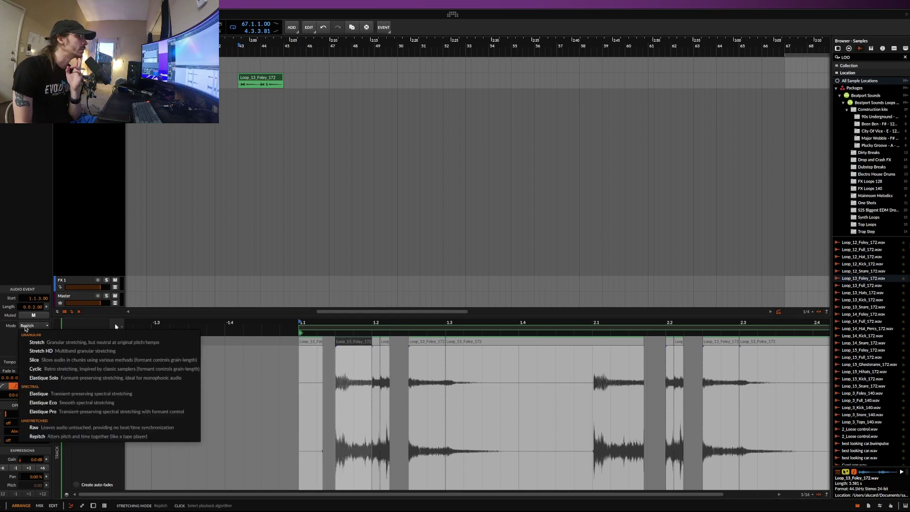
{"action": "left_click", "coordinate": [42, 348]}
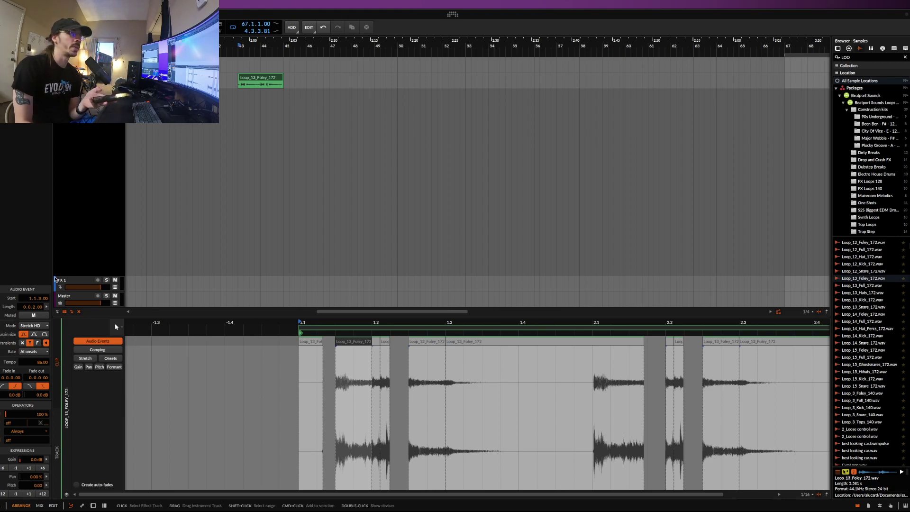
Step: Select the Loop_13_Foley_172 clip in the arranger, set its audio events' tempo to 103.00 and play it back
{"action": "left_click", "coordinate": [274, 83]}
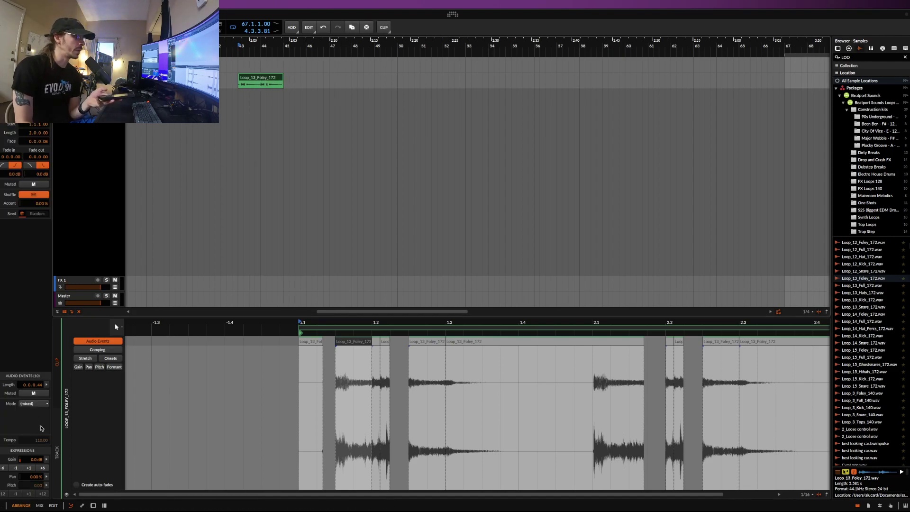
{"action": "mouse_move", "coordinate": [42, 440]}
{"action": "left_mouse_down"}
{"action": "mouse_move", "coordinate": [42, 433]}
{"action": "mouse_move", "coordinate": [40, 443]}
{"action": "left_mouse_up"}
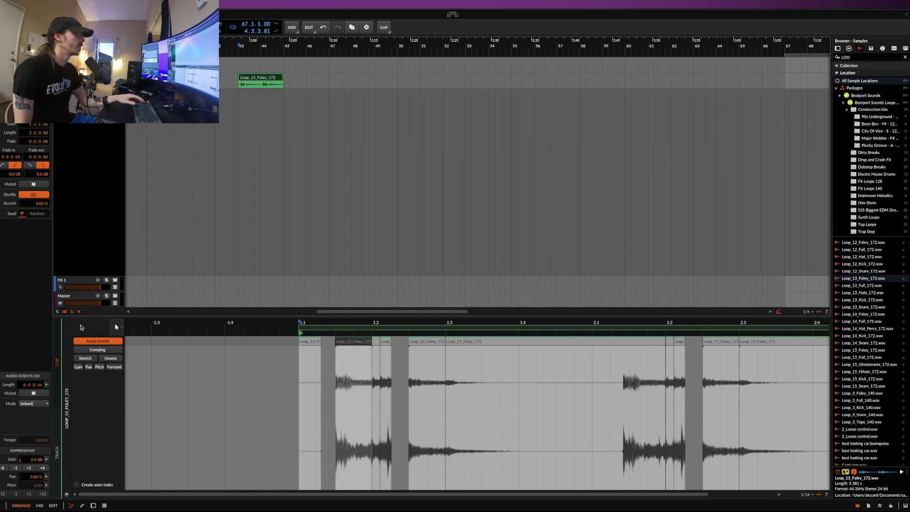
{"action": "key", "text": "space"}
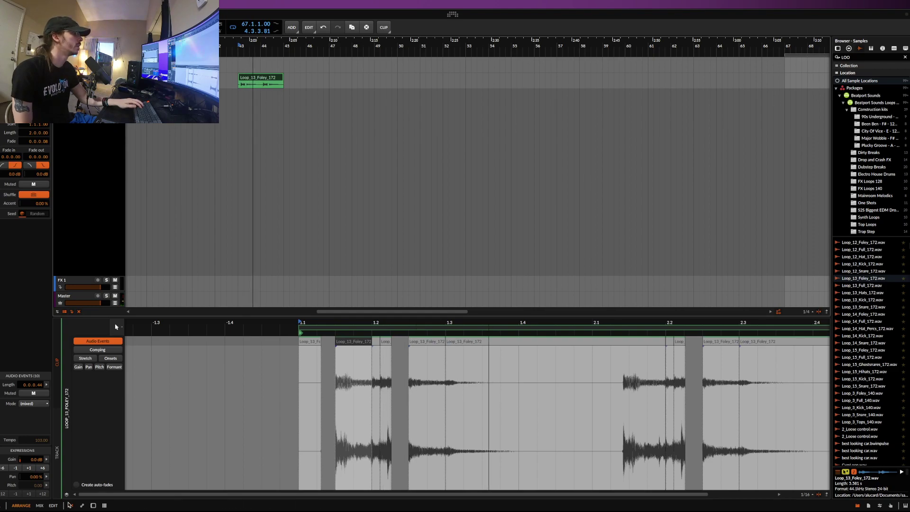
Step: Set all the clip's audio events to Repitch mode and raise their tempo to 784.00
{"action": "left_click", "coordinate": [34, 404]}
{"action": "left_click", "coordinate": [37, 395]}
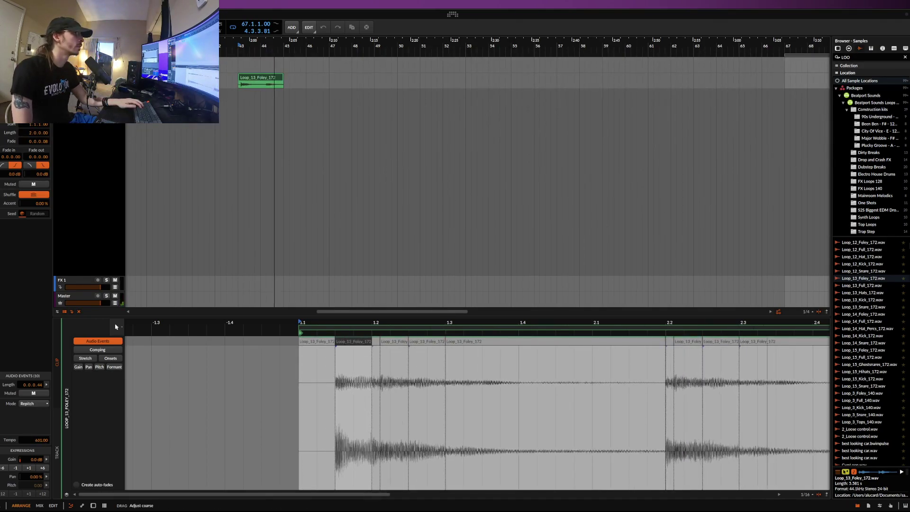
{"action": "left_click_drag", "start_coordinate": [42, 440], "coordinate": [42, 443]}
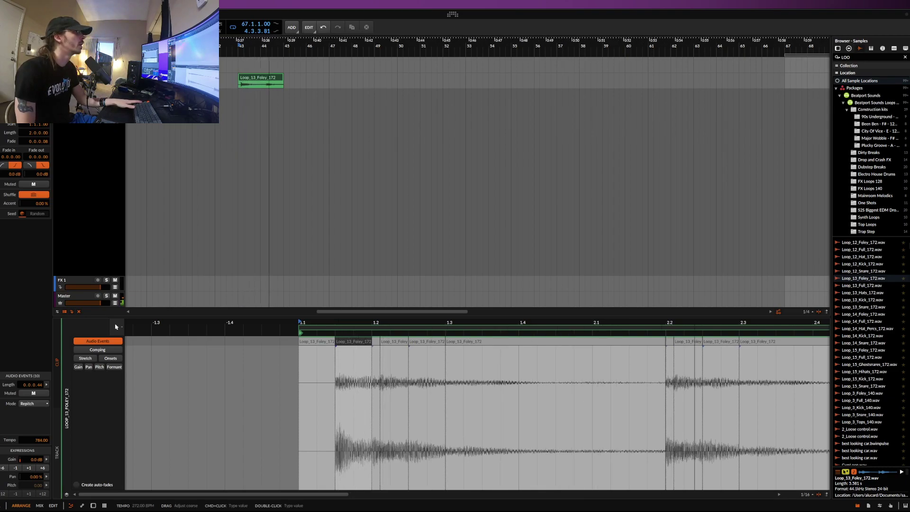
{"action": "key", "text": "ctrl+z"}
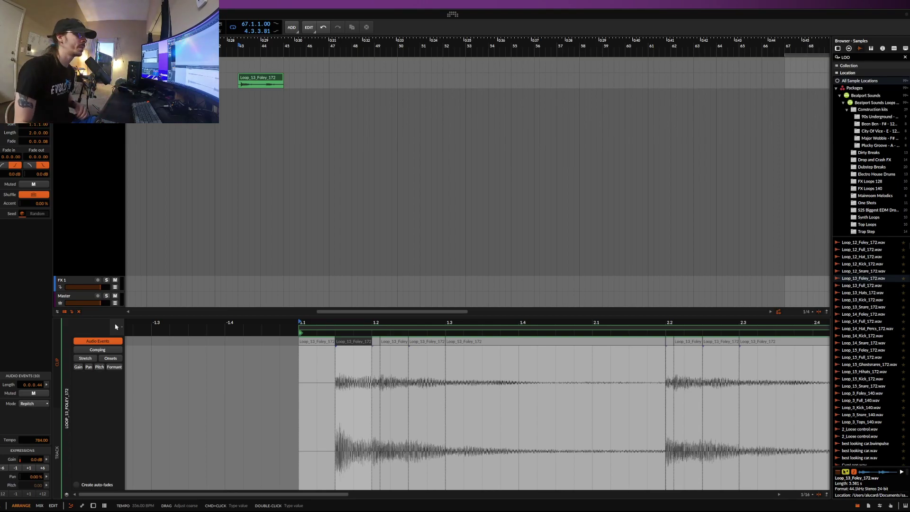
Step: Add a new instrument track after the loop's audio track and show its device chain
{"action": "left_click", "coordinate": [88, 80]}
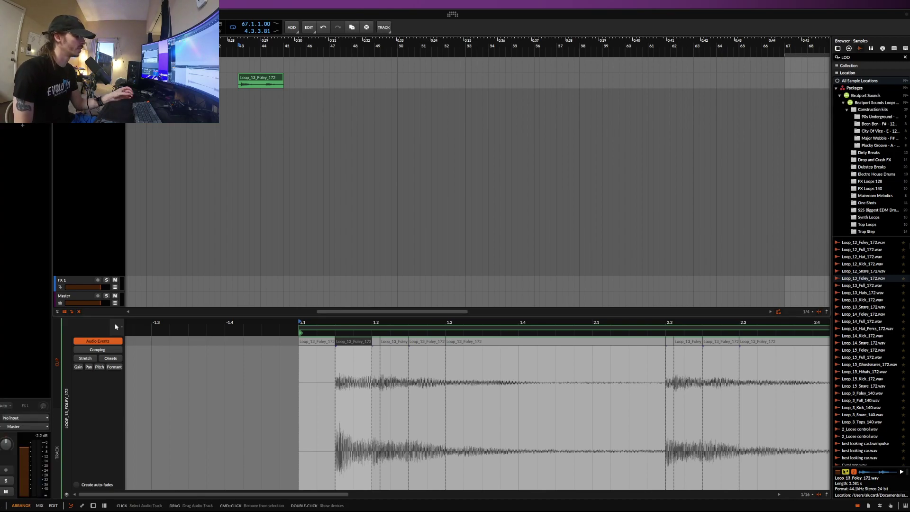
{"action": "key", "text": "ctrl+t"}
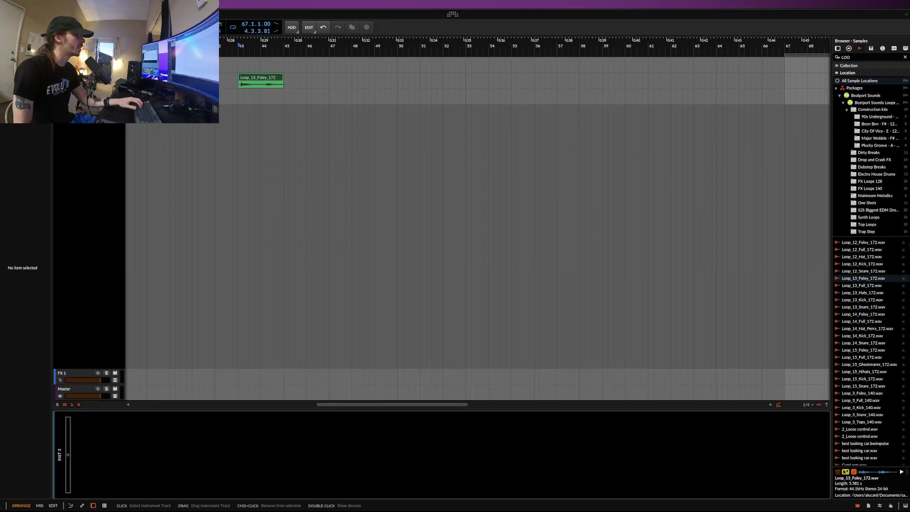
{"action": "key", "text": "d"}
Step: Insert the Sampler device on the new instrument track, searching for "SAMPLER"
{"action": "left_click", "coordinate": [68, 454]}
{"action": "type", "text": "SA"}
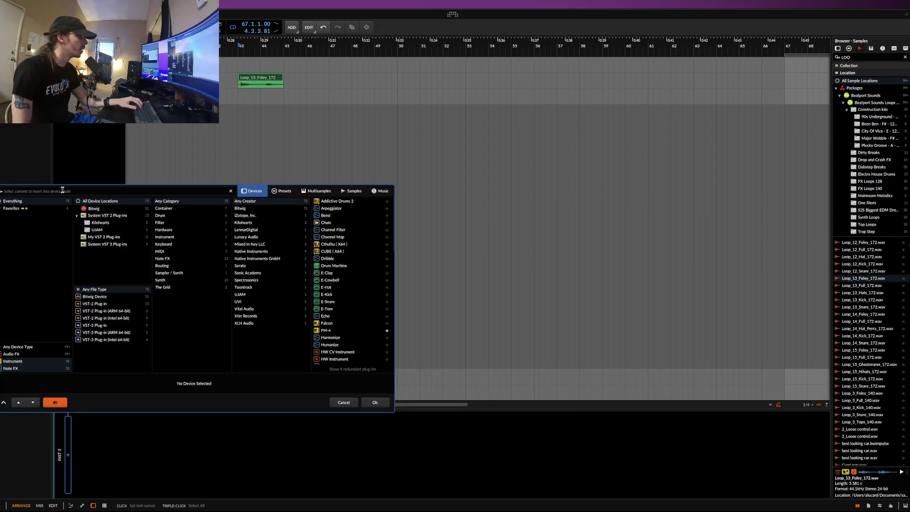
{"action": "type", "text": "MPLER"}
{"action": "left_click", "coordinate": [336, 201]}
{"action": "left_click", "coordinate": [376, 401]}
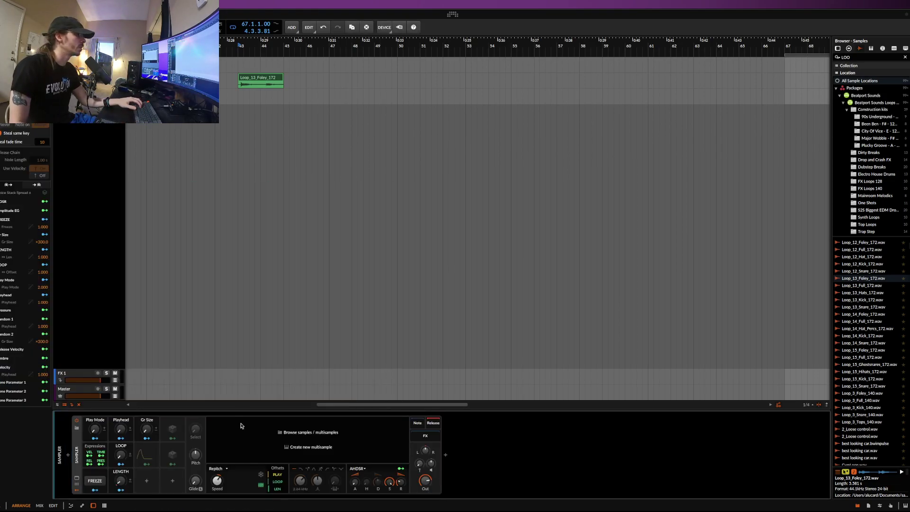
Step: Delete the Sampler's Play Mode, Playhead, Gr Size, Expressions, LOOP and LENGTH modulators
{"action": "right_click", "coordinate": [79, 447]}
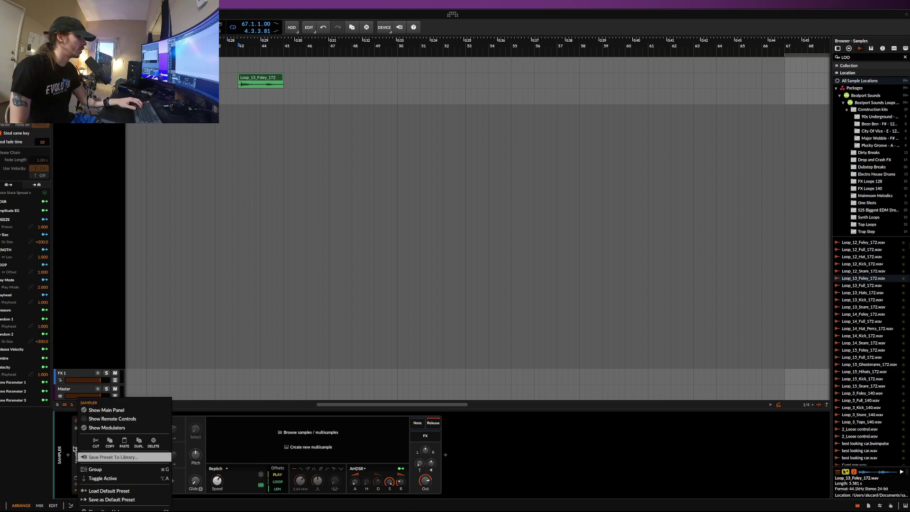
{"action": "left_click", "coordinate": [76, 448]}
{"action": "double_click", "coordinate": [95, 420]}
{"action": "left_click", "coordinate": [124, 474]}
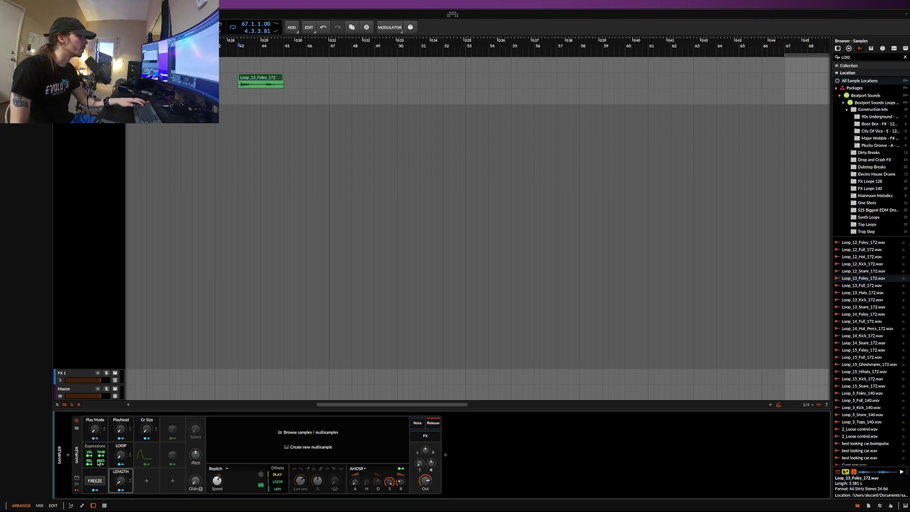
{"action": "left_click", "coordinate": [95, 438]}
{"action": "left_click", "coordinate": [101, 439]}
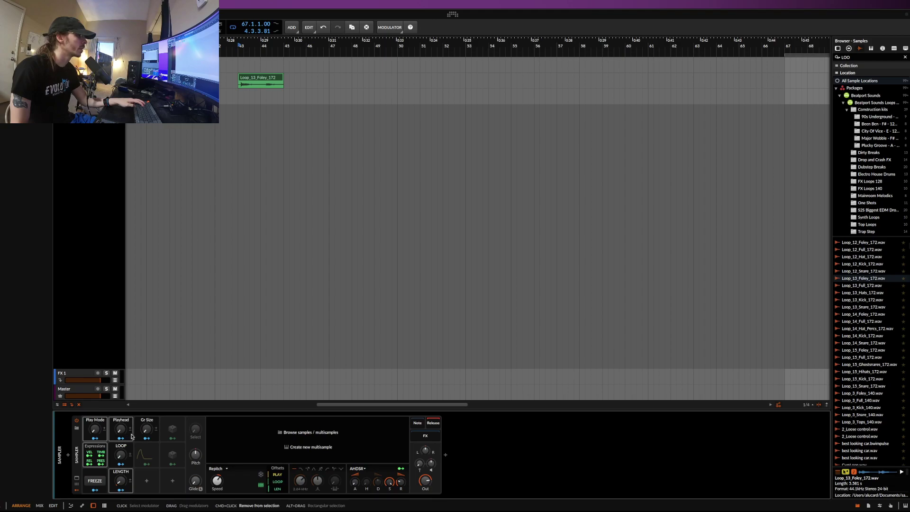
{"action": "left_click", "coordinate": [155, 436]}
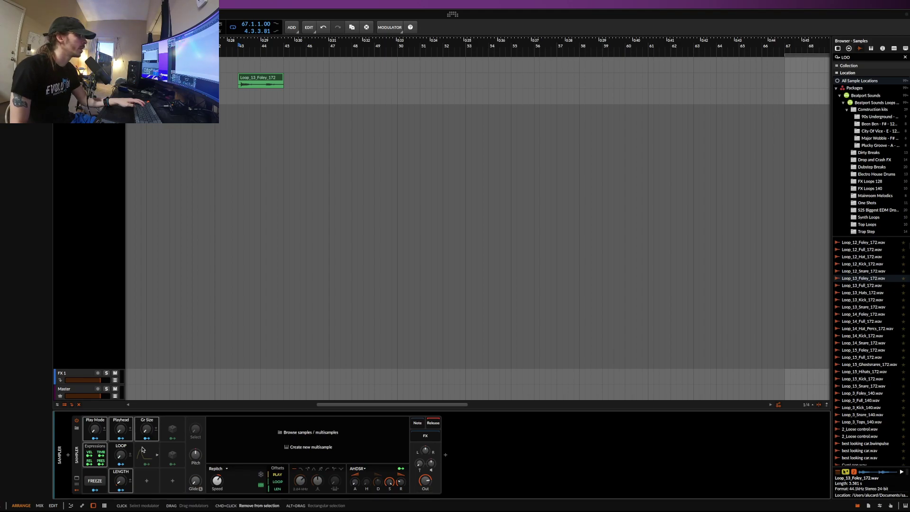
{"action": "left_click", "coordinate": [130, 464]}
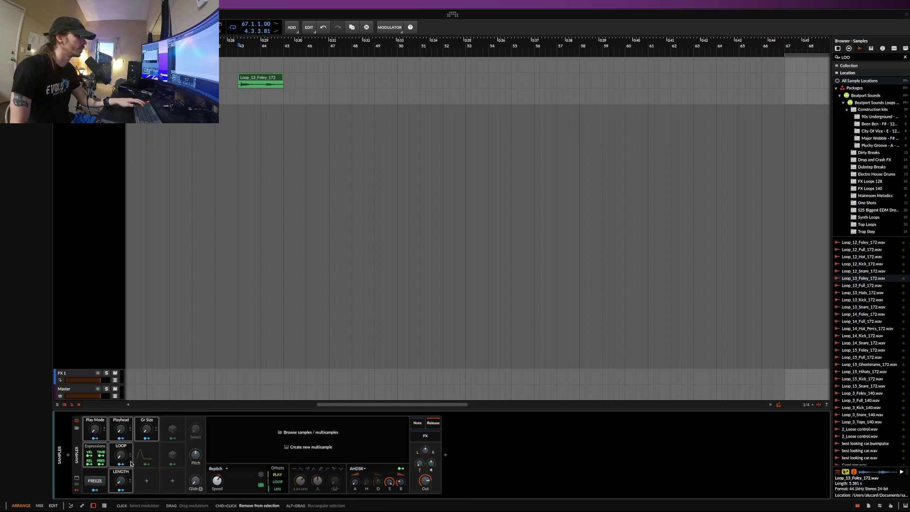
{"action": "key", "text": "Delete"}
Step: Delete the Sampler's remaining FREEZE, ADSR and two Random modulators
{"action": "left_click", "coordinate": [143, 456]}
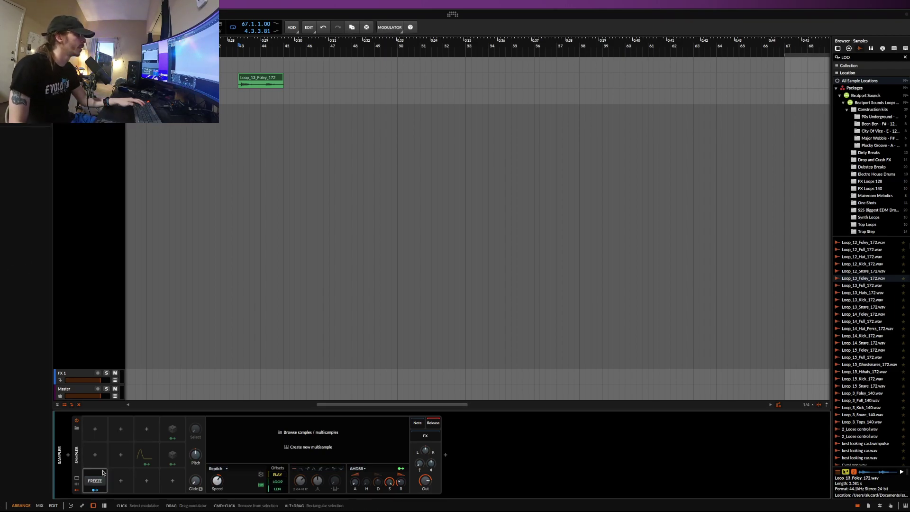
{"action": "left_click", "coordinate": [152, 449]}
{"action": "left_click", "coordinate": [257, 427]}
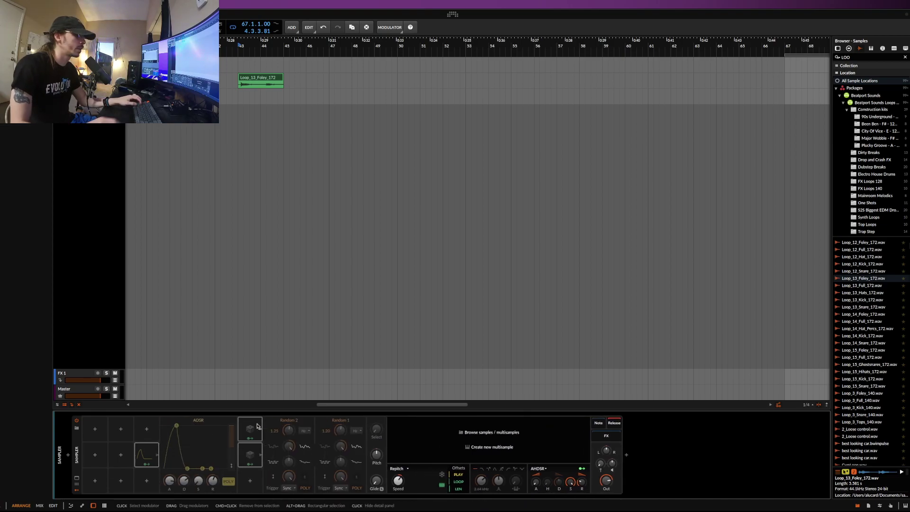
{"action": "key", "text": "Delete"}
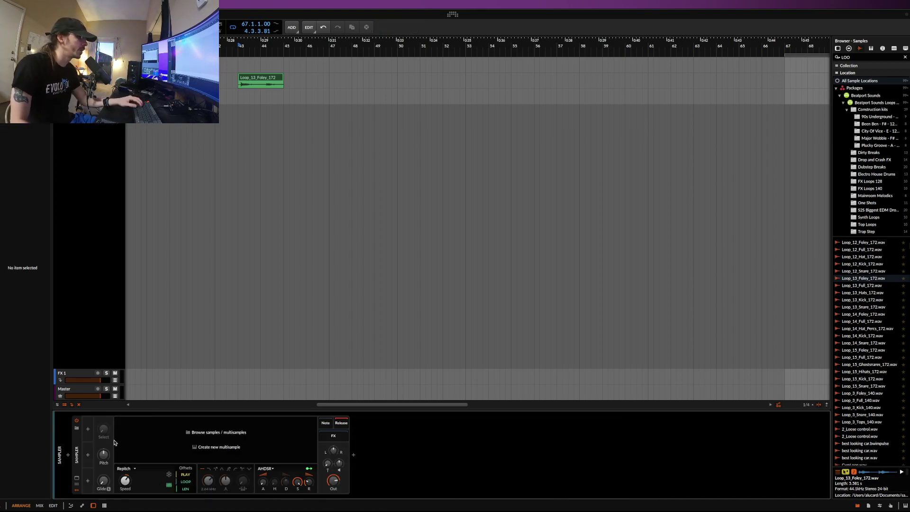
Step: Change the Sampler's playback mode to Textures and add a Keytrack modulator, searching for "KEY"
{"action": "left_click", "coordinate": [127, 469]}
{"action": "left_click", "coordinate": [128, 492]}
{"action": "left_click", "coordinate": [88, 429]}
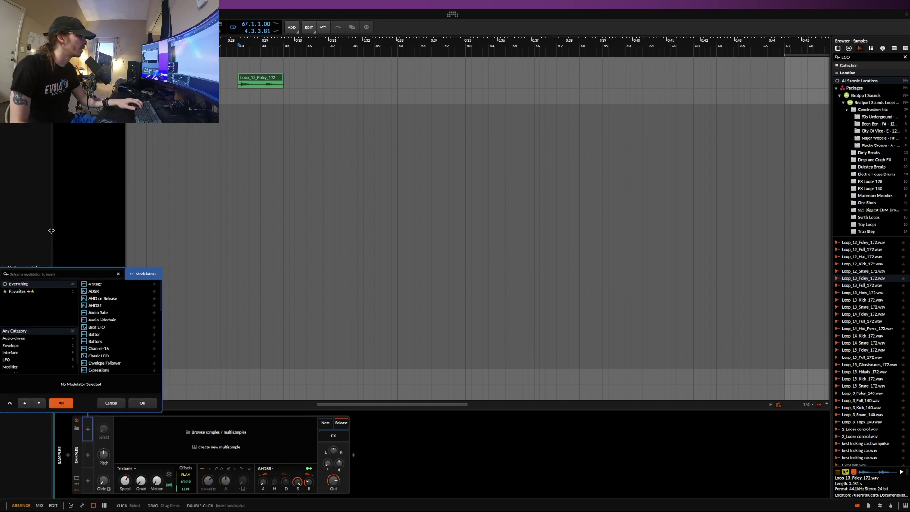
{"action": "type", "text": "key"}
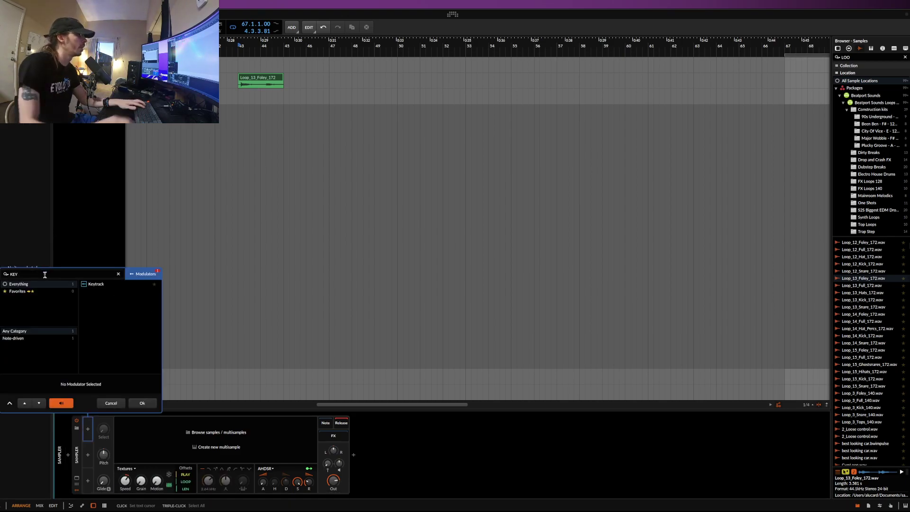
{"action": "left_click", "coordinate": [96, 284]}
{"action": "key", "text": "Return"}
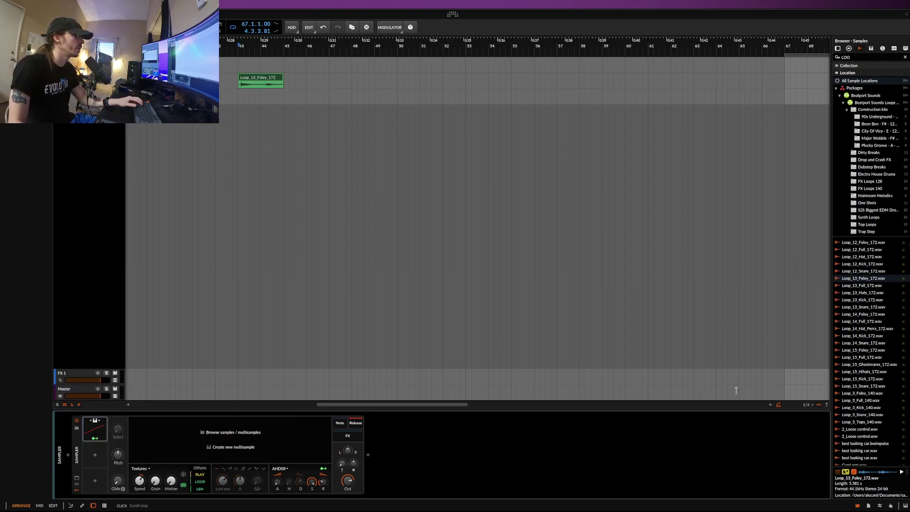
Step: Load Loop_15_Hihats_172.wav into the Sampler and set the Keytrack modulator's root to A-1
{"action": "left_click_drag", "start_coordinate": [864, 371], "coordinate": [284, 433]}
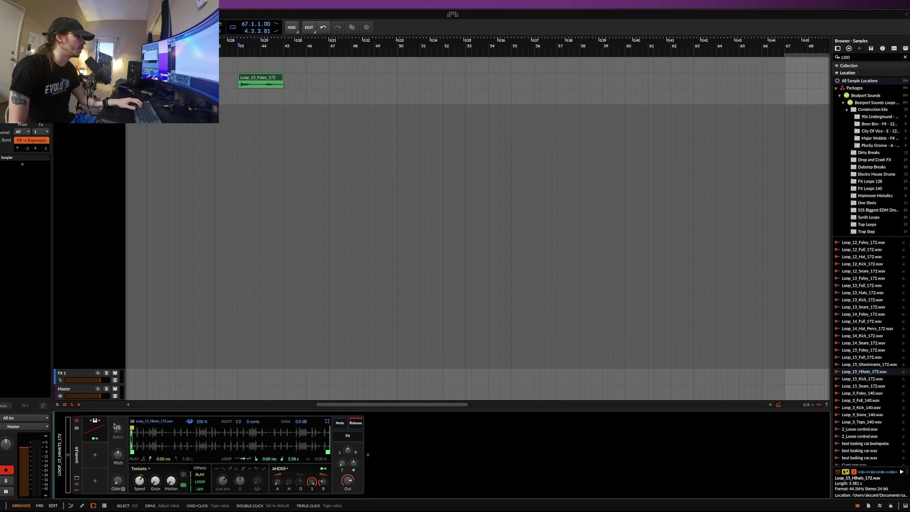
{"action": "left_click", "coordinate": [94, 437]}
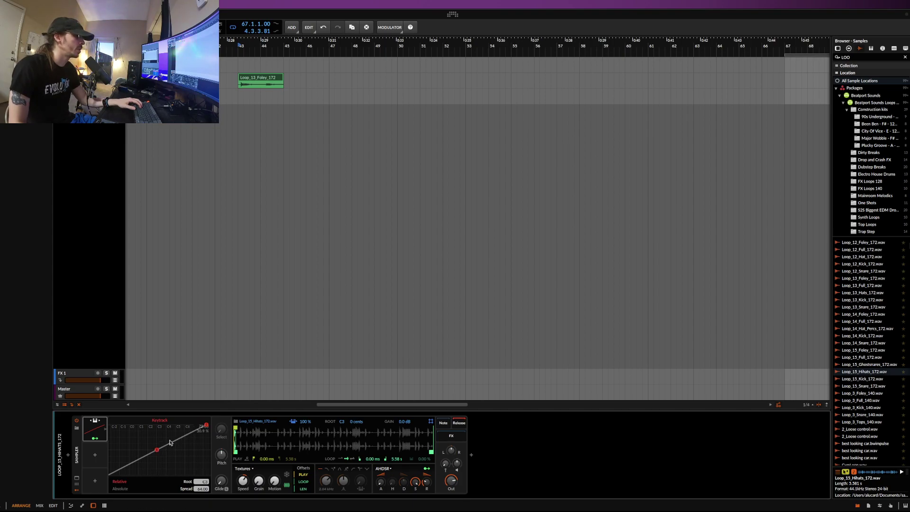
{"action": "left_click_drag", "start_coordinate": [175, 443], "coordinate": [110, 457]}
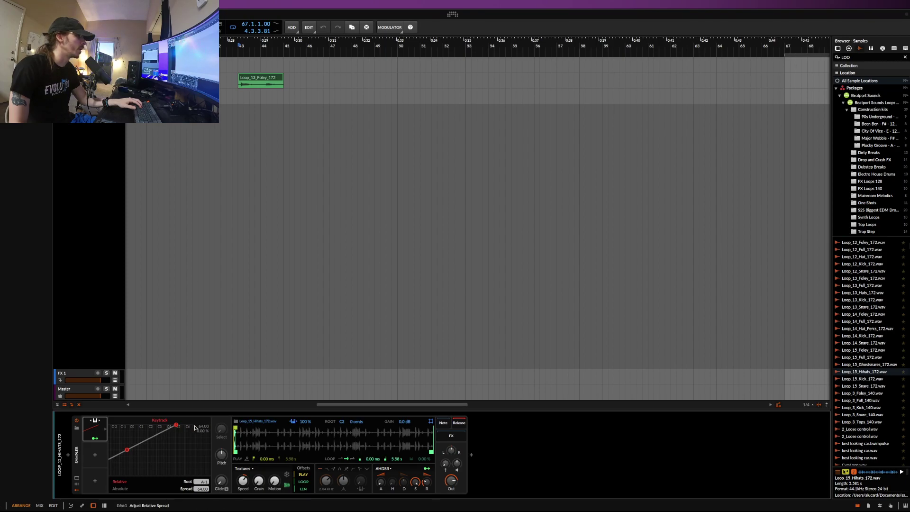
{"action": "left_click", "coordinate": [153, 431]}
{"action": "left_click", "coordinate": [133, 451]}
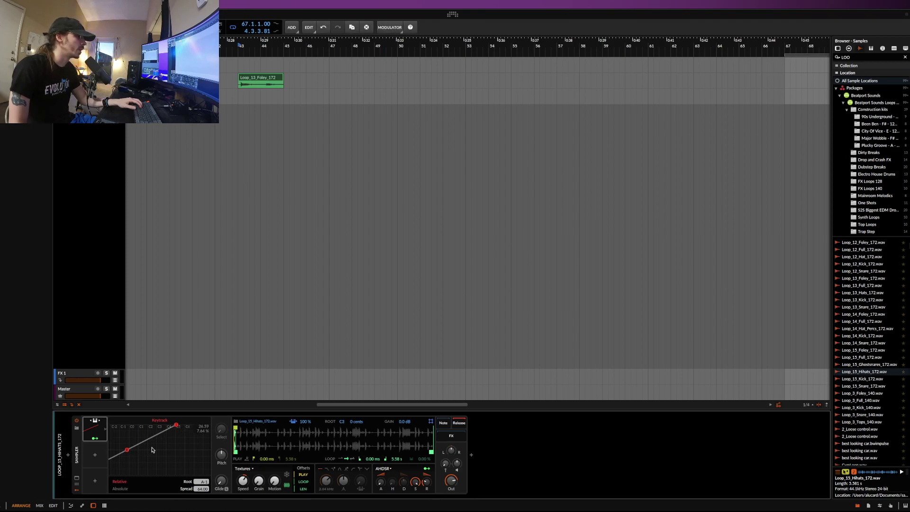
Step: Switch Keytrack to Absolute mode, moving its third curve point to G3 at -10.5 % and its second to G#-2 at 8.82 %
{"action": "left_click", "coordinate": [120, 489]}
{"action": "left_click", "coordinate": [141, 460]}
{"action": "left_click_drag", "start_coordinate": [157, 450], "coordinate": [165, 456]}
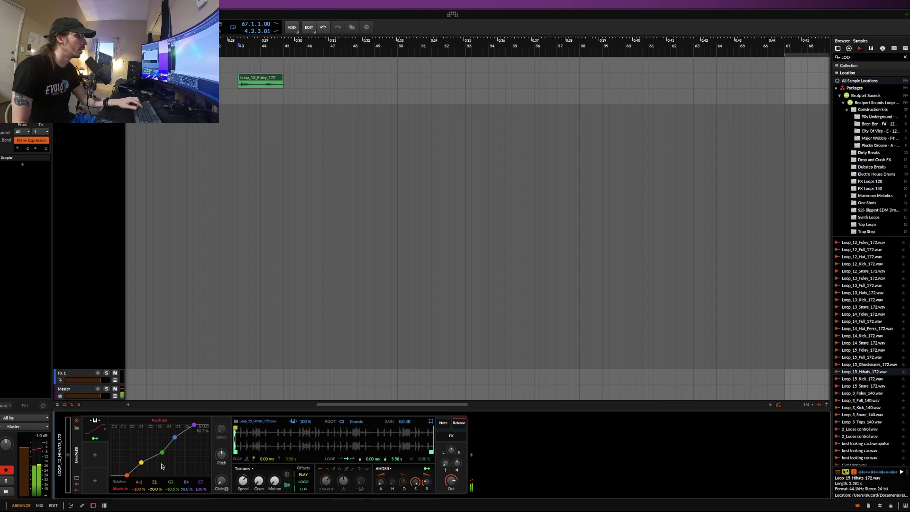
{"action": "left_click_drag", "start_coordinate": [141, 462], "coordinate": [118, 447]}
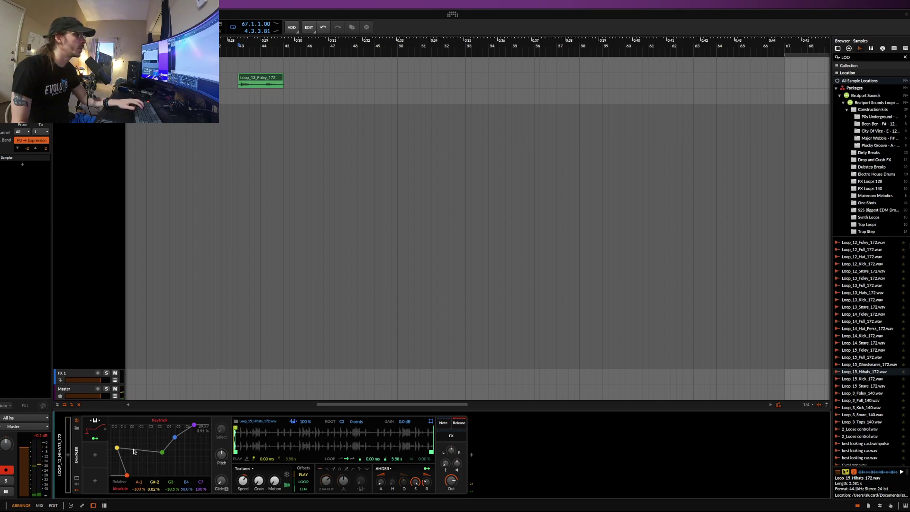
Step: Set the Sampler's loop length offset to 100 % and move Keytrack's third curve point to F1 at 51.0 %
{"action": "left_click", "coordinate": [298, 487]}
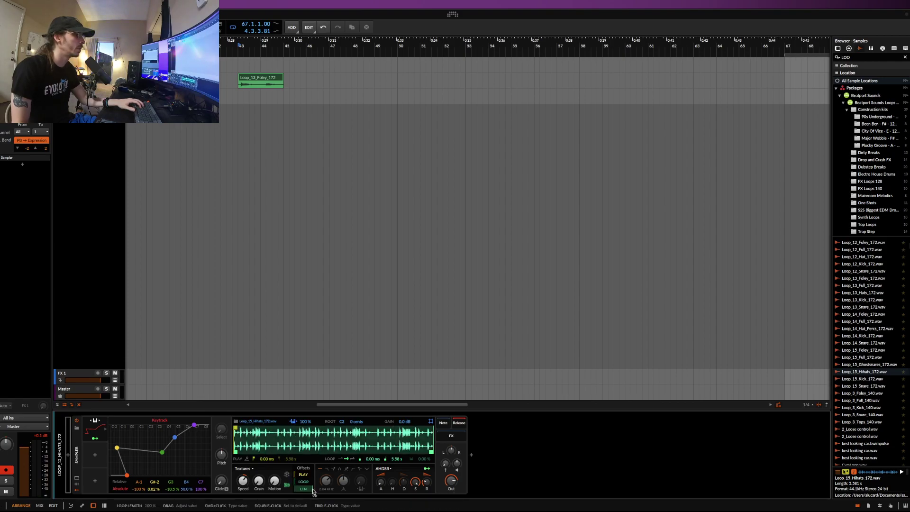
{"action": "left_click", "coordinate": [164, 456]}
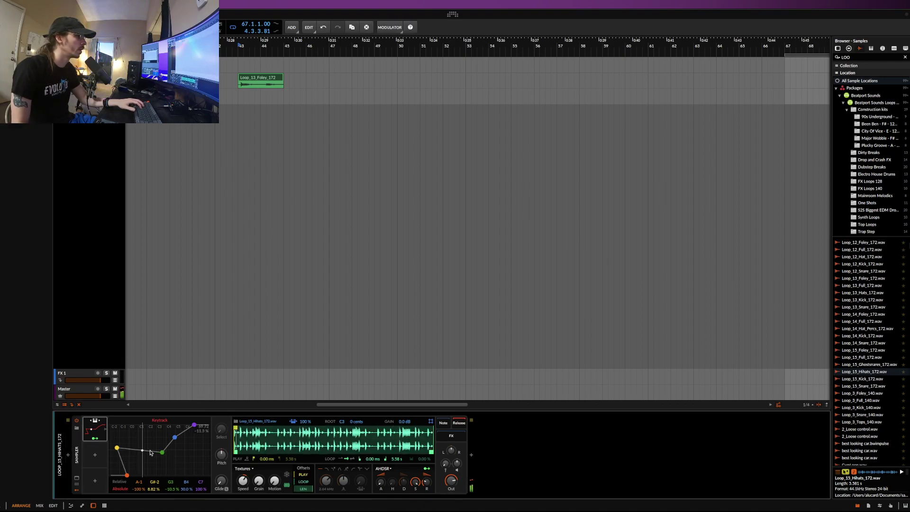
{"action": "left_click", "coordinate": [159, 452]}
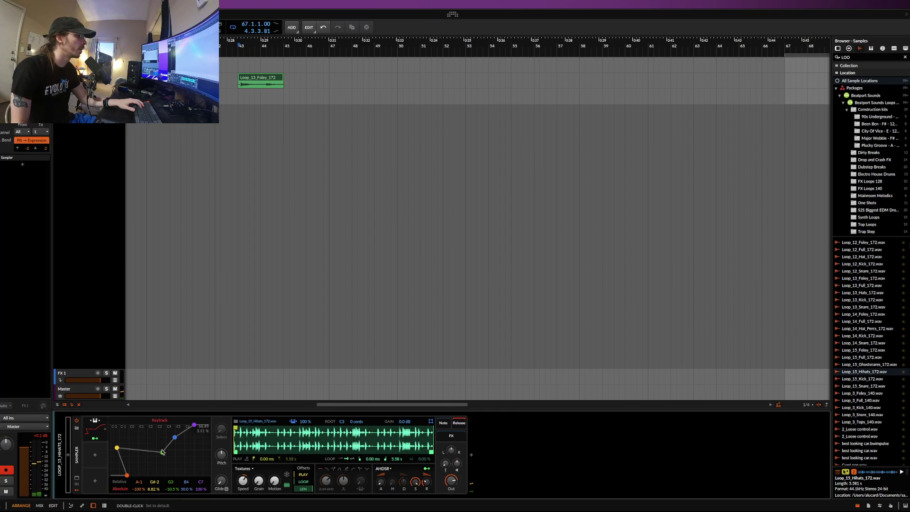
{"action": "left_click", "coordinate": [162, 441]}
{"action": "left_click_drag", "start_coordinate": [162, 449], "coordinate": [138, 437]}
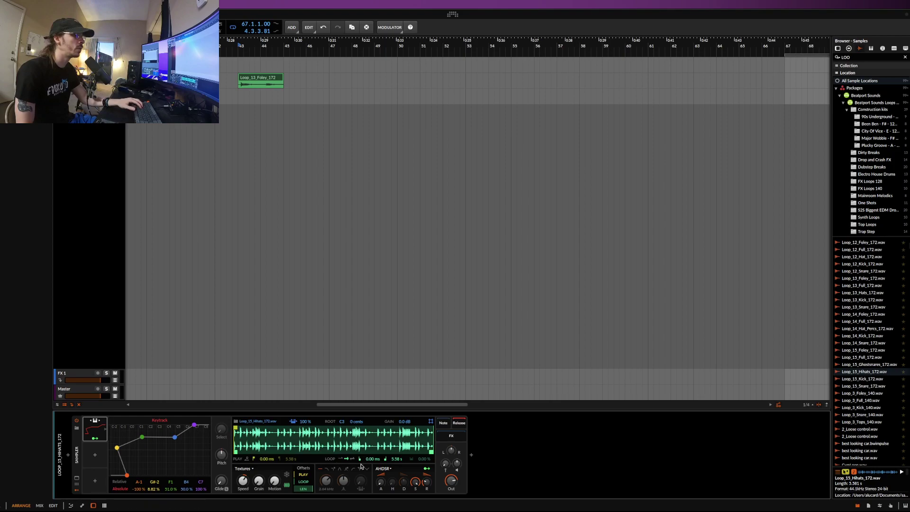
Step: Try adjusting the sample's loop length in the Sampler and undo the change
{"action": "left_click_drag", "start_coordinate": [396, 459], "coordinate": [336, 469]}
{"action": "key", "text": "super+z"}
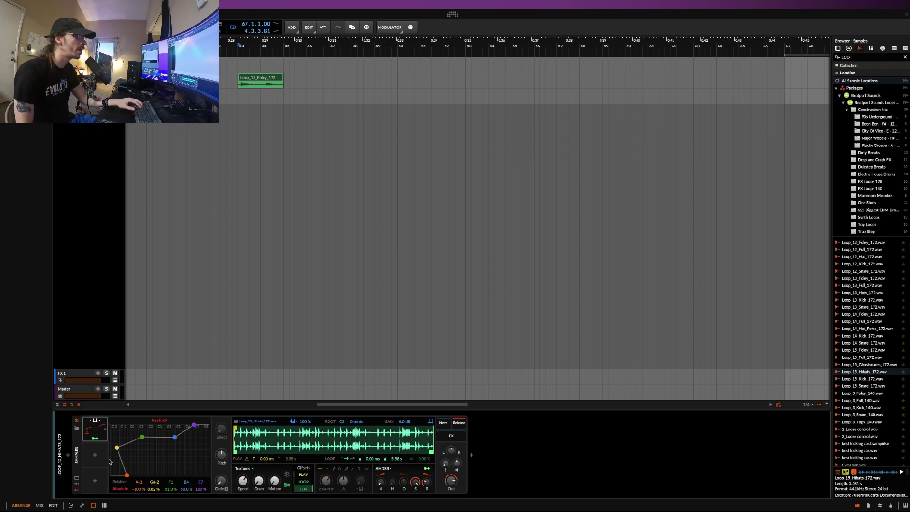
Step: Reshape Keytrack's first three curve points to C-2 at -24.8 %, G#-1 at 14.1 % and D3 at 39.2 %, and play a note
{"action": "left_click_drag", "start_coordinate": [118, 452], "coordinate": [159, 441]}
{"action": "left_click", "coordinate": [117, 471]}
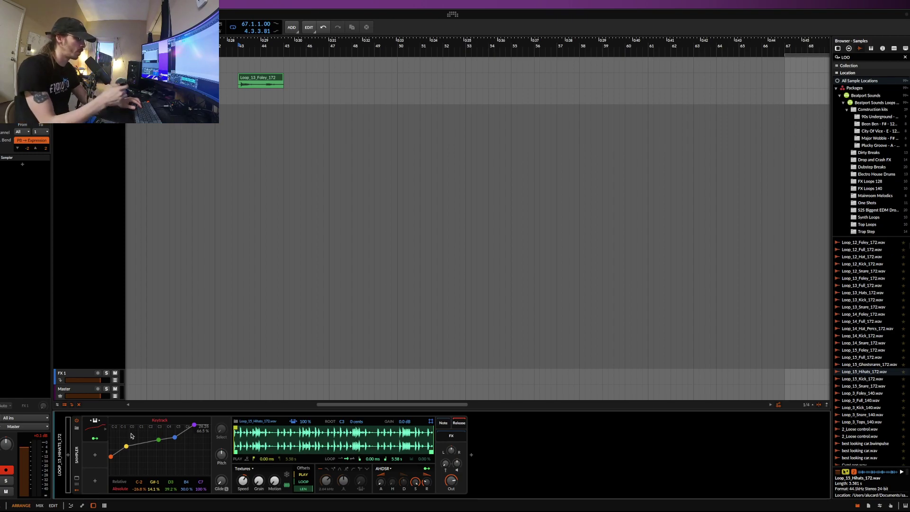
{"action": "key", "text": "a"}
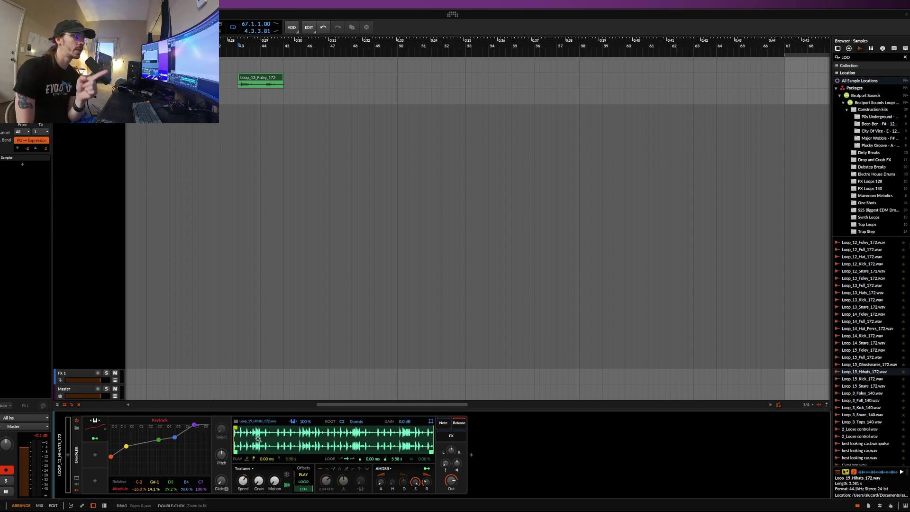
{"action": "left_click", "coordinate": [294, 422]}
{"action": "left_click", "coordinate": [294, 423]}
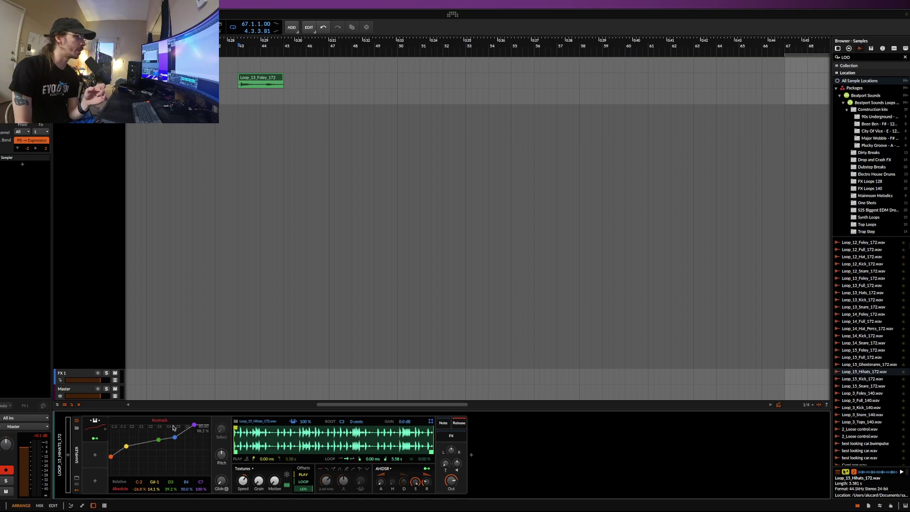
{"action": "left_click", "coordinate": [81, 451]}
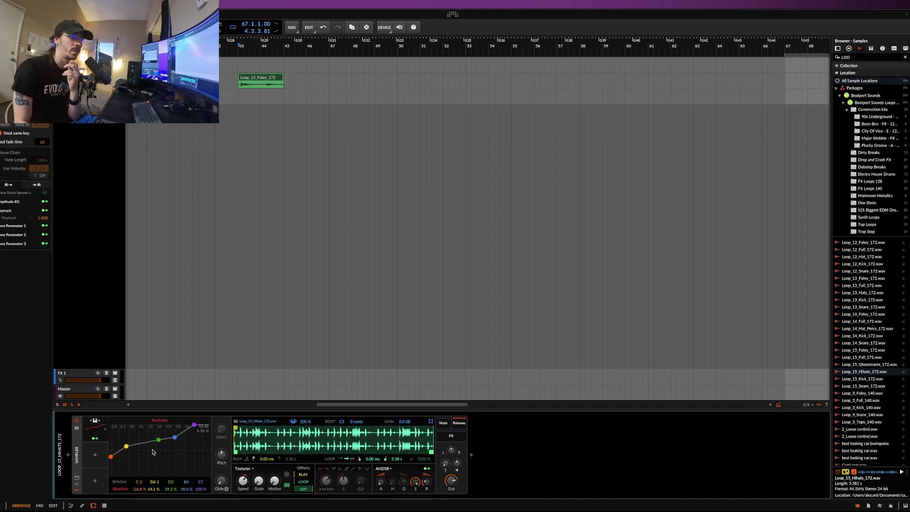
{"action": "left_click", "coordinate": [458, 426]}
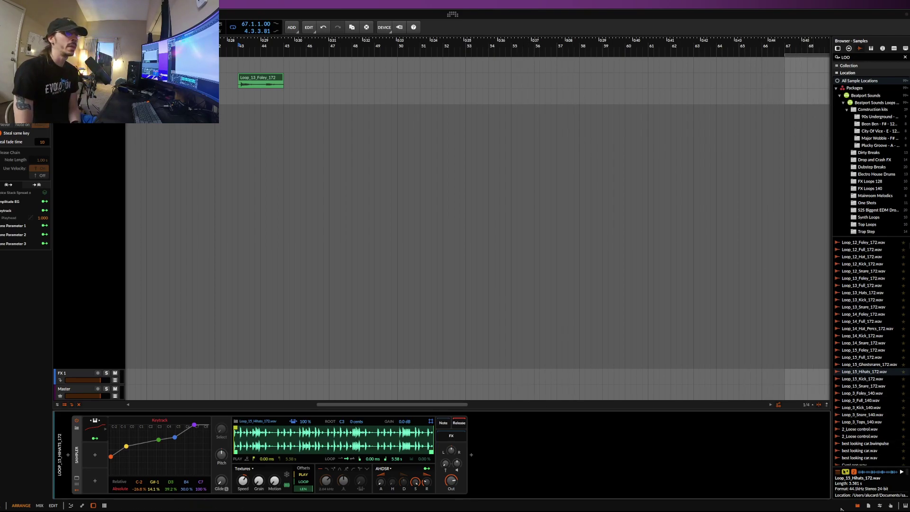
Step: Show the project's sections and locate the Main Section 1A cue marker in the arranger
{"action": "left_click", "coordinate": [869, 505]}
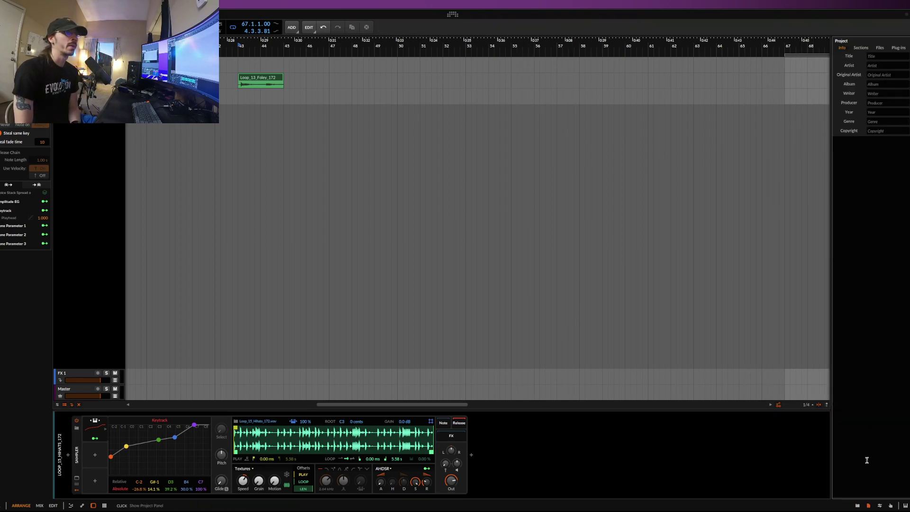
{"action": "left_click", "coordinate": [861, 48]}
{"action": "left_click", "coordinate": [864, 109]}
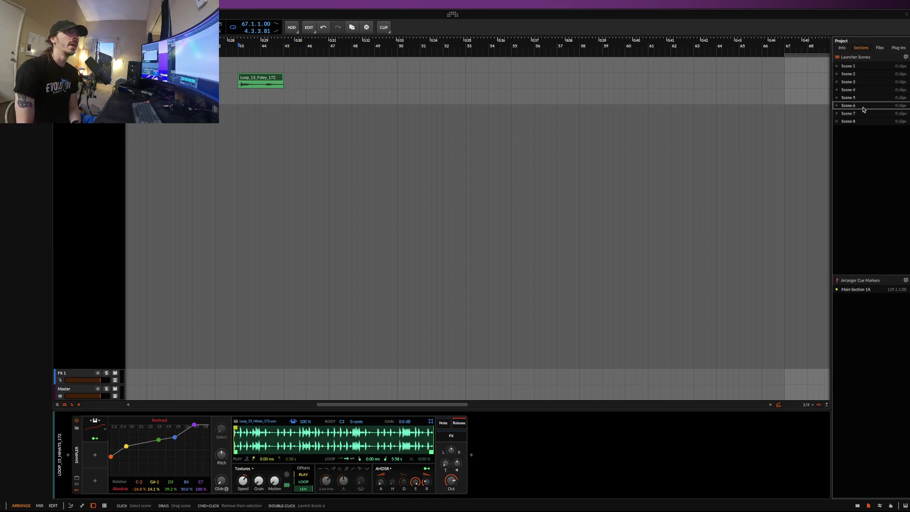
{"action": "left_click", "coordinate": [862, 290]}
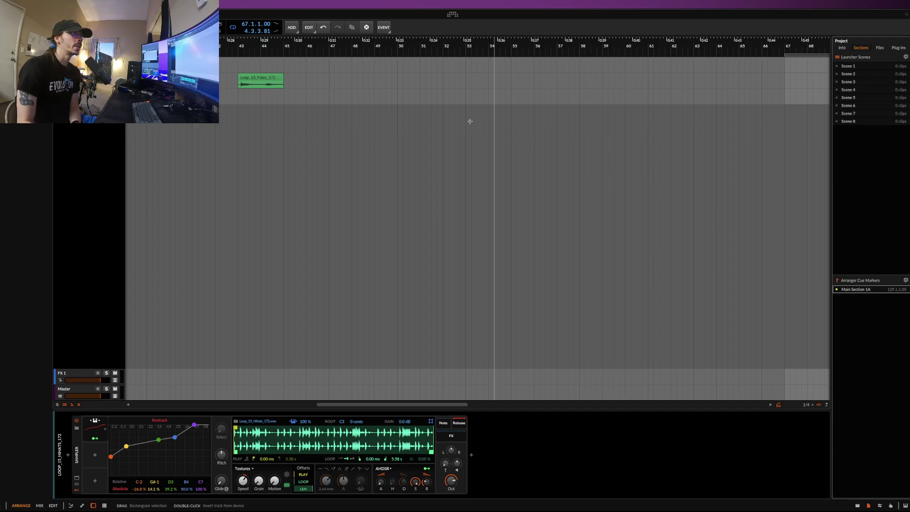
{"action": "scroll", "coordinate": [192, 237], "scroll_direction": "down", "scroll_amount": 4}
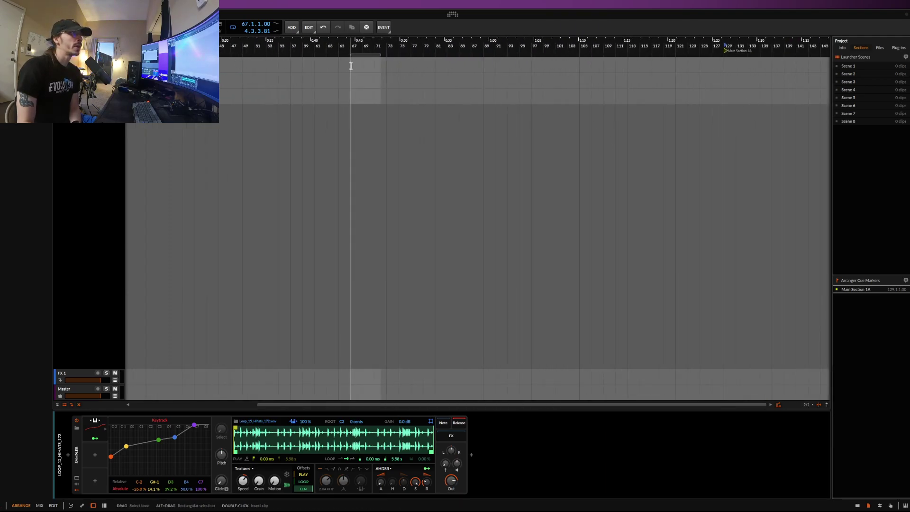
{"action": "left_click_drag", "start_coordinate": [351, 85], "coordinate": [425, 125]}
{"action": "left_click_drag", "start_coordinate": [858, 291], "coordinate": [857, 343]}
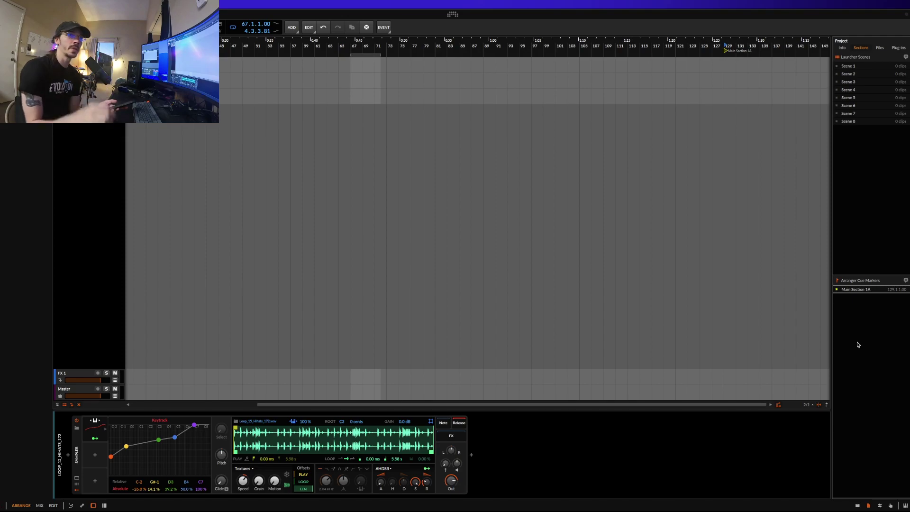
Step: Select the arranger time from bar 65 to 73, then a range starting at bar 129, and reselect the Main Section 1A marker
{"action": "left_click_drag", "start_coordinate": [340, 74], "coordinate": [385, 98]}
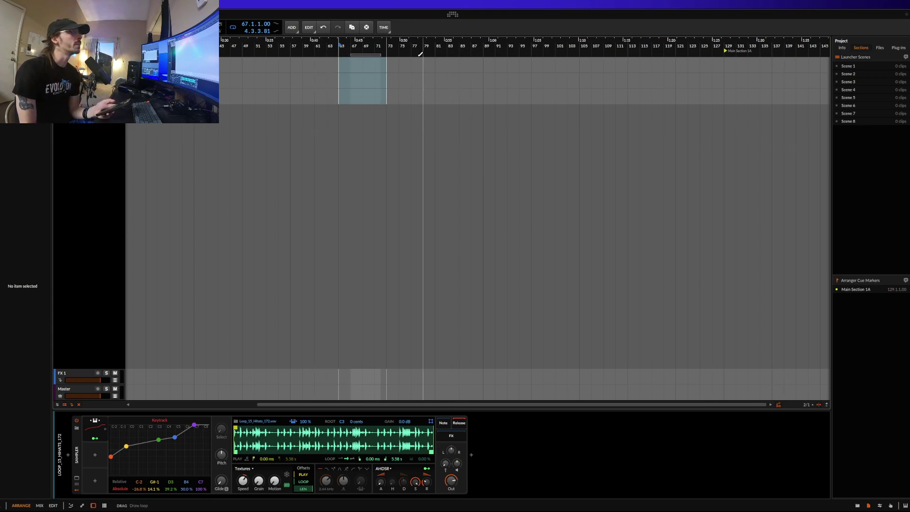
{"action": "scroll", "coordinate": [721, 75], "scroll_direction": "right", "scroll_amount": 3}
{"action": "left_click_drag", "start_coordinate": [622, 71], "coordinate": [697, 105]}
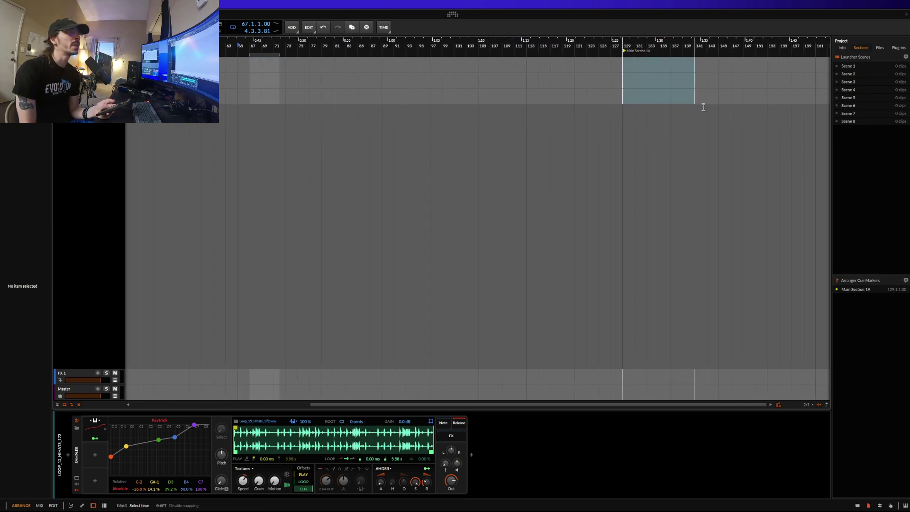
{"action": "left_click", "coordinate": [865, 290]}
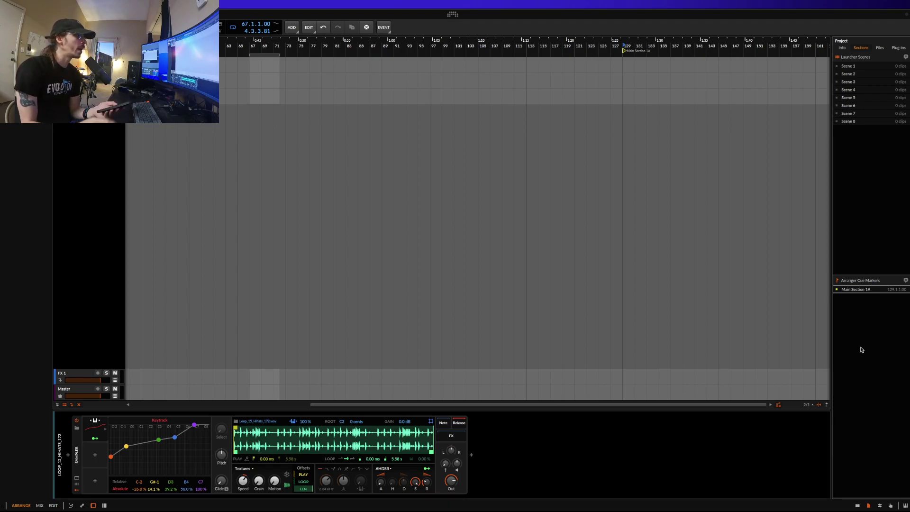
Step: Locate and select the Loop_13_Foley_172 clip in the arranger and examine it up close
{"action": "left_click", "coordinate": [75, 202]}
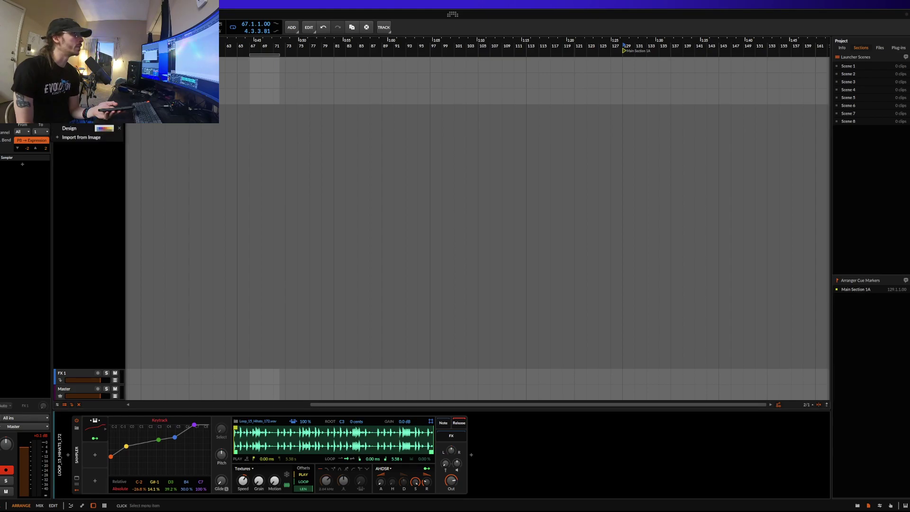
{"action": "scroll", "coordinate": [246, 140], "scroll_direction": "down", "scroll_amount": 2}
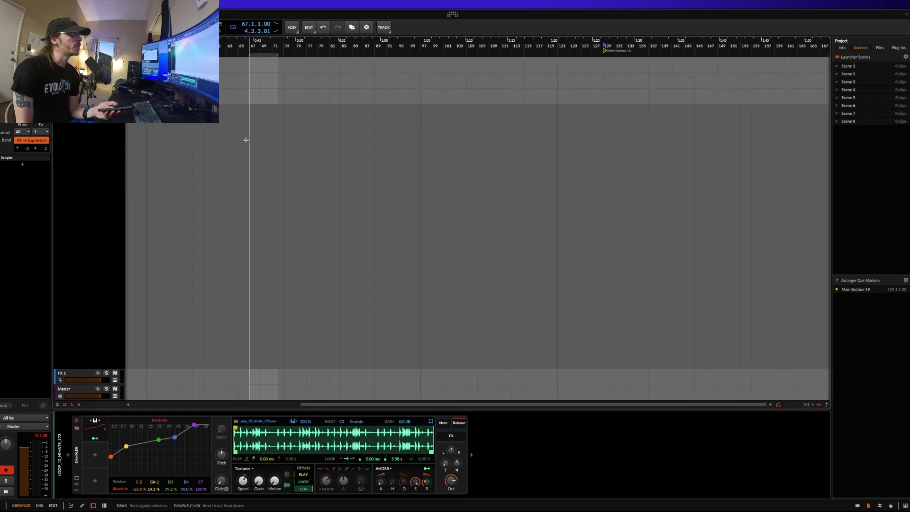
{"action": "scroll", "coordinate": [171, 143], "scroll_direction": "up", "scroll_amount": 4}
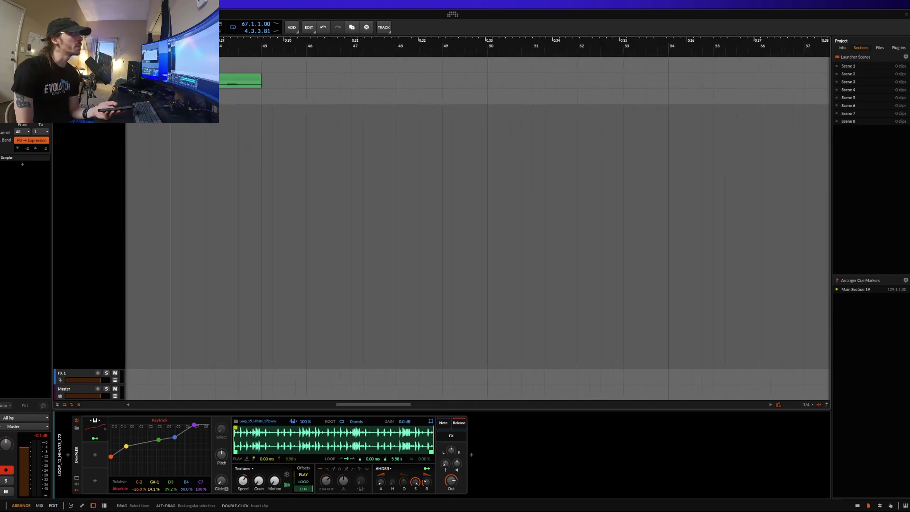
{"action": "left_click", "coordinate": [200, 189]}
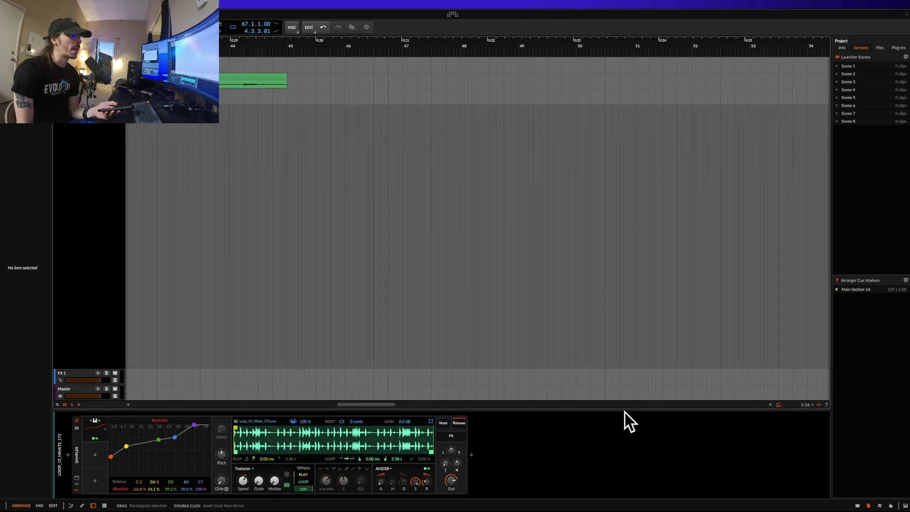
{"action": "scroll", "coordinate": [382, 247], "scroll_direction": "left", "scroll_amount": 2}
{"action": "left_click", "coordinate": [274, 78]}
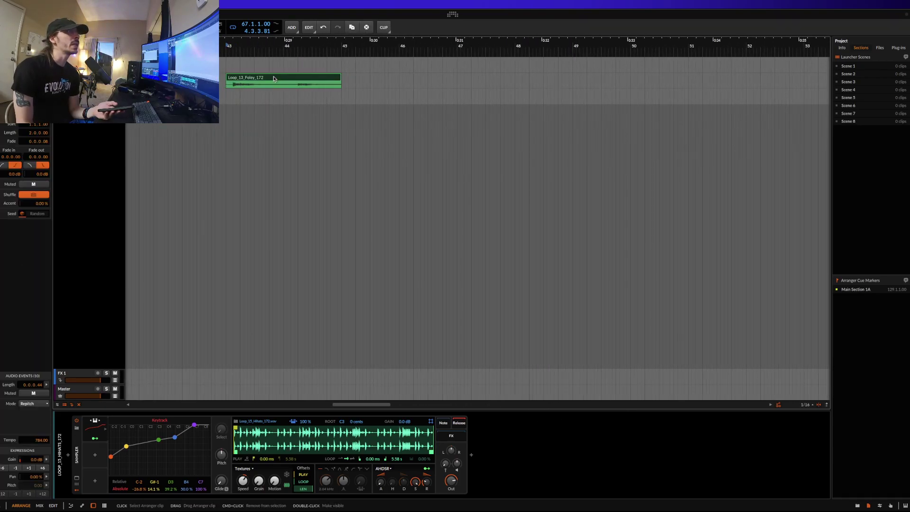
{"action": "scroll", "coordinate": [265, 81], "scroll_direction": "up", "scroll_amount": 5}
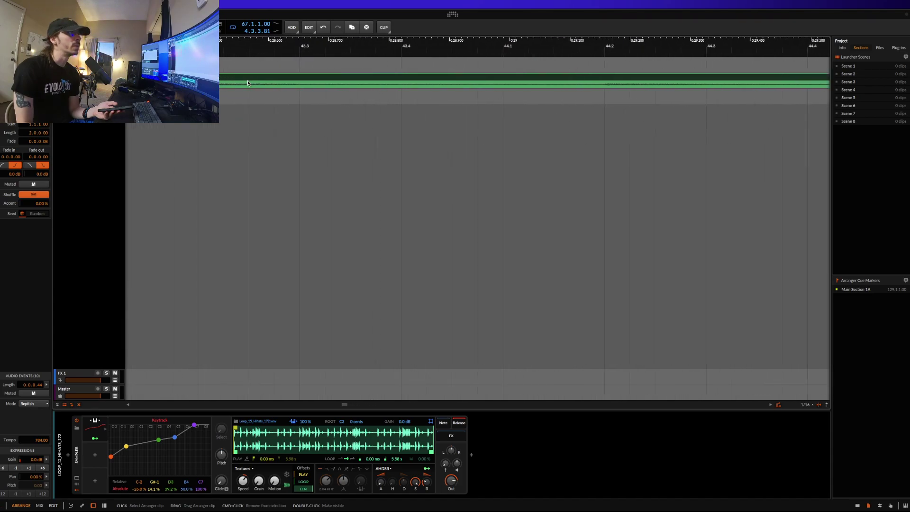
Step: Select a stretch of time inside the Foley clip, then place the arranger cursor at beat 43.3
{"action": "left_click_drag", "start_coordinate": [253, 86], "coordinate": [405, 85]}
{"action": "left_click", "coordinate": [374, 77]}
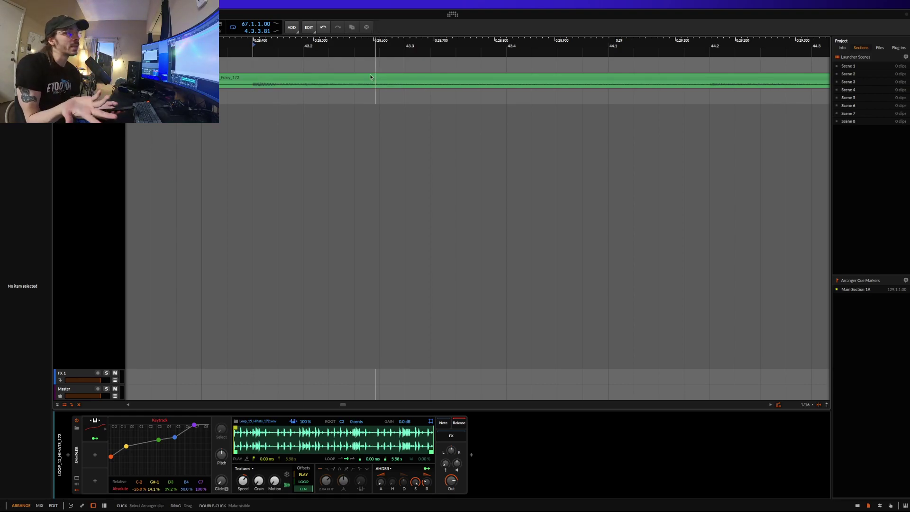
{"action": "left_click", "coordinate": [405, 65]}
{"action": "left_click", "coordinate": [410, 85]}
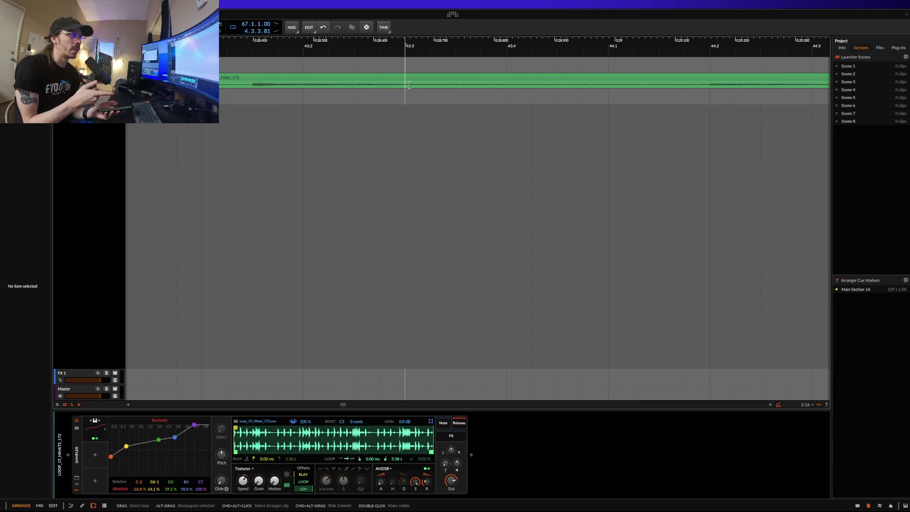
Step: Move the Loop_13_Foley_172 clip slightly later and trim its start to the first transient at beat 43.2
{"action": "scroll", "coordinate": [409, 86], "scroll_direction": "down", "scroll_amount": 5}
{"action": "left_click", "coordinate": [370, 79]}
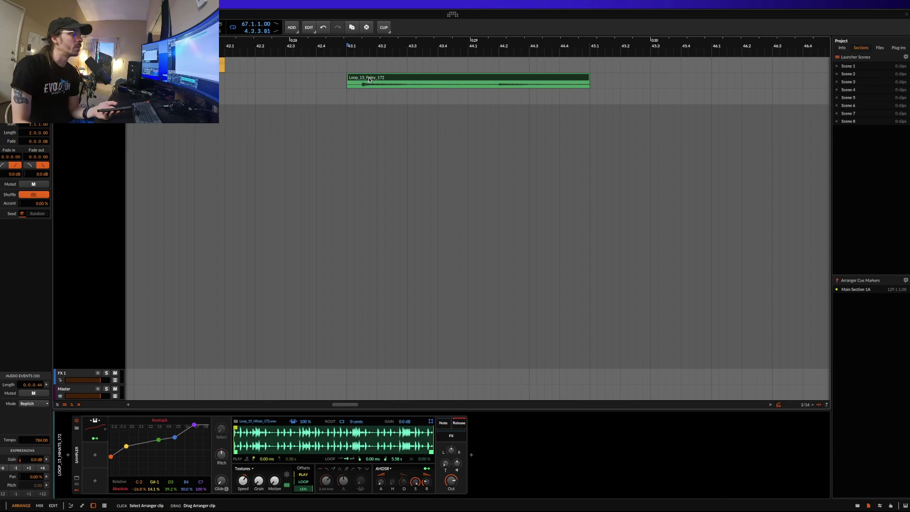
{"action": "left_click_drag", "start_coordinate": [371, 80], "coordinate": [394, 78]}
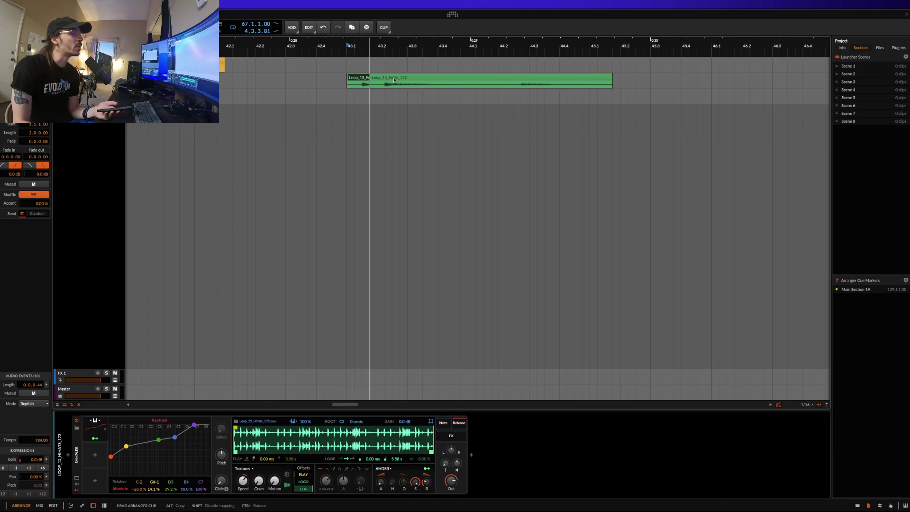
{"action": "scroll", "coordinate": [394, 79], "scroll_direction": "up", "scroll_amount": 2}
{"action": "scroll", "coordinate": [394, 79], "scroll_direction": "up", "scroll_amount": 2}
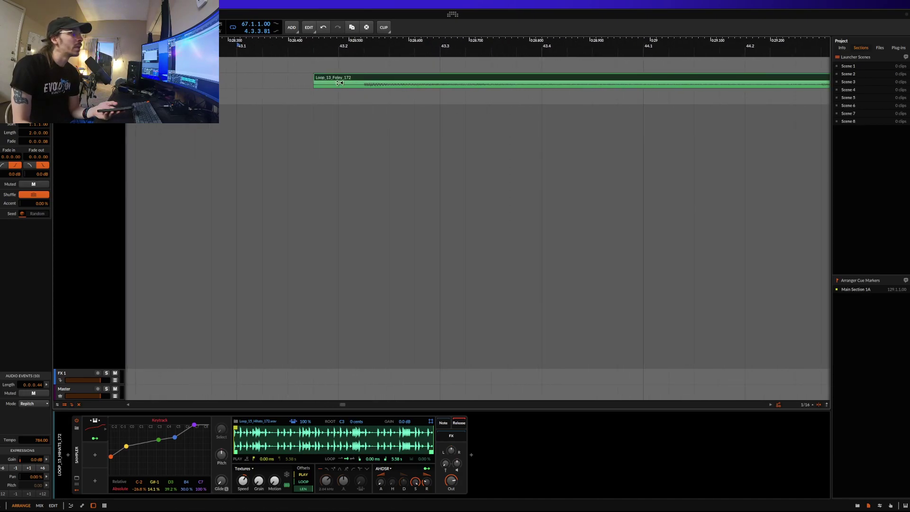
{"action": "left_click_drag", "start_coordinate": [313, 78], "coordinate": [349, 79]}
{"action": "scroll", "coordinate": [349, 80], "scroll_direction": "down", "scroll_amount": 3}
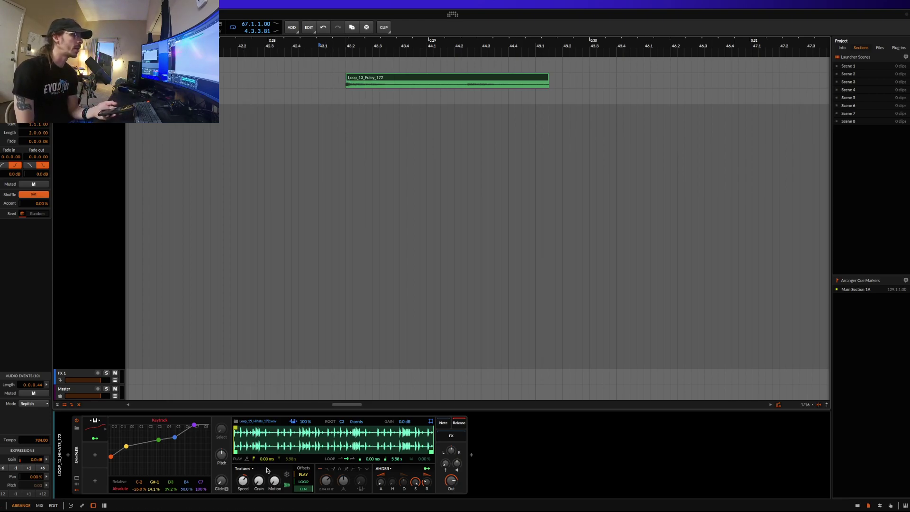
Step: Set the Sampler's play start to about 2.18 s, turn off looping and reverse playback with a shifted play position
{"action": "left_click_drag", "start_coordinate": [266, 459], "coordinate": [297, 468]}
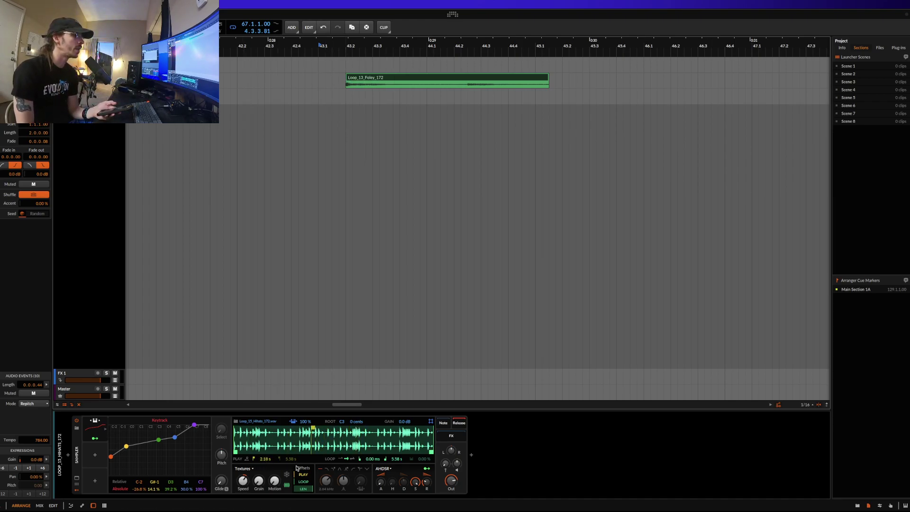
{"action": "left_click", "coordinate": [294, 476]}
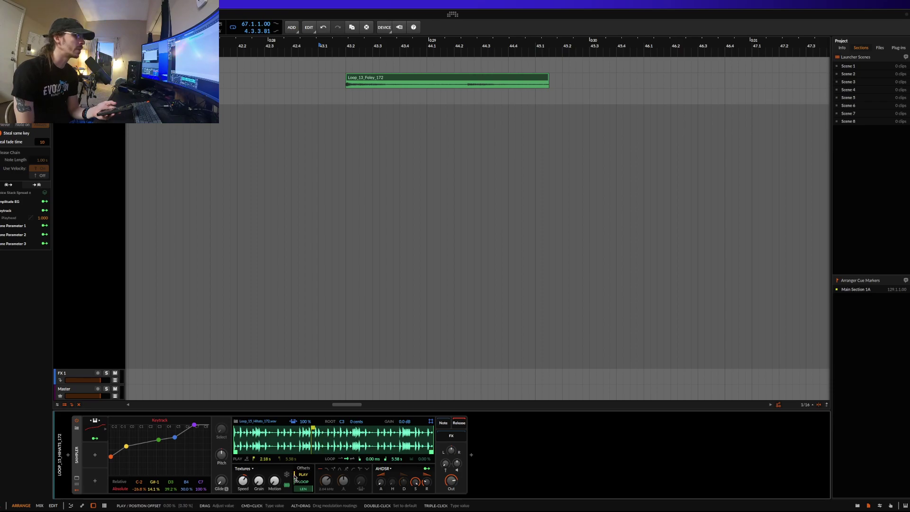
{"action": "left_click", "coordinate": [352, 459]}
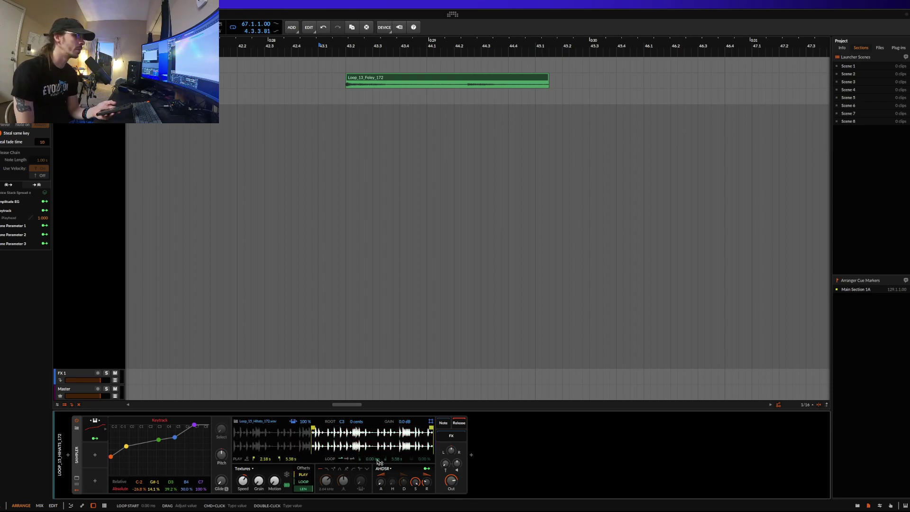
{"action": "left_click", "coordinate": [354, 468]}
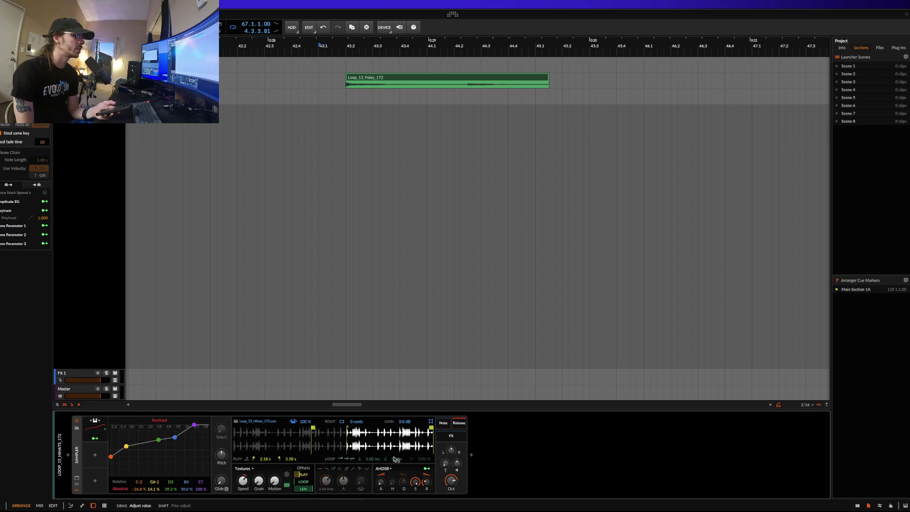
{"action": "left_click", "coordinate": [252, 461]}
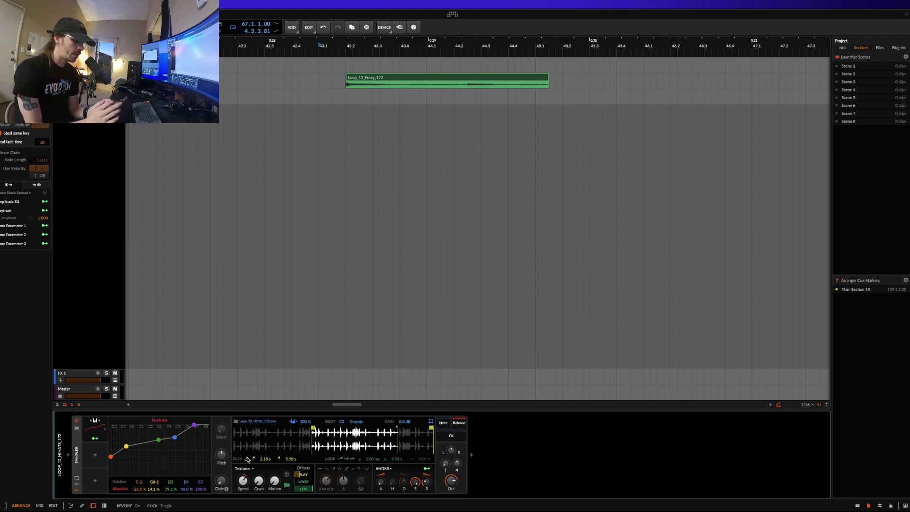
Step: Insert Bitwig's Convolution device after the Sampler
{"action": "double_click", "coordinate": [473, 457]}
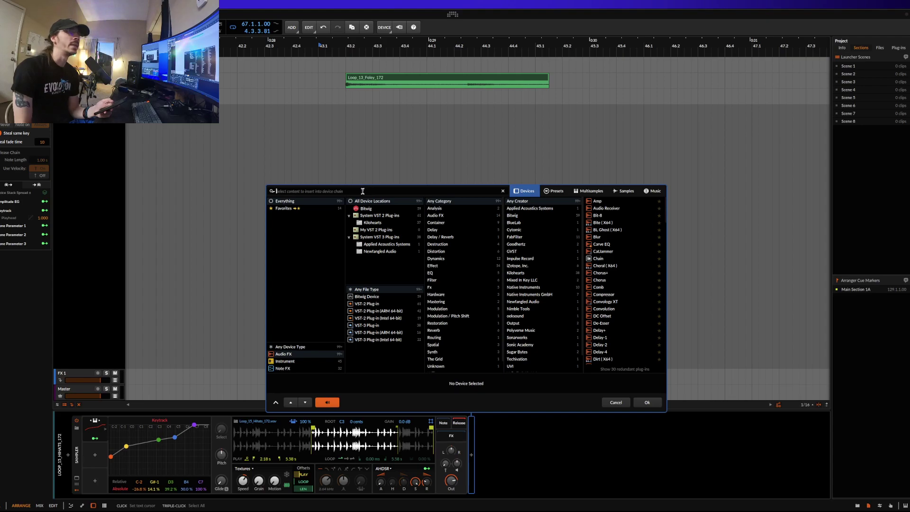
{"action": "type", "text": "conv"}
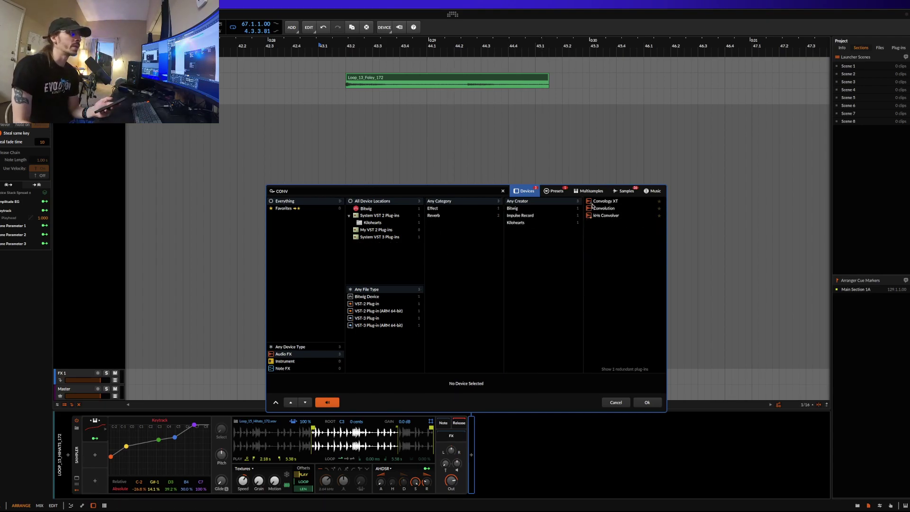
{"action": "left_click", "coordinate": [595, 209]}
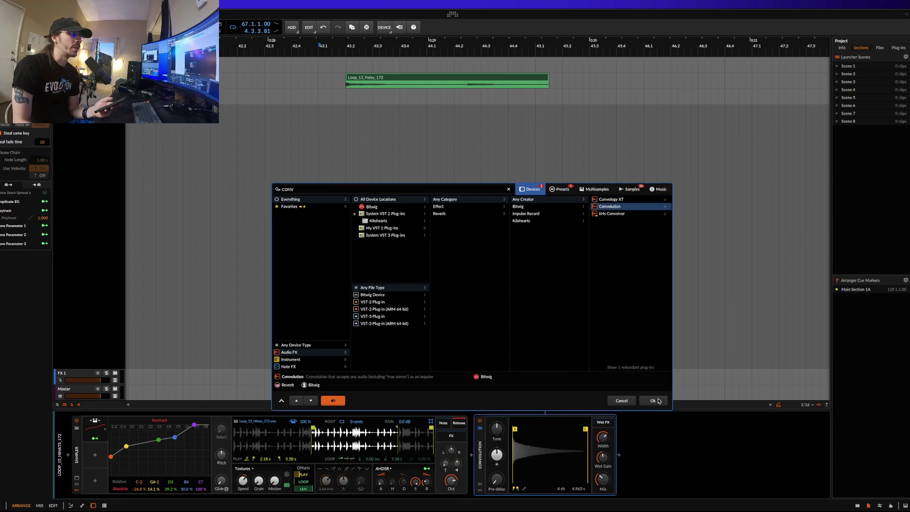
{"action": "left_click", "coordinate": [654, 401]}
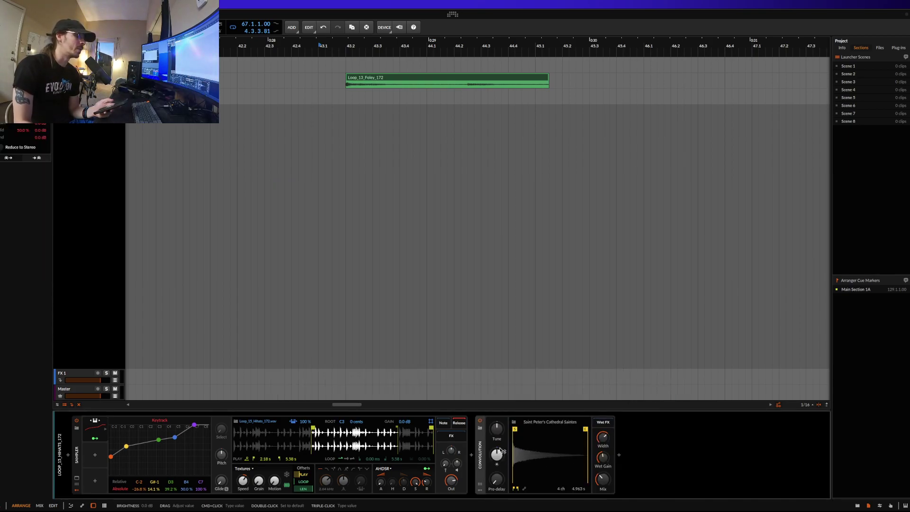
Step: Add a 4-Stage modulator to Convolution, lower the device's Tune and inspect the modulator's envelope
{"action": "left_click", "coordinate": [480, 489]}
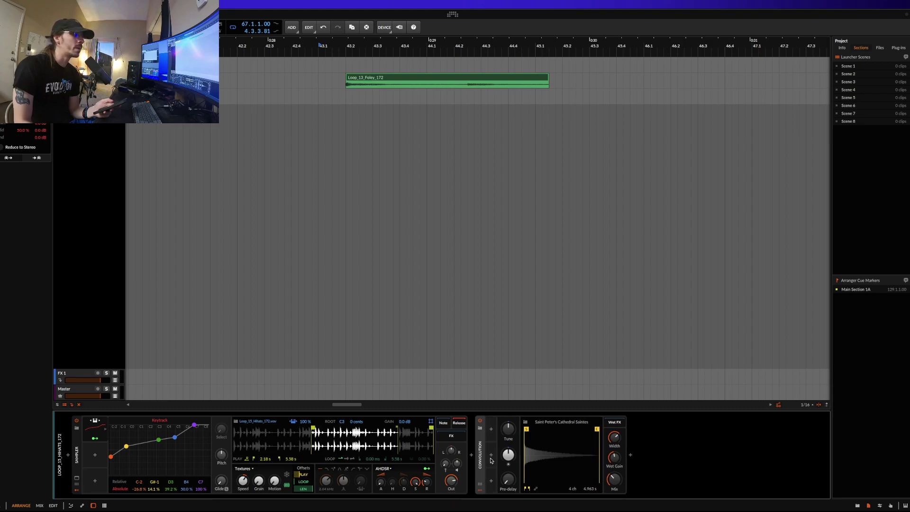
{"action": "left_click", "coordinate": [491, 430]}
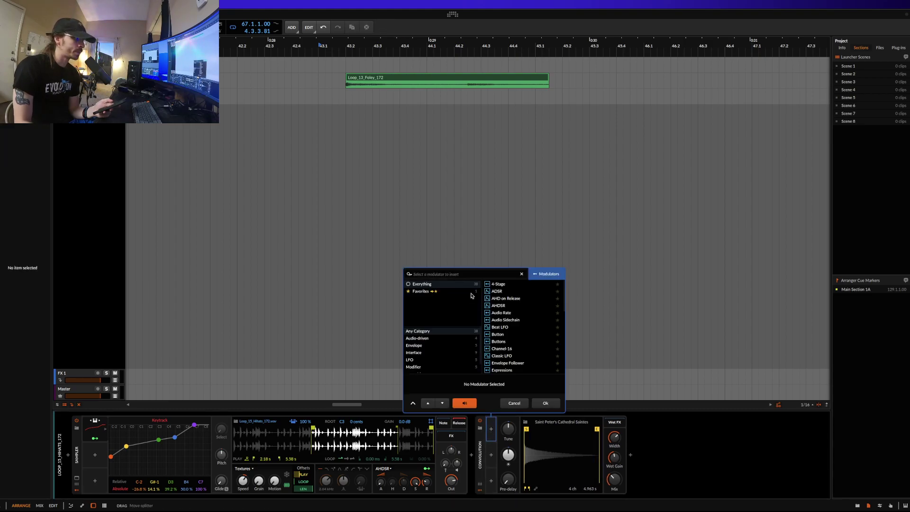
{"action": "left_click", "coordinate": [552, 404]}
{"action": "mouse_move", "coordinate": [524, 429]}
{"action": "left_mouse_down"}
{"action": "mouse_move", "coordinate": [523, 410]}
{"action": "mouse_move", "coordinate": [523, 429]}
{"action": "left_mouse_up"}
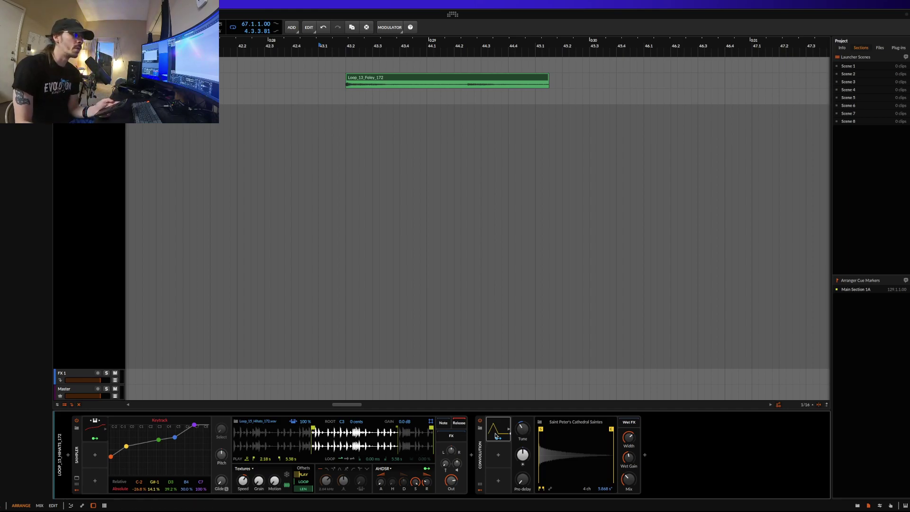
{"action": "left_click", "coordinate": [507, 432]}
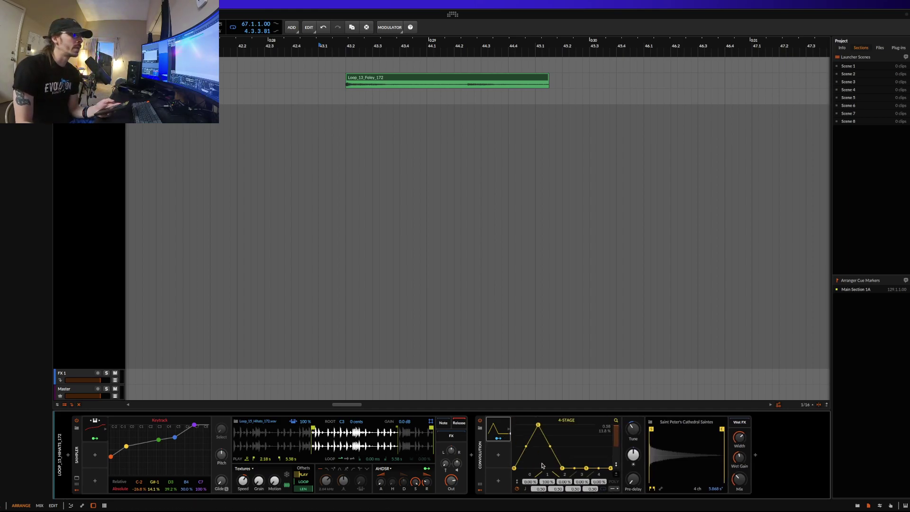
{"action": "left_click", "coordinate": [498, 433]}
Step: Add a Random modulator to Convolution in the slot below the 4-Stage
{"action": "left_click", "coordinate": [498, 455]}
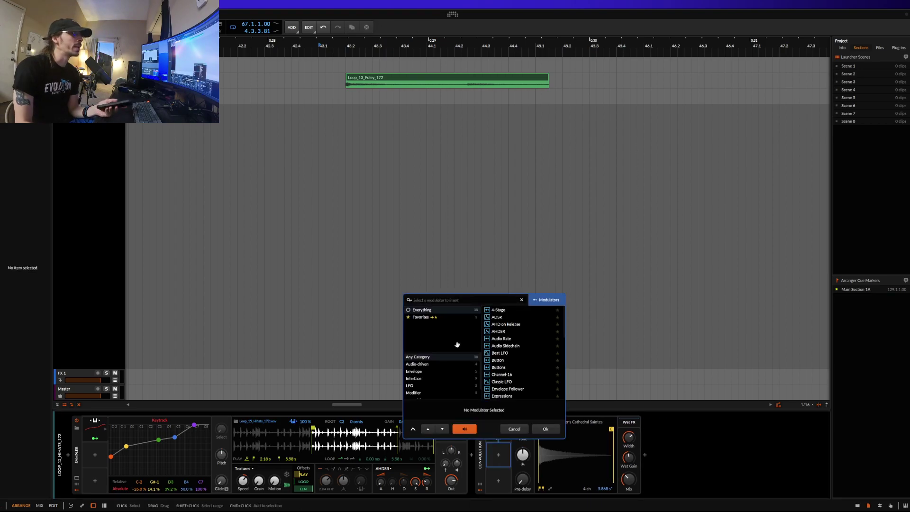
{"action": "type", "text": "RANDOM"}
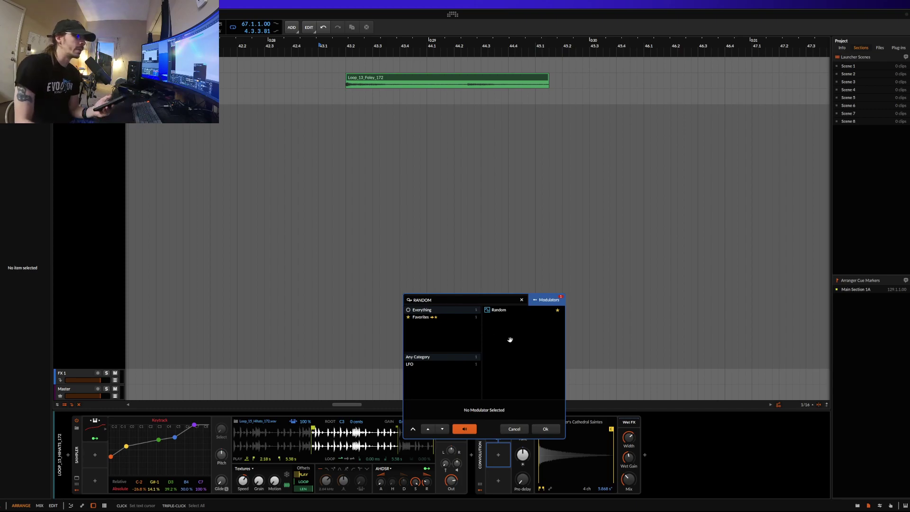
{"action": "left_click", "coordinate": [505, 312]}
{"action": "left_click", "coordinate": [546, 429]}
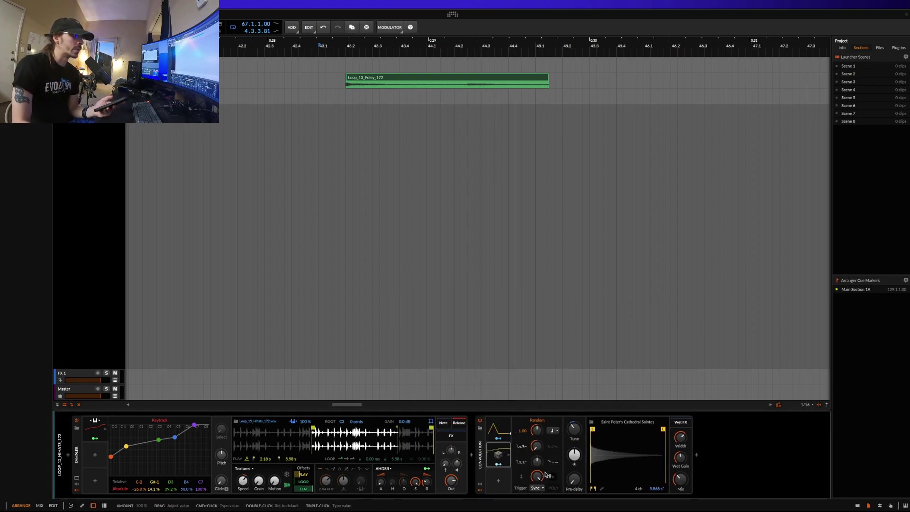
Step: Set the Random modulator's trigger mode to Free
{"action": "mouse_move", "coordinate": [537, 460]}
{"action": "left_click", "coordinate": [537, 488]}
{"action": "left_click", "coordinate": [540, 499]}
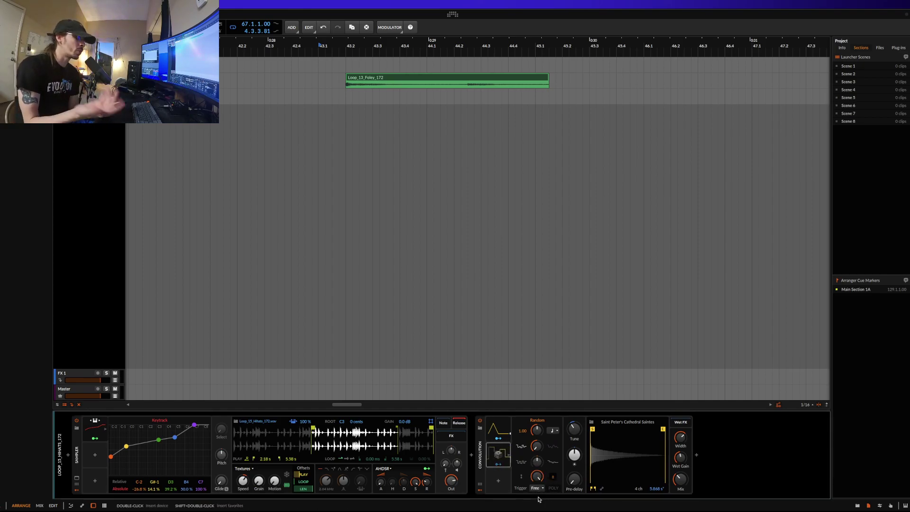
{"action": "right_click", "coordinate": [500, 463]}
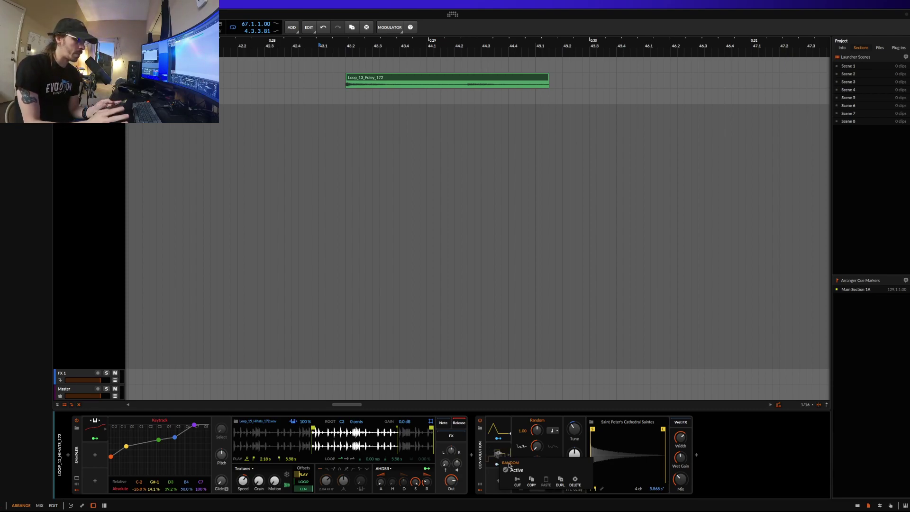
{"action": "left_click", "coordinate": [699, 459]}
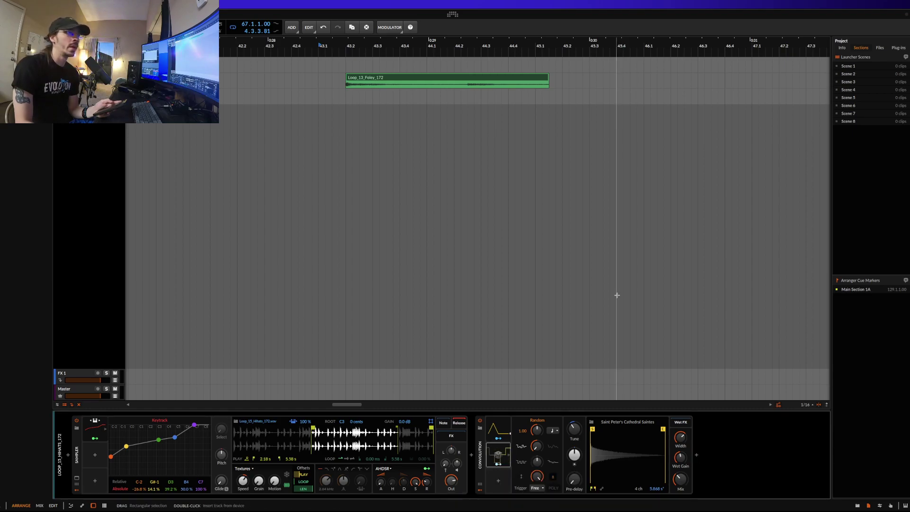
Step: Insert an FX Grid after Convolution and open its patch for editing
{"action": "left_click", "coordinate": [697, 455]}
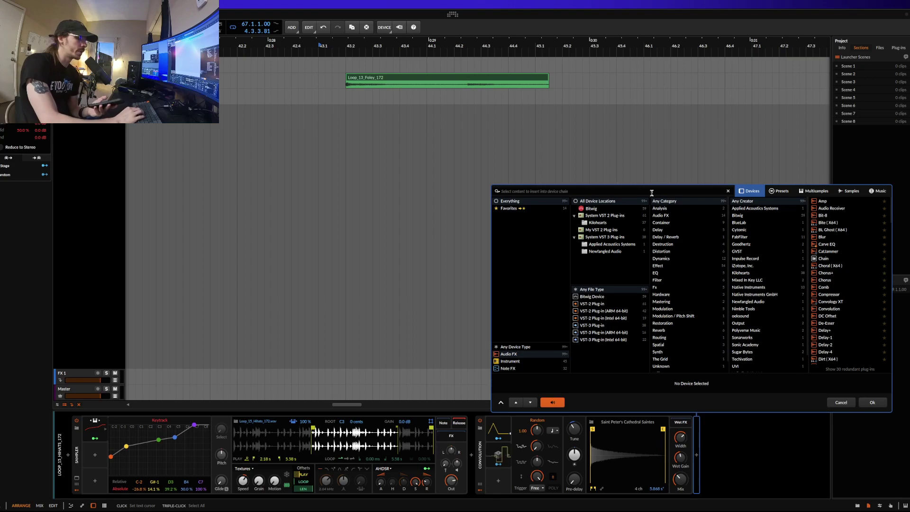
{"action": "type", "text": "FX"}
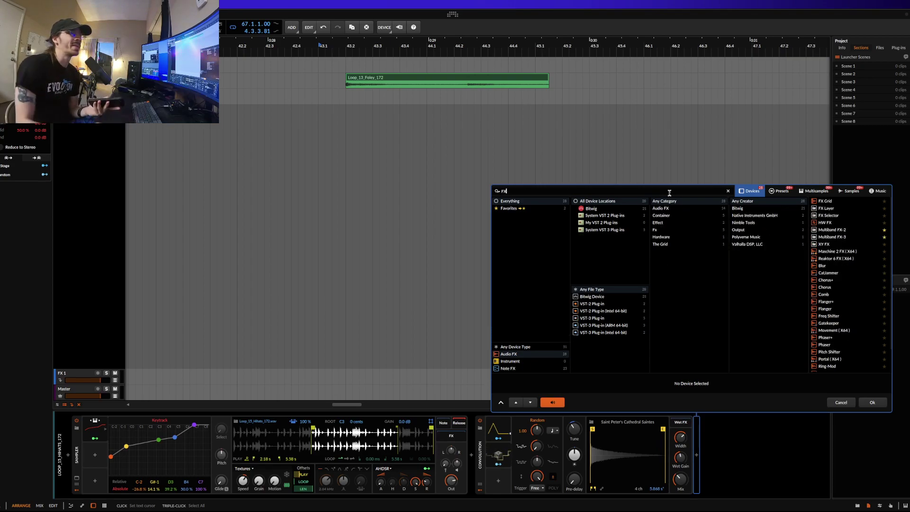
{"action": "left_click", "coordinate": [827, 201]}
{"action": "double_click", "coordinate": [828, 201]}
{"action": "left_click", "coordinate": [786, 434]}
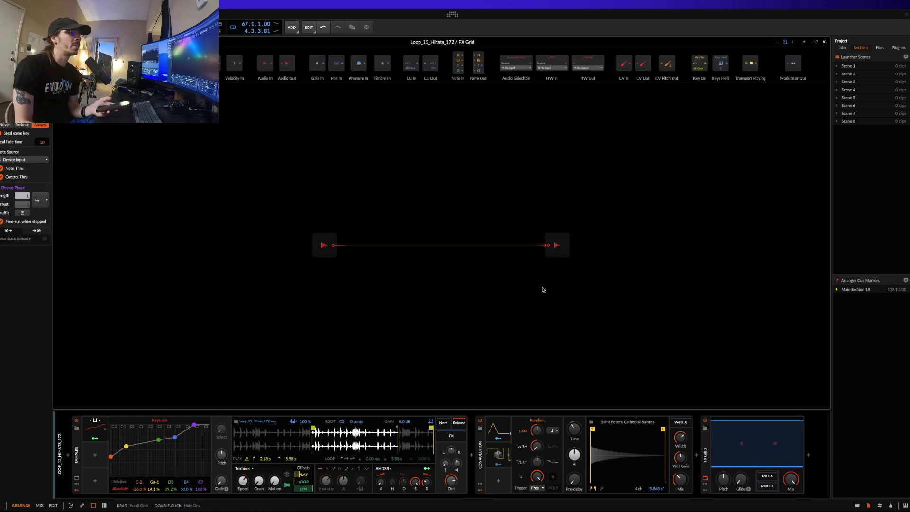
Step: Add Timbre In, Pressure In and Gain In modules above the audio path in the FX Grid patch and select all three
{"action": "left_click_drag", "start_coordinate": [382, 64], "coordinate": [325, 141]}
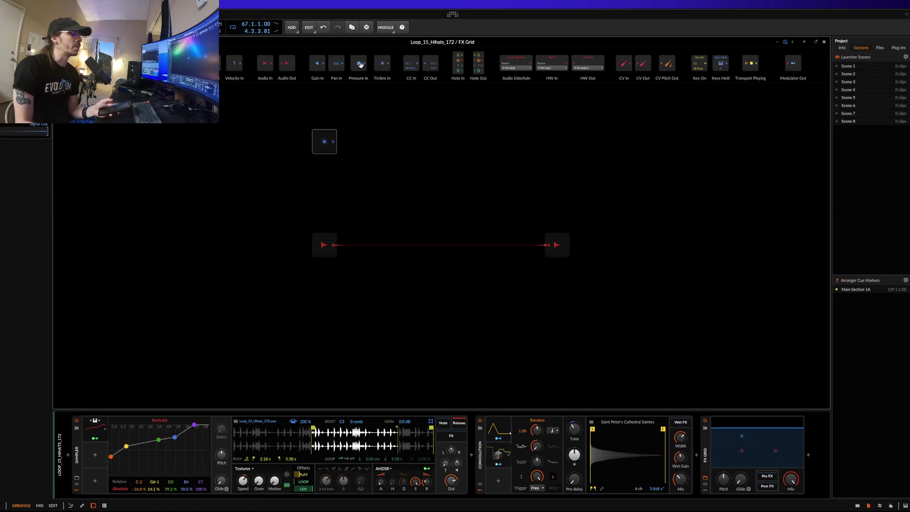
{"action": "left_click_drag", "start_coordinate": [359, 64], "coordinate": [376, 142]}
{"action": "left_click_drag", "start_coordinate": [317, 64], "coordinate": [344, 189]}
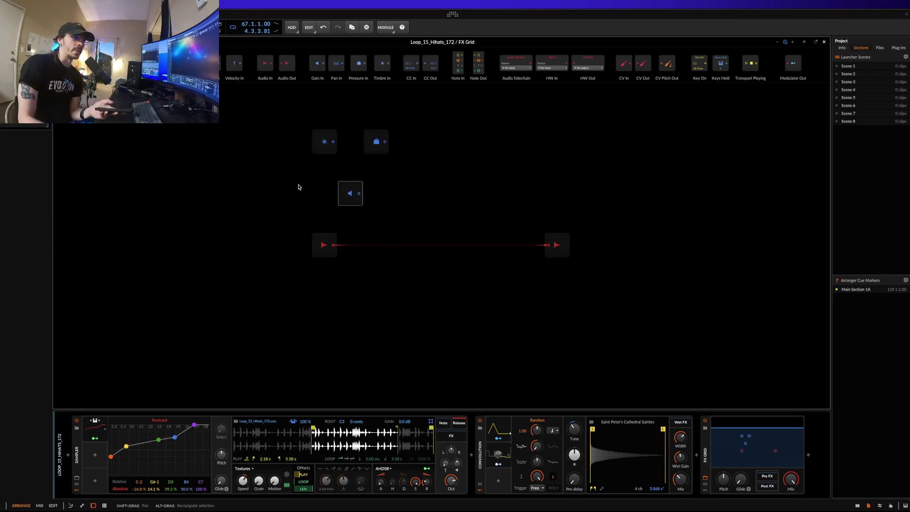
{"action": "key", "text": "plus"}
{"action": "scroll", "coordinate": [356, 133], "scroll_direction": "up", "scroll_amount": 3}
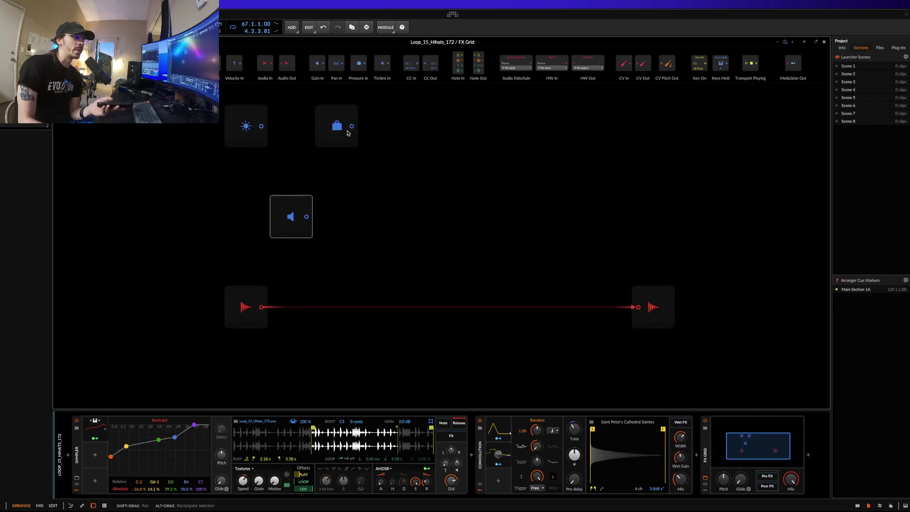
{"action": "scroll", "coordinate": [279, 138], "scroll_direction": "up", "scroll_amount": 2}
{"action": "scroll", "coordinate": [278, 138], "scroll_direction": "left", "scroll_amount": 2}
{"action": "left_click_drag", "start_coordinate": [227, 124], "coordinate": [345, 207]}
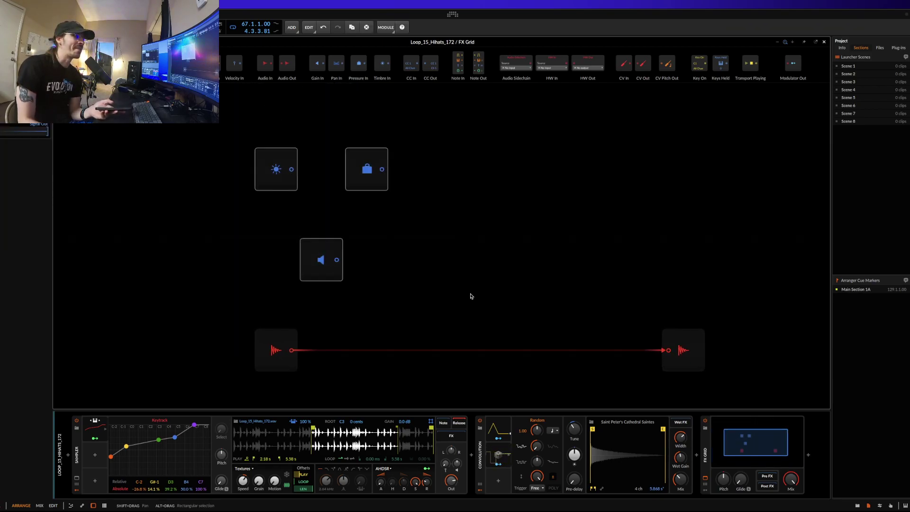
Step: Check which modules can replace Pressure In without choosing one, and close the FX Grid editor
{"action": "right_click", "coordinate": [368, 177]}
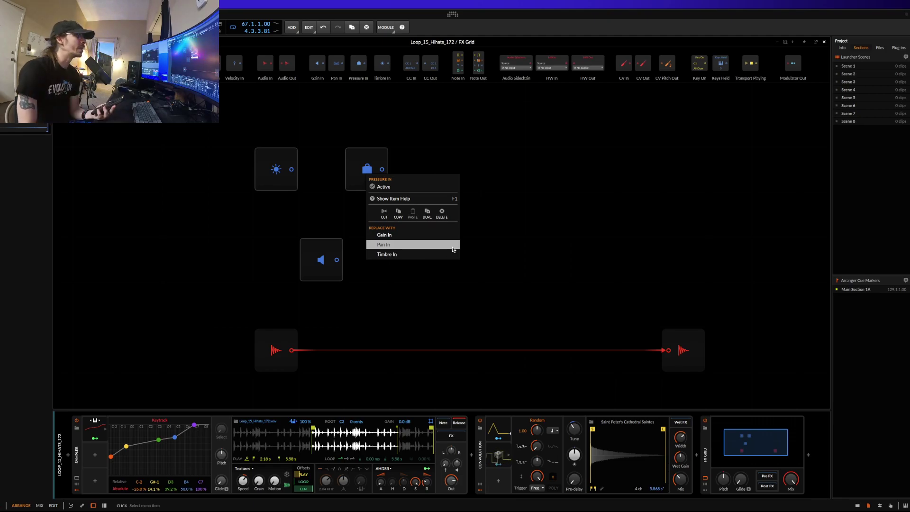
{"action": "key", "text": "Escape"}
{"action": "key", "text": "Escape"}
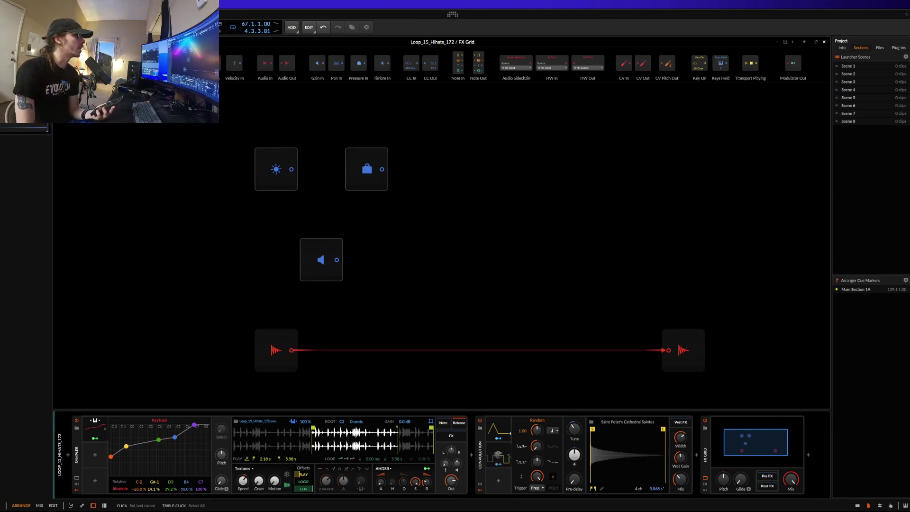
{"action": "left_click", "coordinate": [824, 42]}
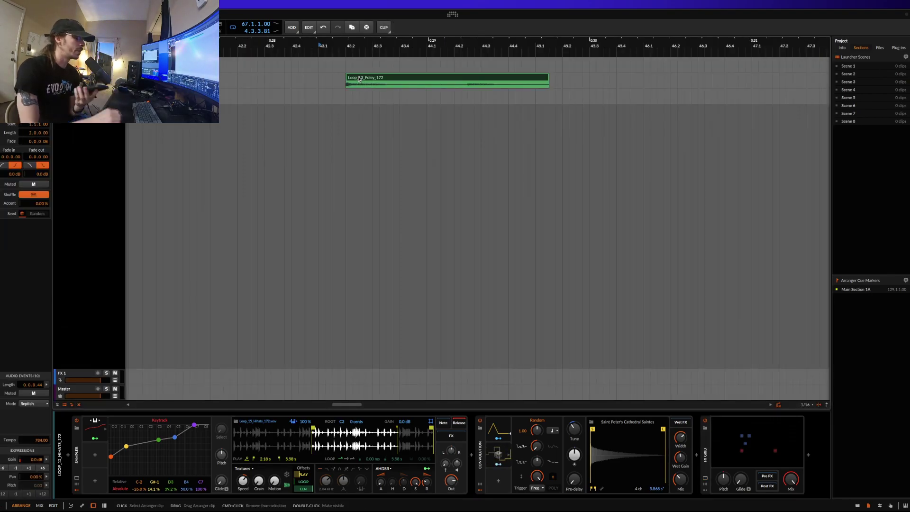
Step: Try renaming the Loop_13_Foley_172 clip as JABBA and undo the renaming
{"action": "key", "text": "ctrl+r"}
{"action": "type", "text": "JABB"}
{"action": "left_click", "coordinate": [385, 85]}
{"action": "key", "text": "Return"}
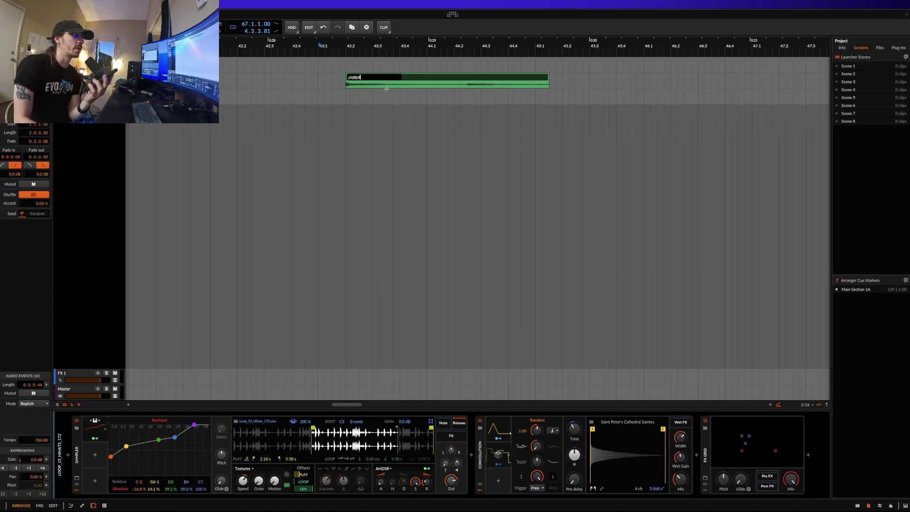
{"action": "left_click", "coordinate": [386, 130]}
{"action": "key", "text": "ctrl+z"}
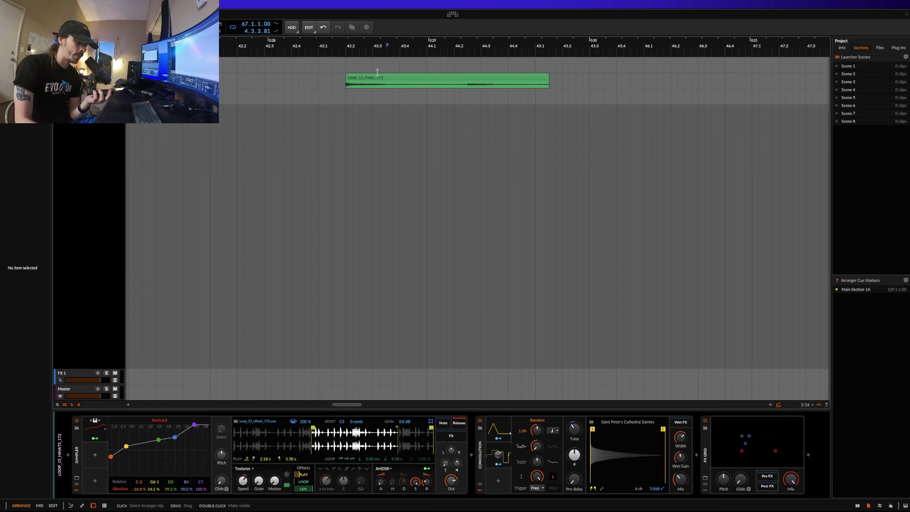
Step: Rename the Loop_13_Foley_172 arranger clip as JABBA
{"action": "left_click", "coordinate": [375, 82]}
{"action": "double_click", "coordinate": [375, 78]}
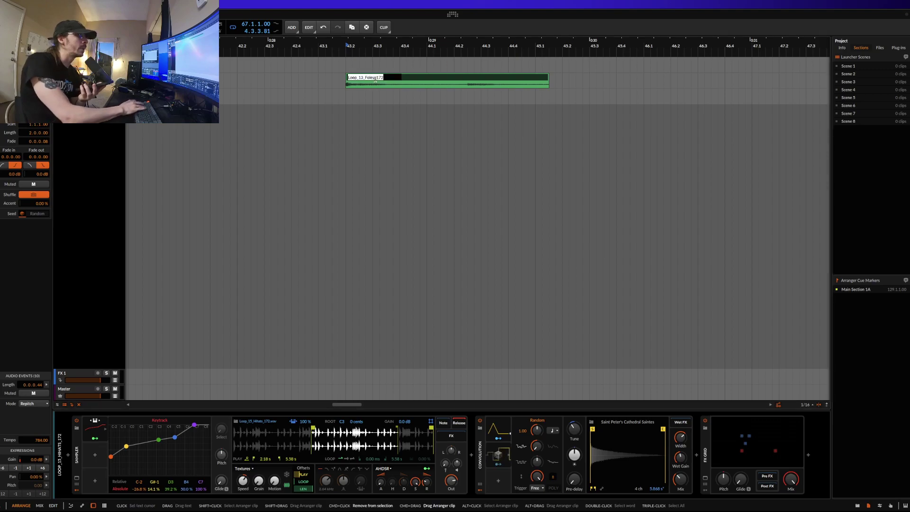
{"action": "key", "text": "BackSpace"}
{"action": "type", "text": "JABBA"}
{"action": "key", "text": "Return"}
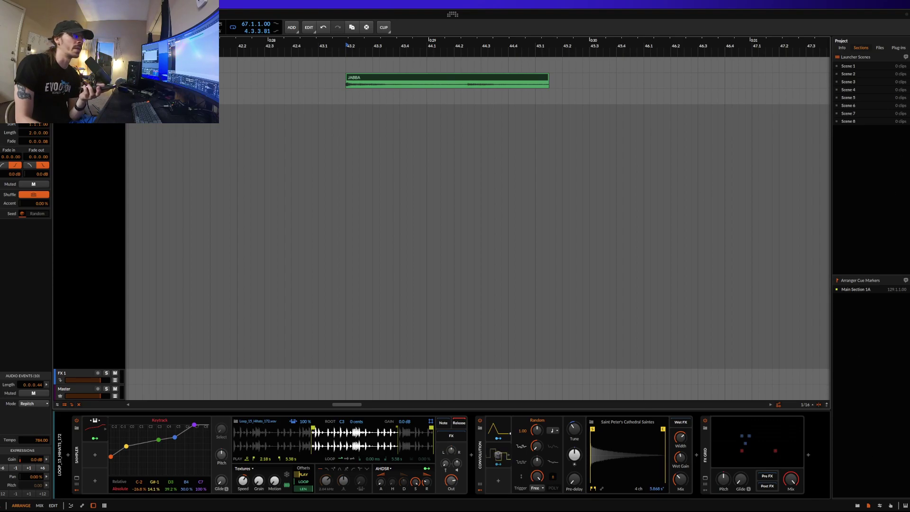
Step: Show the list of audio files used in the project
{"action": "left_click", "coordinate": [859, 506]}
{"action": "left_click", "coordinate": [874, 507]}
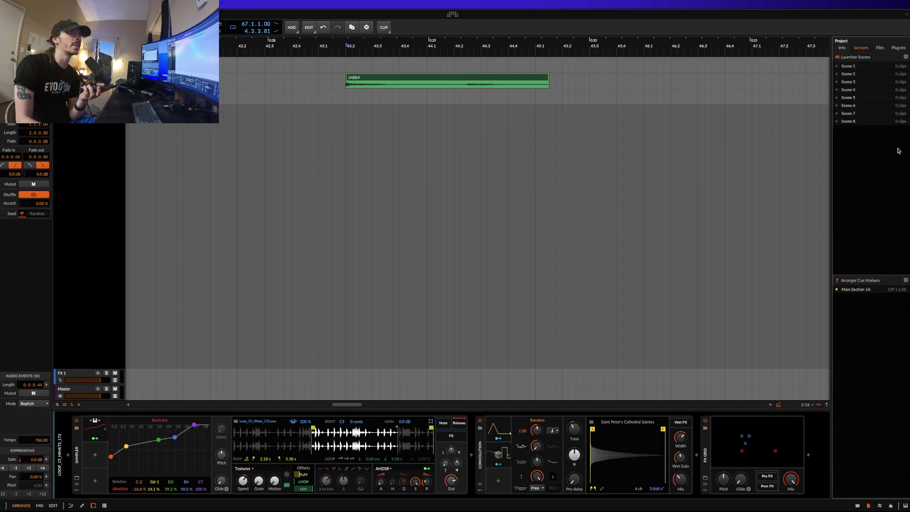
{"action": "left_click", "coordinate": [880, 47]}
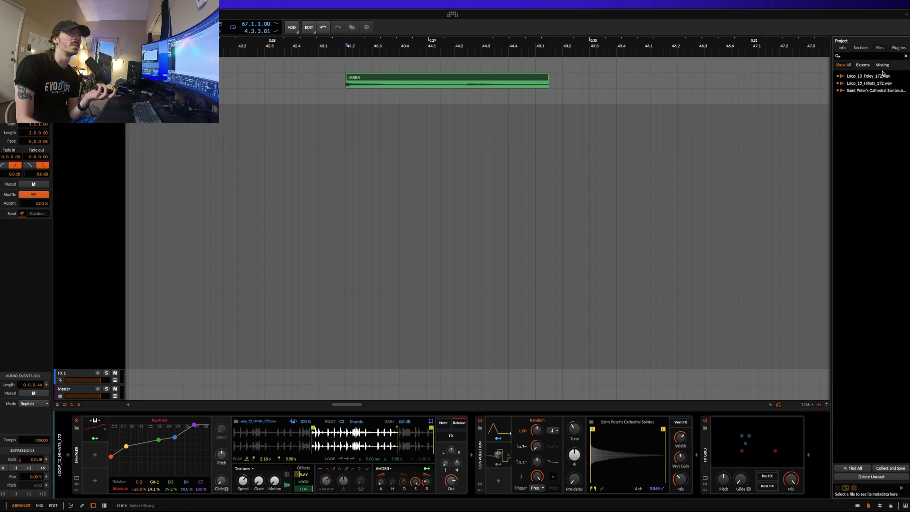
Step: Bounce the JABBA clip in place and examine the project's file list
{"action": "left_click", "coordinate": [480, 79]}
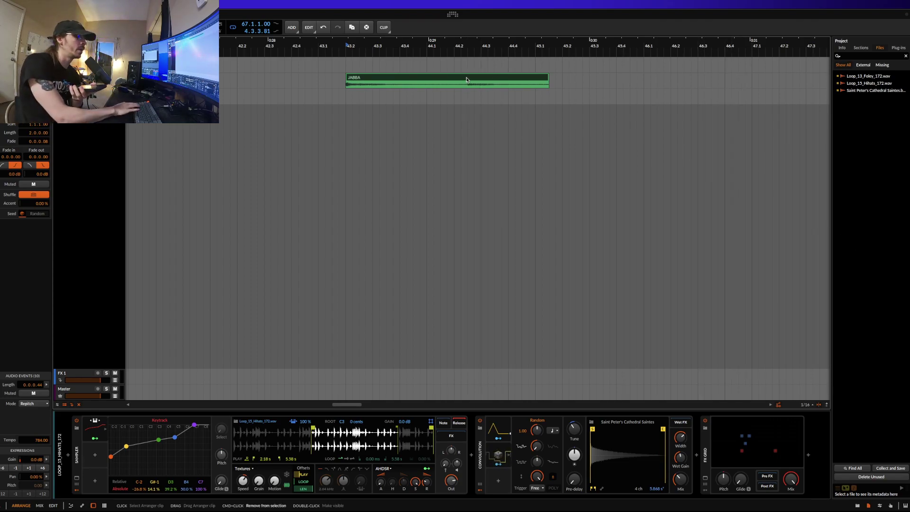
{"action": "key", "text": "ctrl+b"}
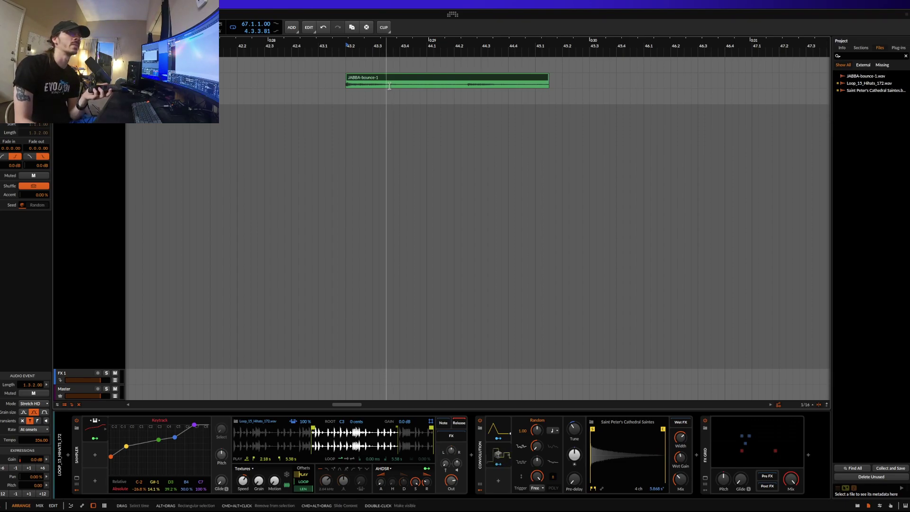
{"action": "mouse_move", "coordinate": [867, 94]}
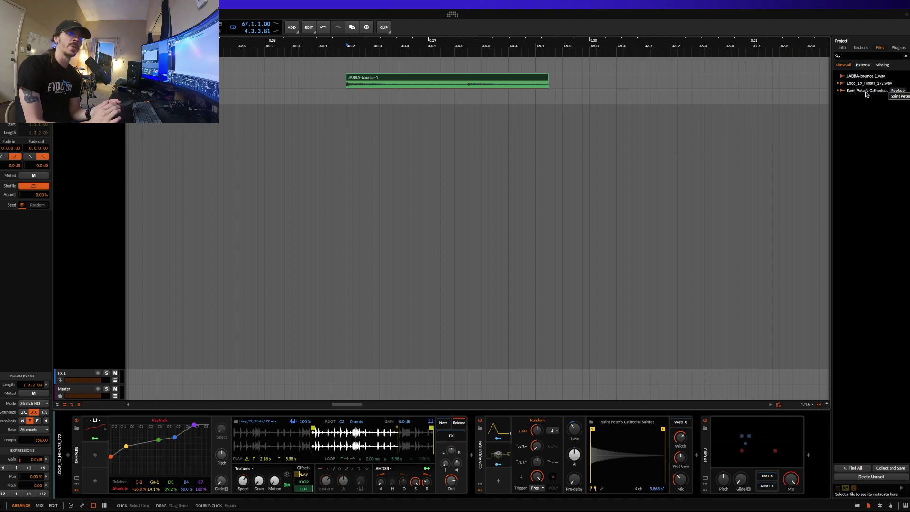
Step: Open the detail editor below the arranger and switch the Arpeggiator notes from clip to track editing
{"action": "key", "text": "e"}
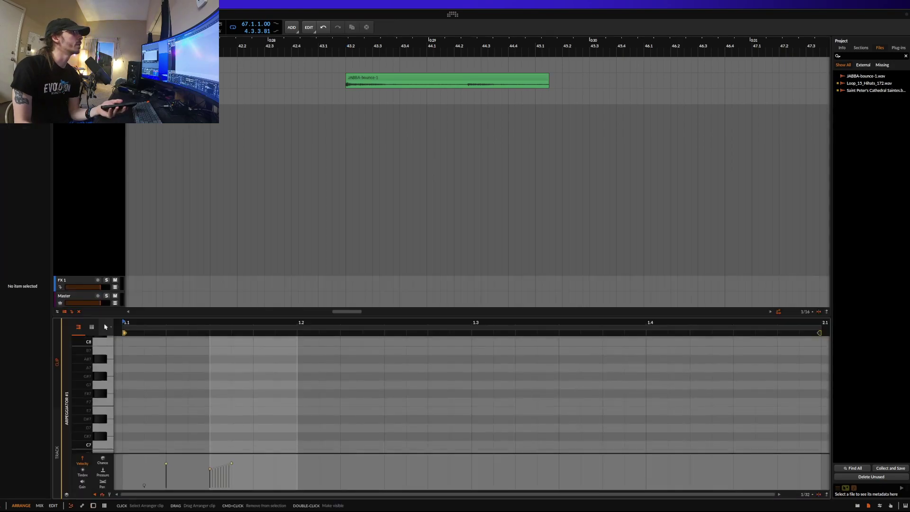
{"action": "scroll", "coordinate": [269, 190], "scroll_direction": "down", "scroll_amount": 3}
{"action": "scroll", "coordinate": [282, 353], "scroll_direction": "down", "scroll_amount": 5}
{"action": "scroll", "coordinate": [282, 353], "scroll_direction": "down", "scroll_amount": 3}
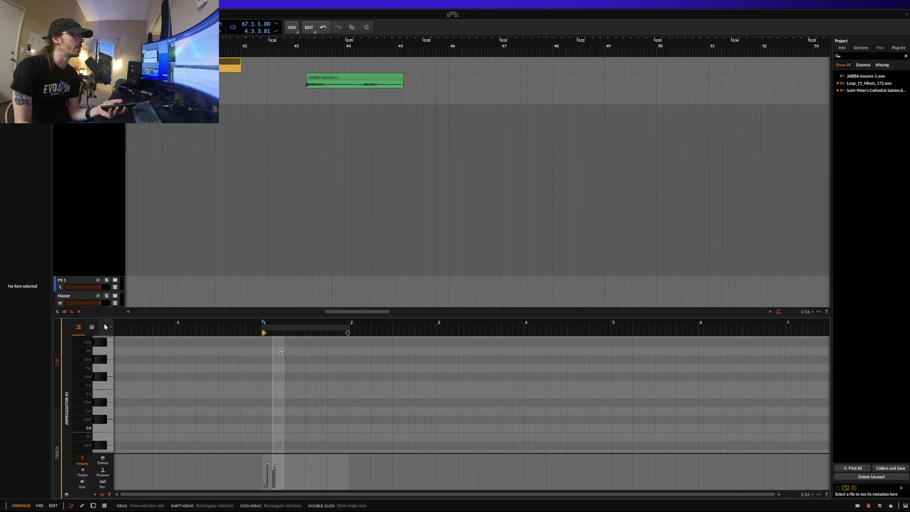
{"action": "left_click", "coordinate": [61, 462]}
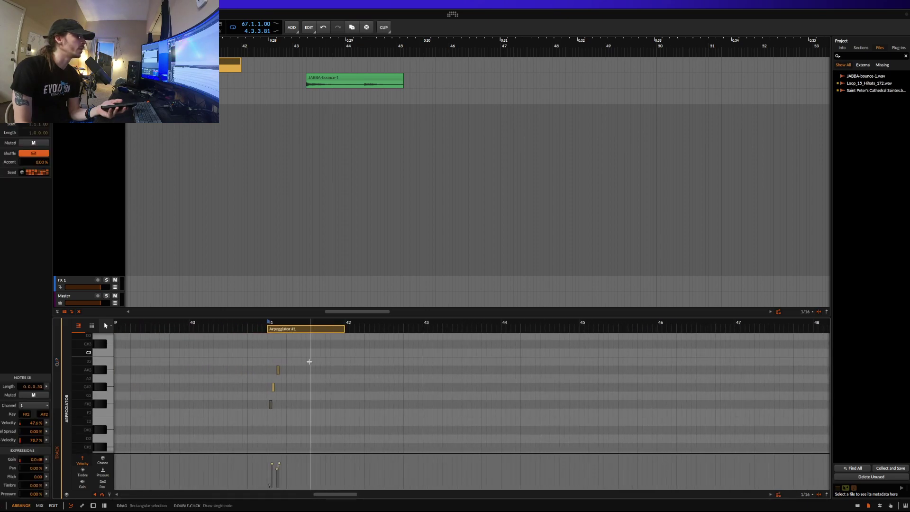
Step: Try to duplicate a time range that begins before the Arpeggiator #1 clip and ends midway through it
{"action": "left_click_drag", "start_coordinate": [312, 364], "coordinate": [248, 422]}
{"action": "key", "text": "ctrl+d"}
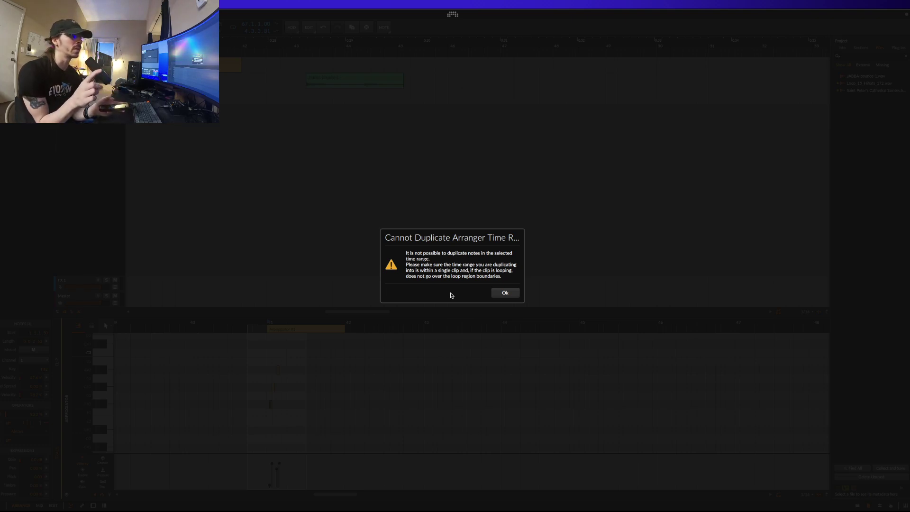
{"action": "left_click", "coordinate": [506, 292]}
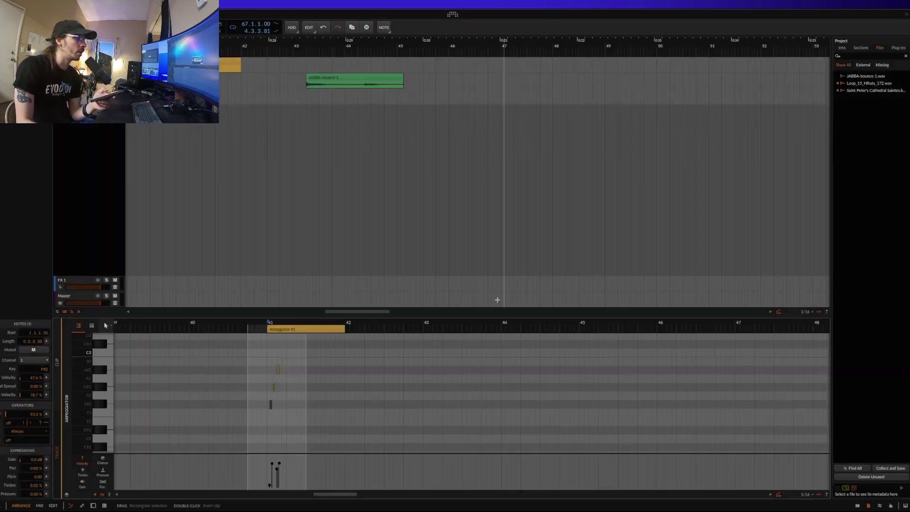
Step: Try to duplicate a time range running from the start of the Arpeggiator #1 clip past its middle
{"action": "left_click", "coordinate": [273, 355]}
{"action": "left_click_drag", "start_coordinate": [273, 356], "coordinate": [318, 411]}
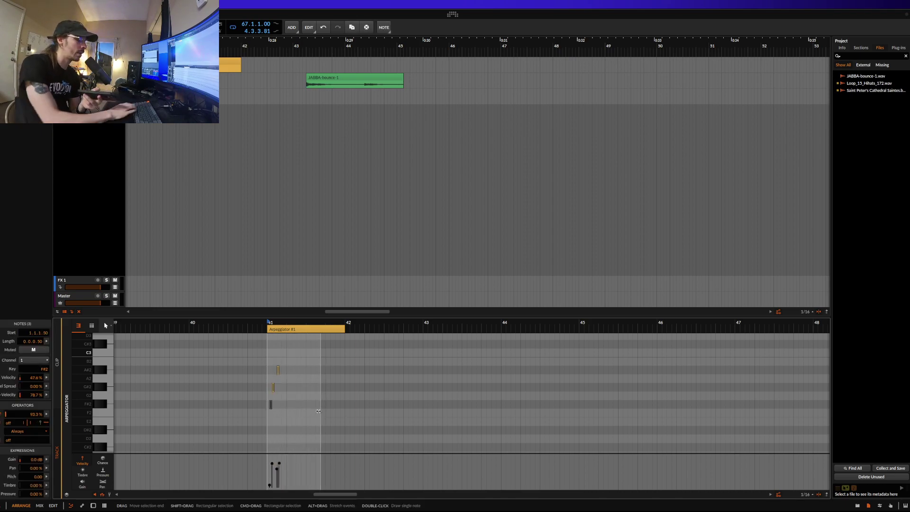
{"action": "key", "text": "ctrl+d"}
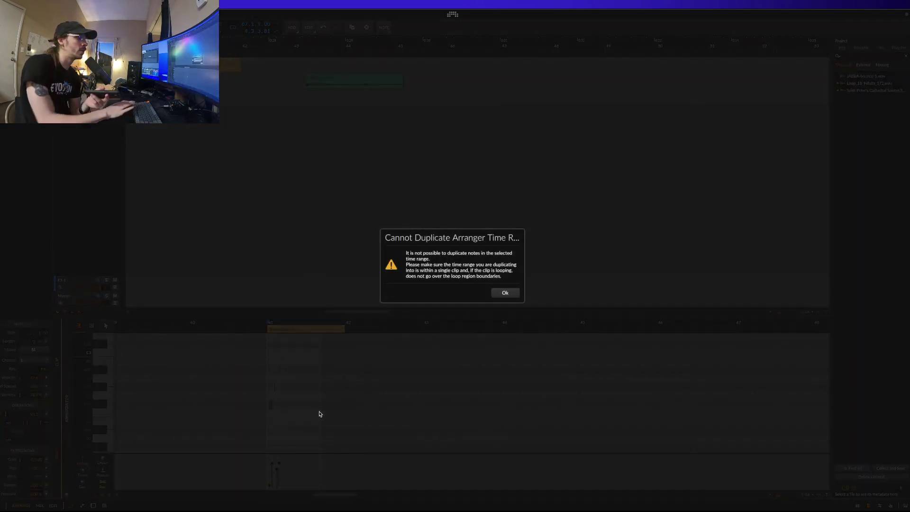
{"action": "left_click", "coordinate": [504, 292]}
{"action": "left_click", "coordinate": [284, 360]}
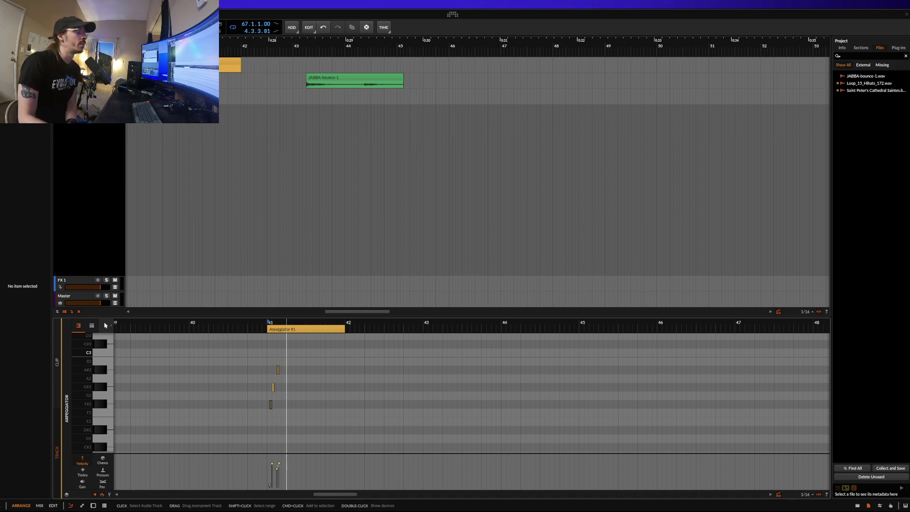
Step: Open the audio settings, examine the available output devices and leave the selection as it is
{"action": "left_click", "coordinate": [9, 27]}
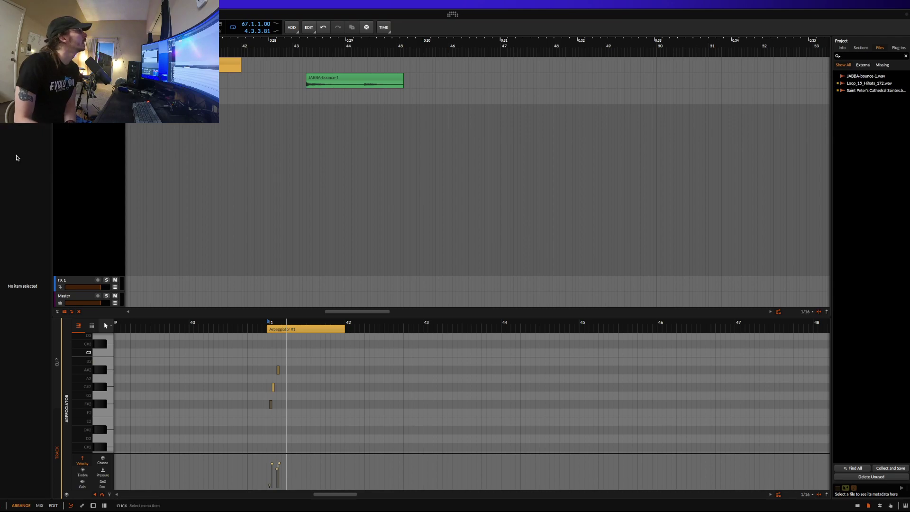
{"action": "left_click", "coordinate": [14, 157]}
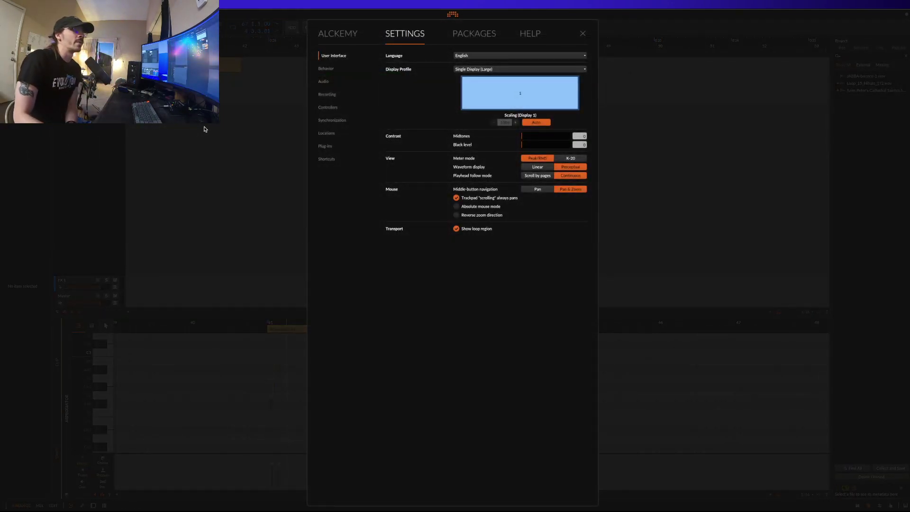
{"action": "left_click", "coordinate": [325, 83]}
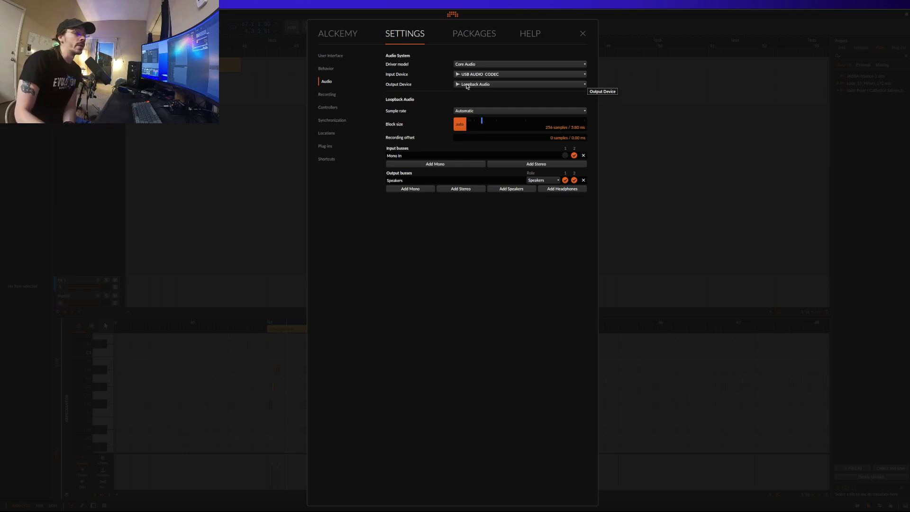
{"action": "left_click", "coordinate": [467, 85]}
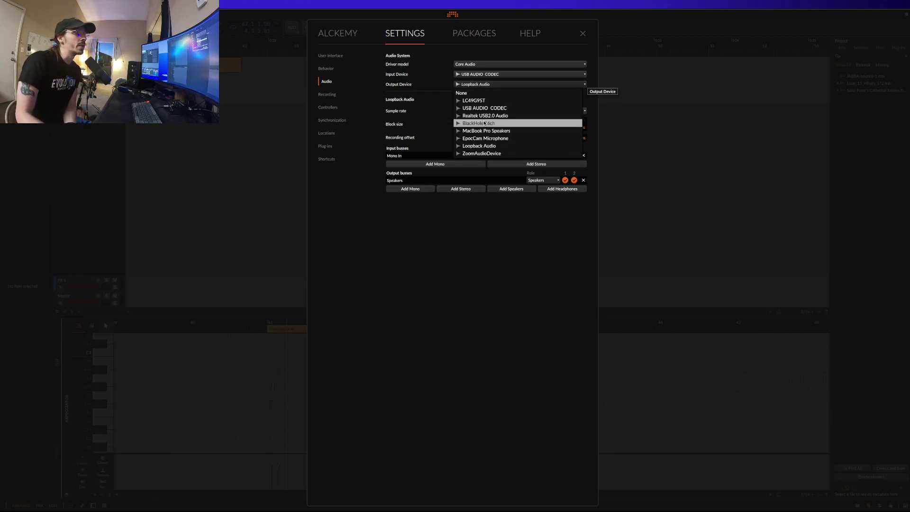
{"action": "left_click", "coordinate": [442, 81]}
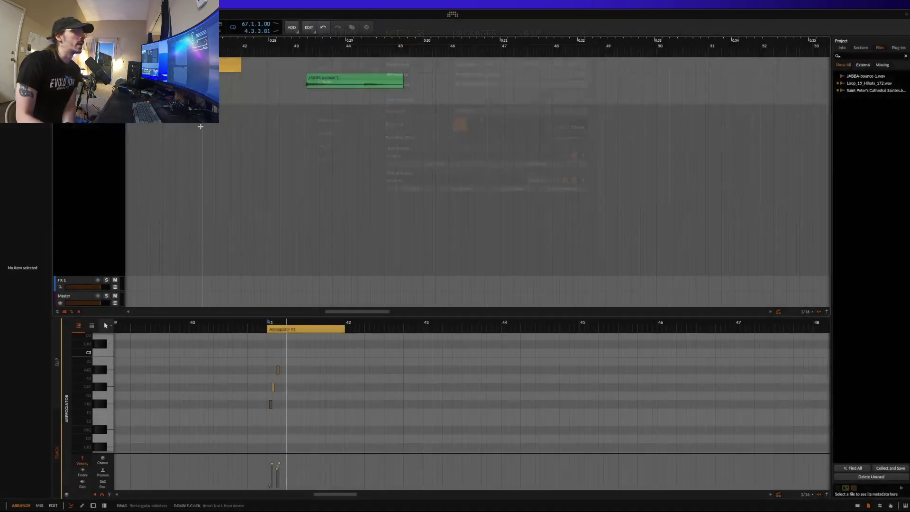
Step: Show the input and output routing in the track headers and add a new audio track
{"action": "left_click", "coordinate": [202, 130]}
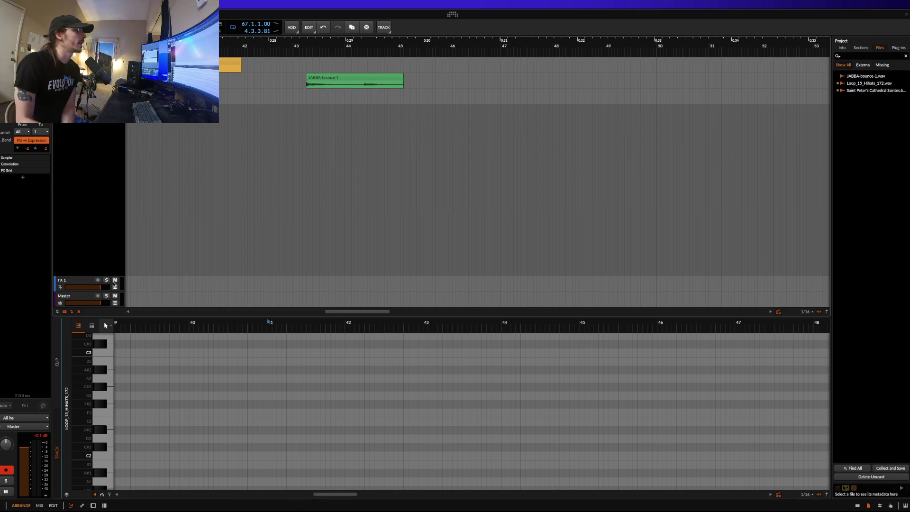
{"action": "left_click", "coordinate": [65, 312]}
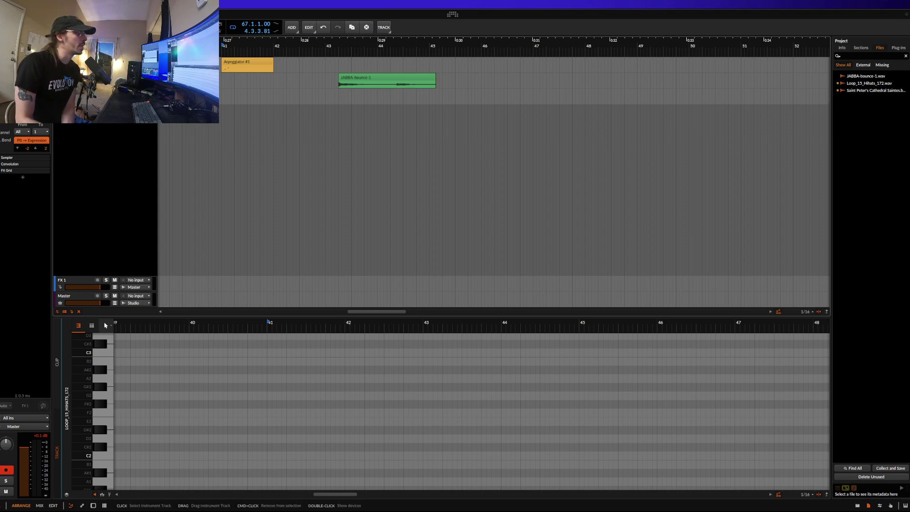
{"action": "key", "text": "ctrl+shift+t"}
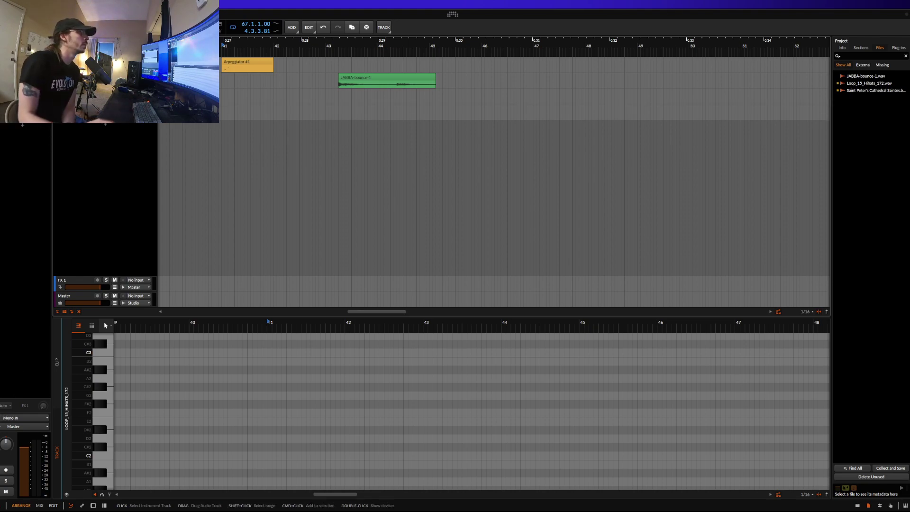
Step: Set the new audio track's input to Mono In and show the track in the detail editor
{"action": "left_click", "coordinate": [138, 120]}
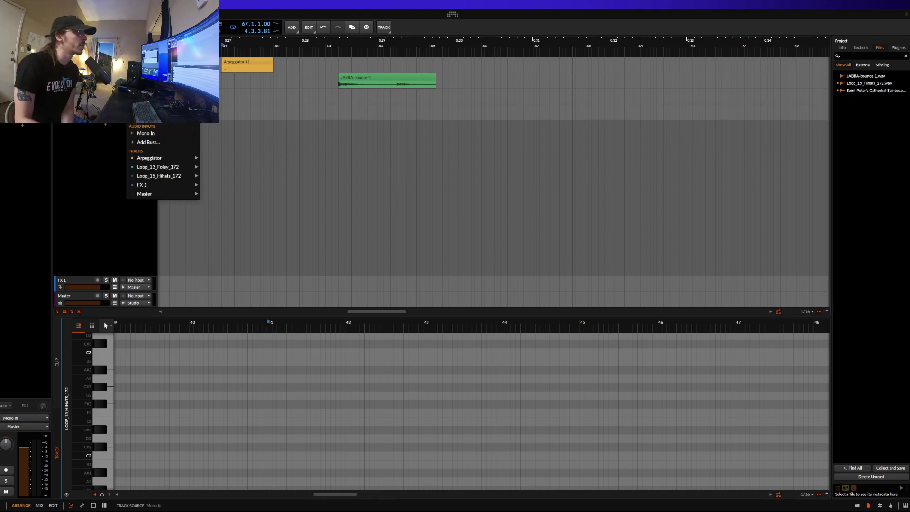
{"action": "left_click", "coordinate": [143, 133]}
{"action": "left_click", "coordinate": [6, 470]}
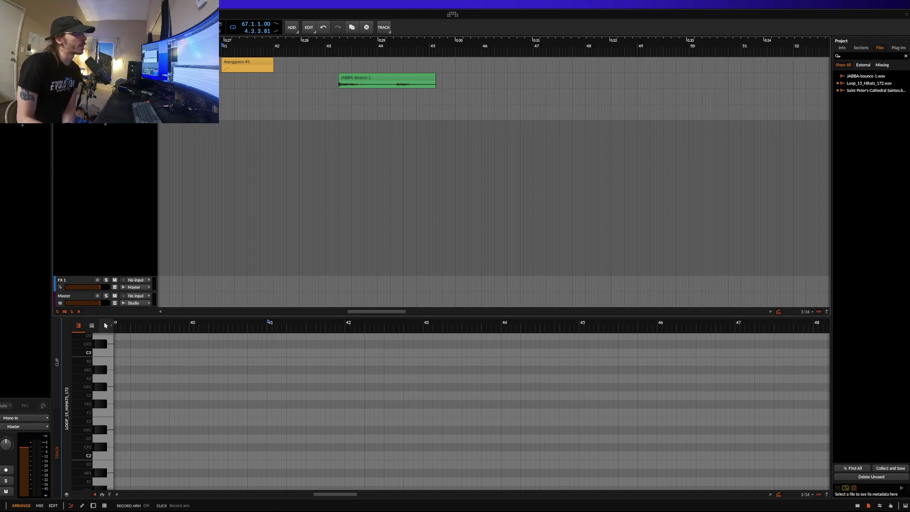
{"action": "left_click", "coordinate": [117, 149]}
{"action": "scroll", "coordinate": [219, 343], "scroll_direction": "down", "scroll_amount": 3}
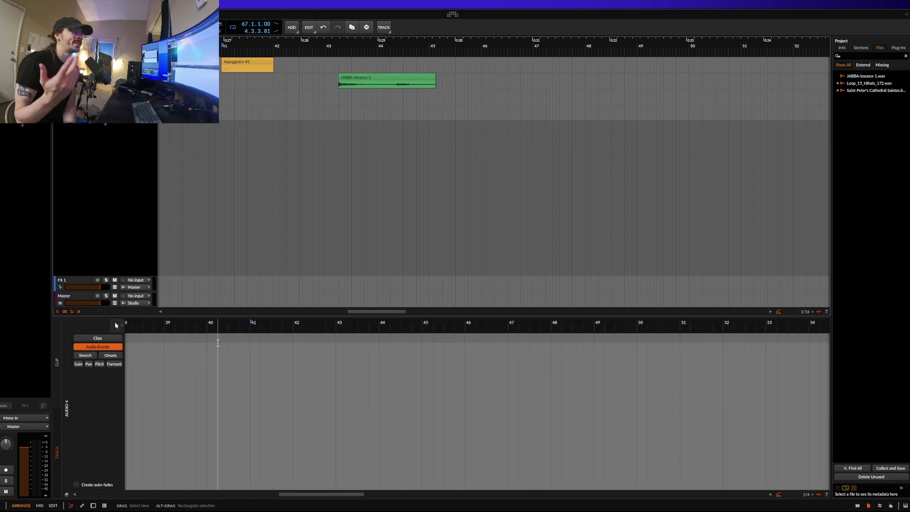